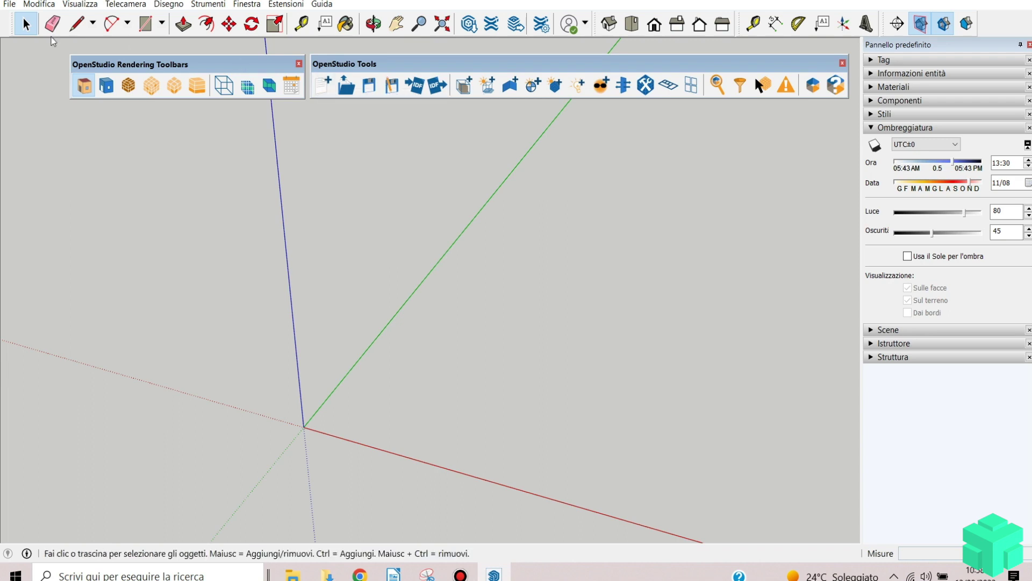
Step: Pick the Rectangle tool from the top toolbar in the empty model
left_click(144, 25)
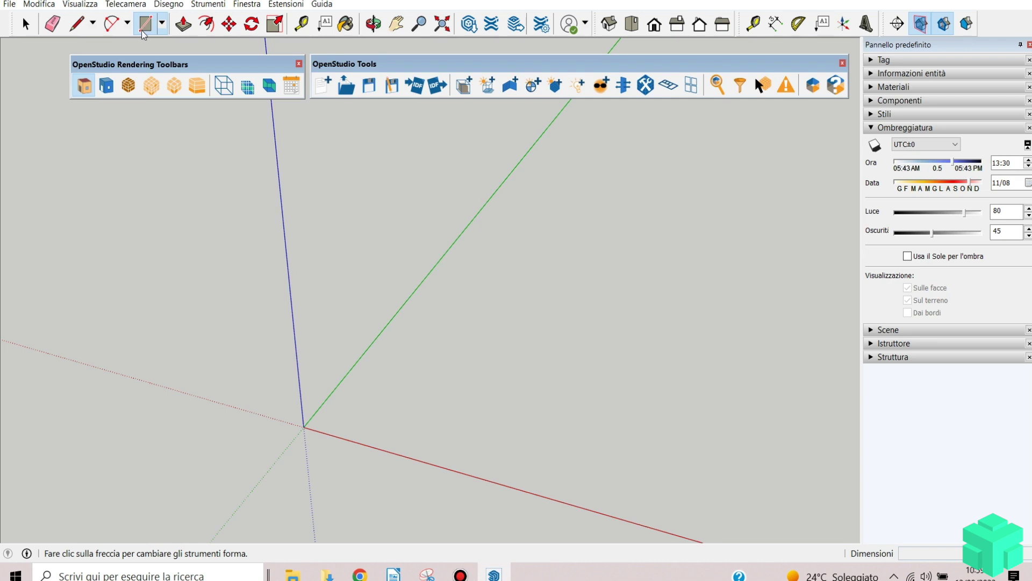
Step: Draw an 8;10 m rectangle on the ground, replacing an undone freehand attempt
left_click(144, 31)
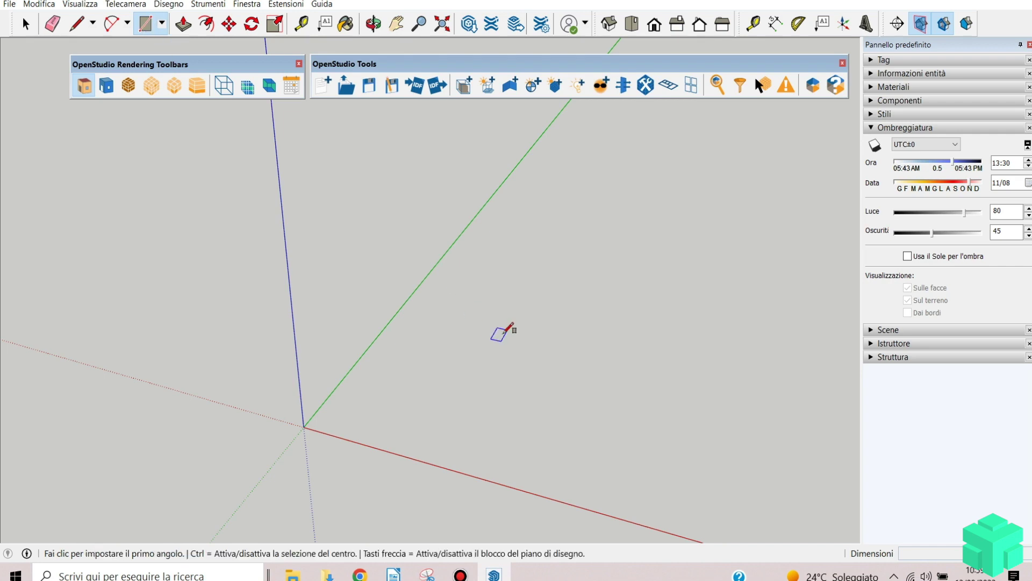
left_click(525, 191)
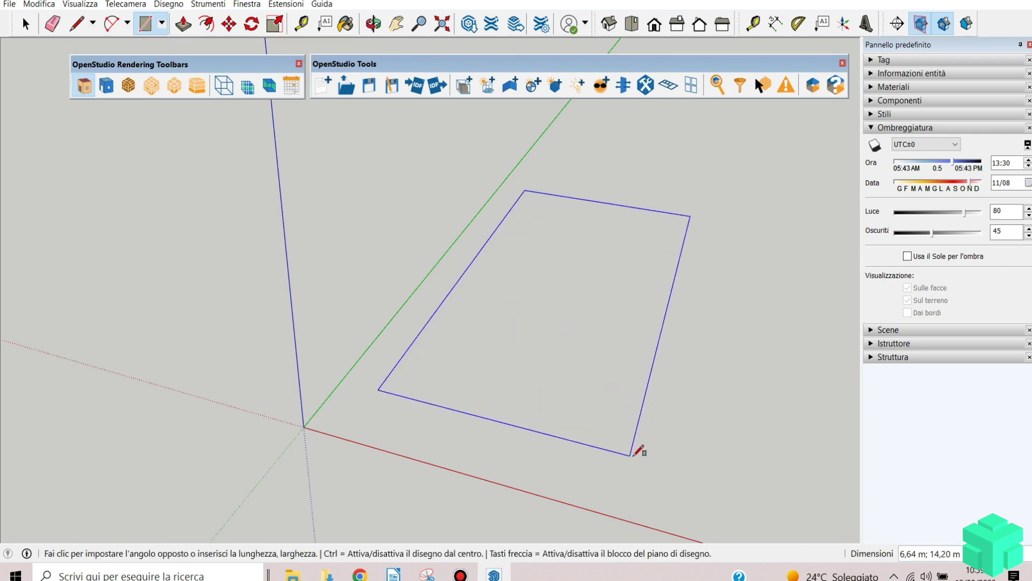
left_click(657, 464)
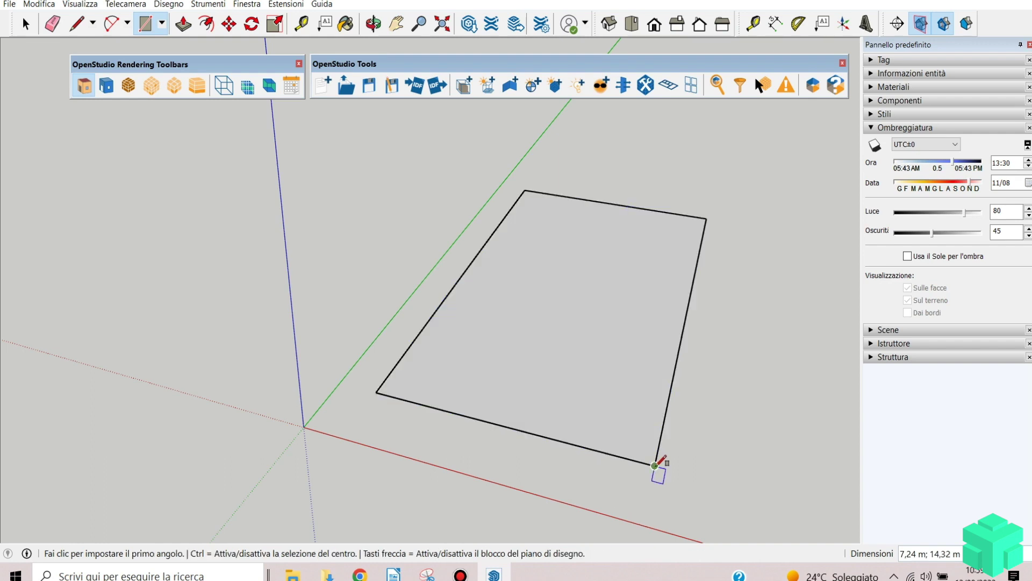
key("ctrl+z")
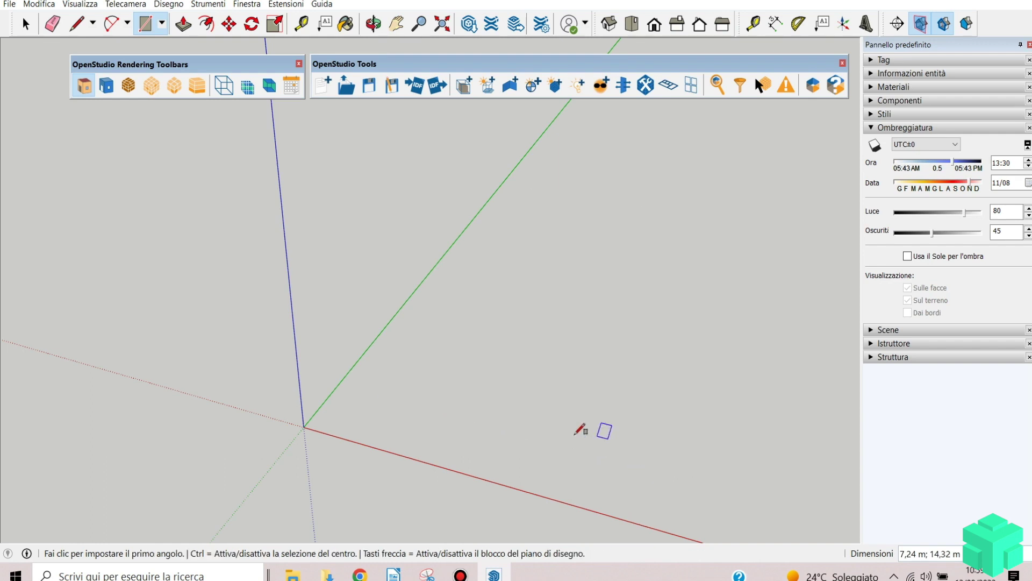
left_click(518, 209)
type("8;10")
key("Return")
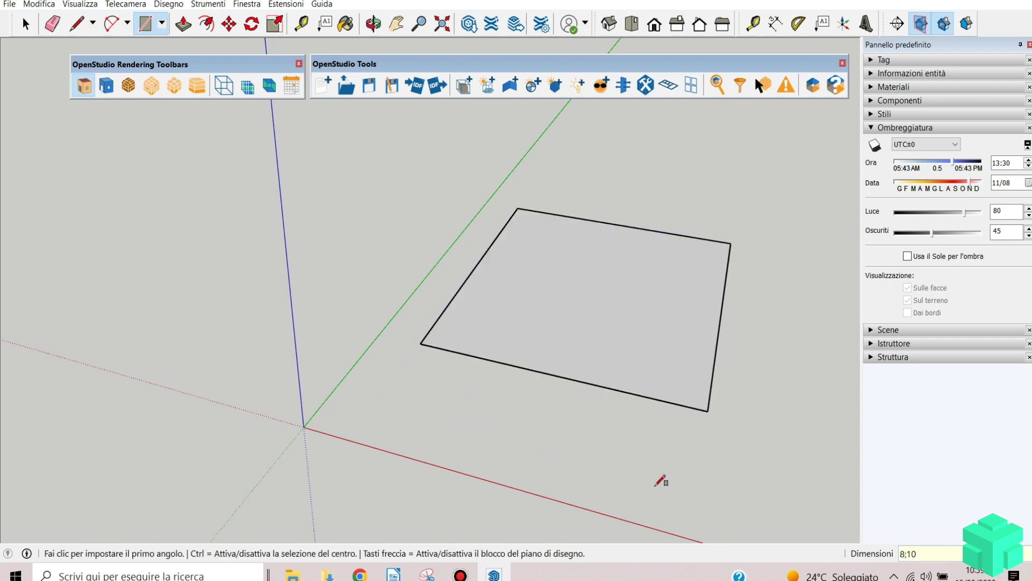
Step: Move the rectangle so its corner sits at the origin
left_click(229, 24)
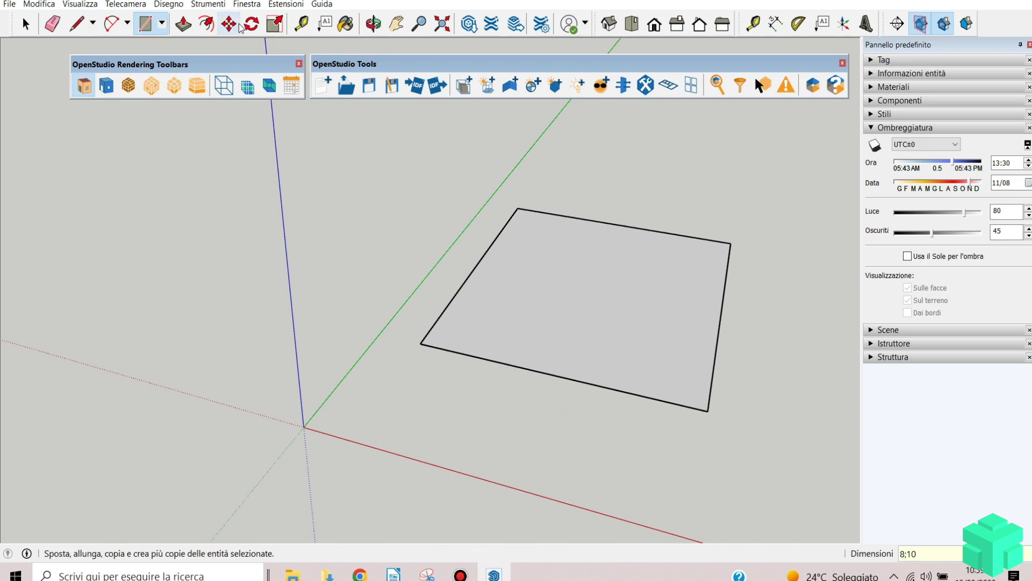
left_click(624, 321)
left_click(454, 376)
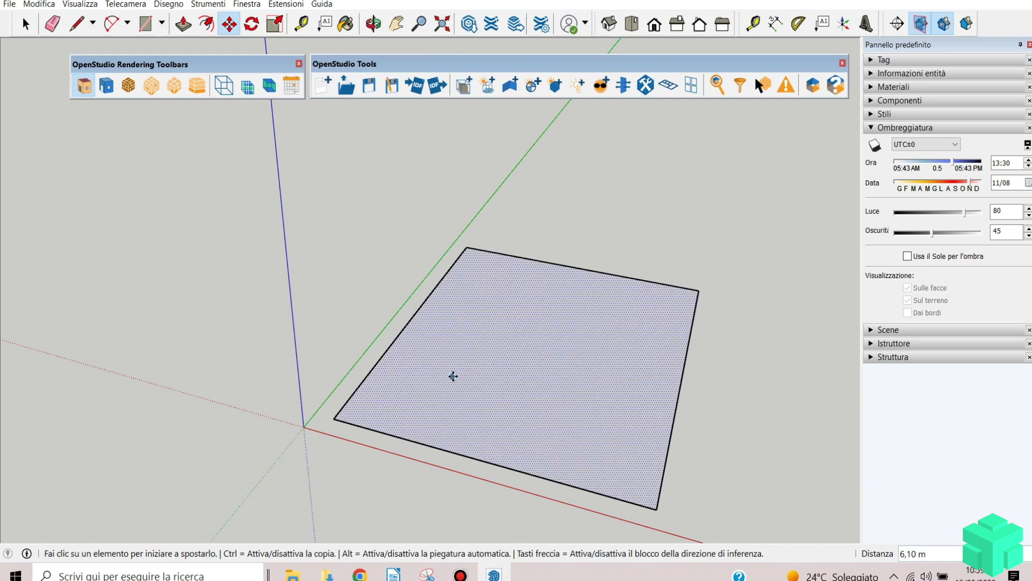
Step: Draw one line across the rectangle and a second from its midpoint to the top edge
left_click(76, 24)
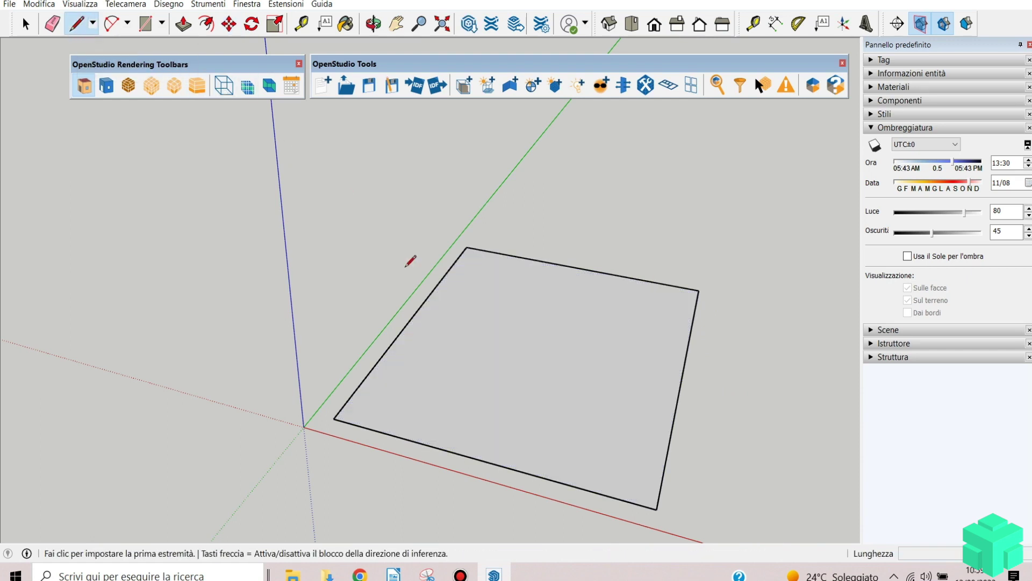
left_click(419, 321)
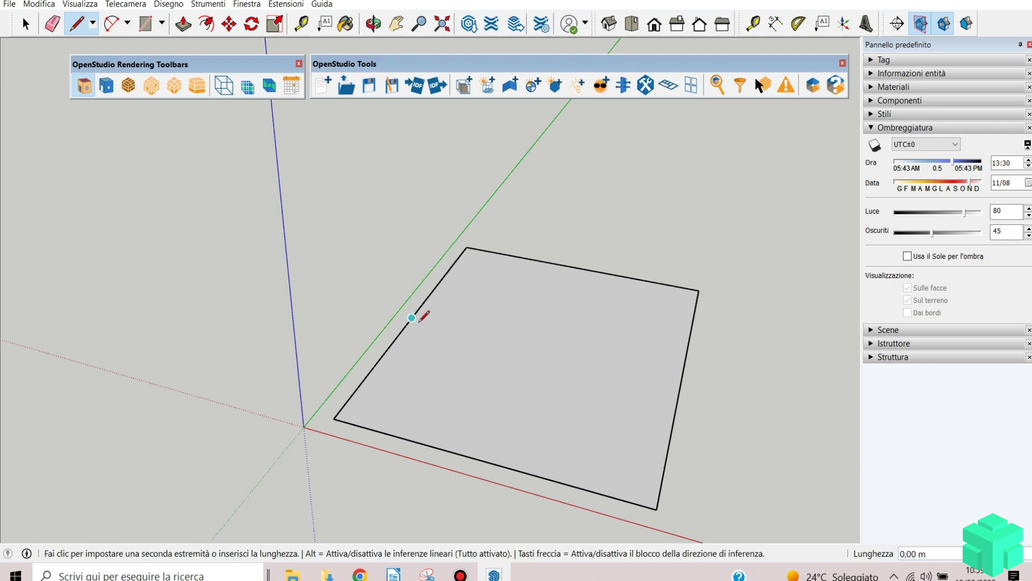
left_click(675, 376)
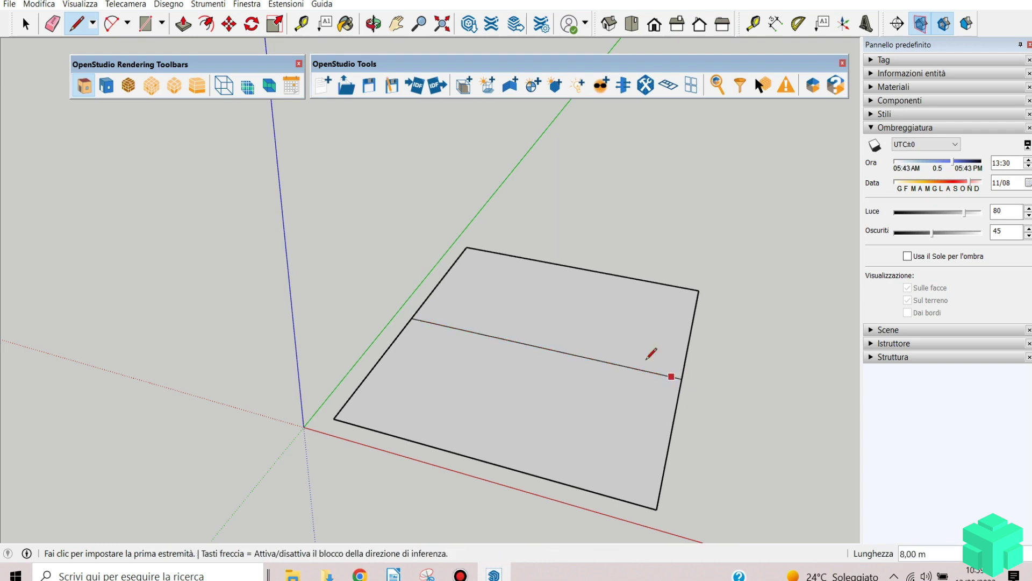
left_click(538, 346)
left_click(577, 268)
middle_click_drag(490, 239, 484, 314)
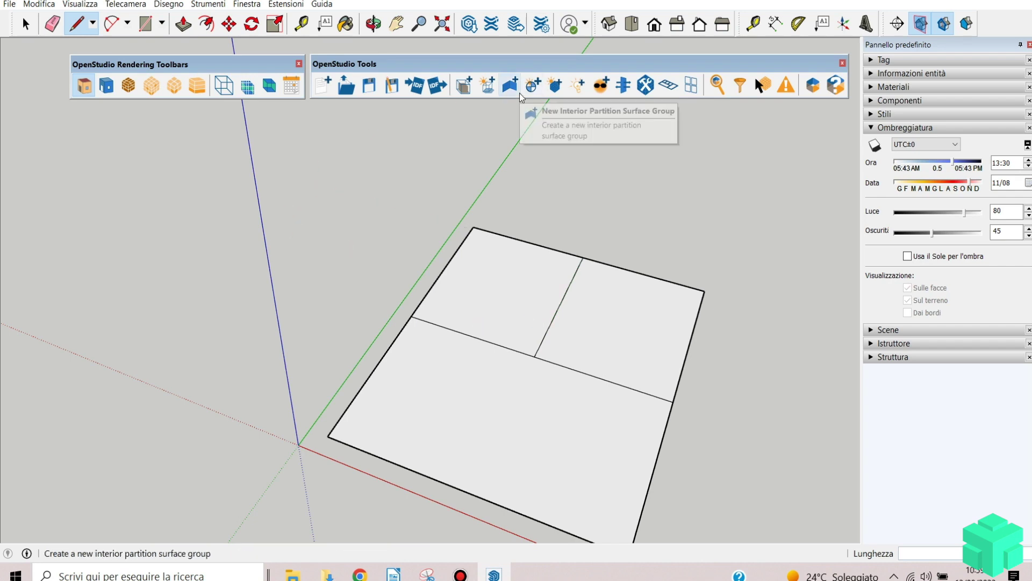
Step: Collapse the Ombreggiatura section and triple-click to select the entire floor plan with its edges
left_click(872, 129)
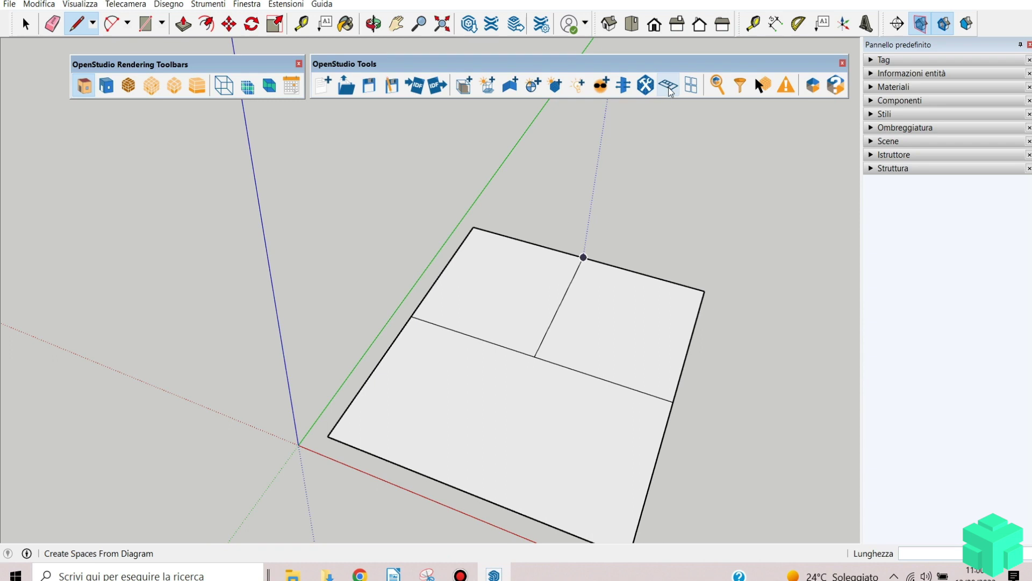
left_click(25, 24)
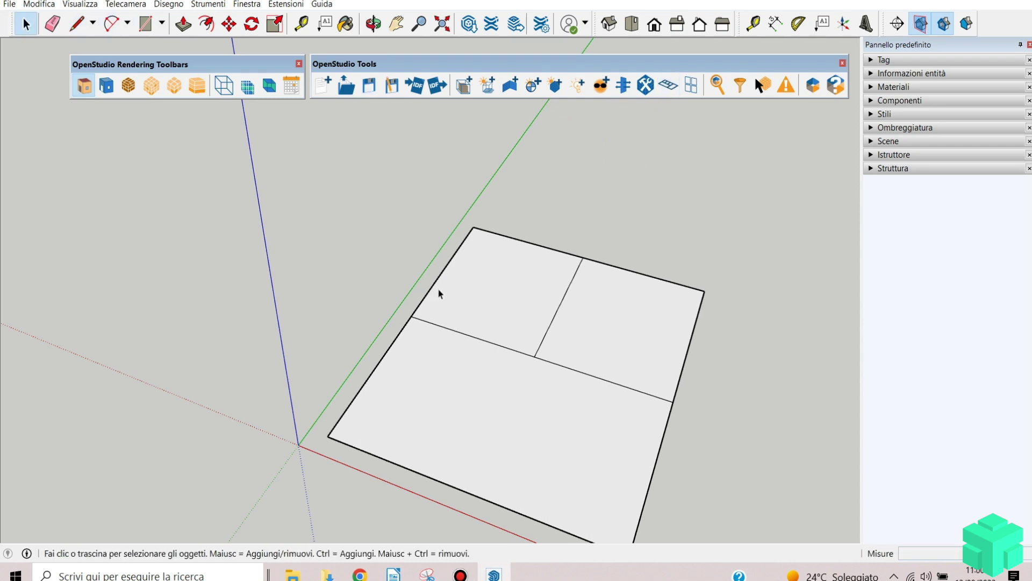
triple_click(460, 295)
scroll(465, 277, "down", 2)
middle_click_drag(466, 277, 510, 297)
scroll(549, 305, "up", 2)
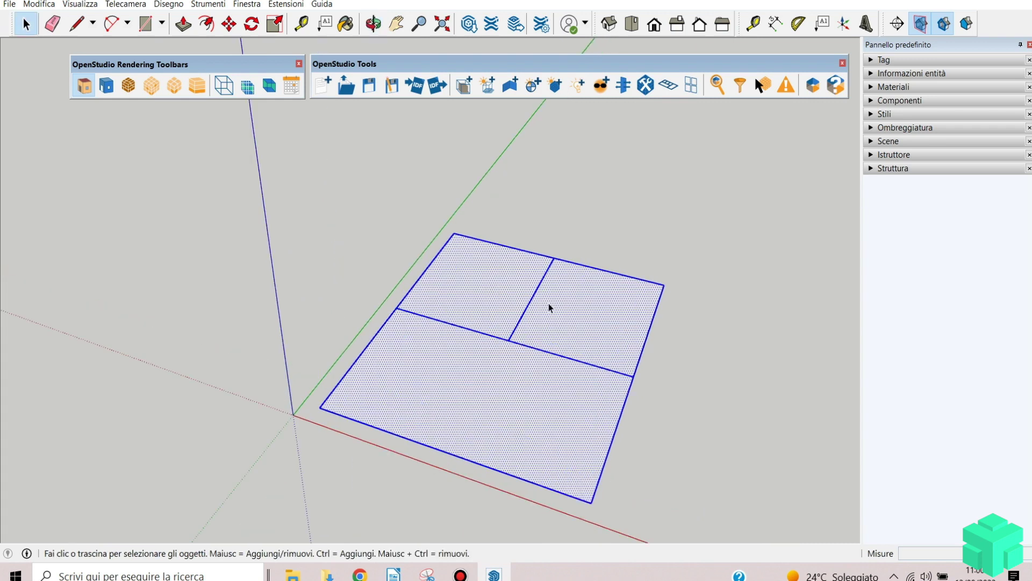
Step: Run Create Spaces From Diagram with a 3m floor height and 1 floor
left_click(669, 86)
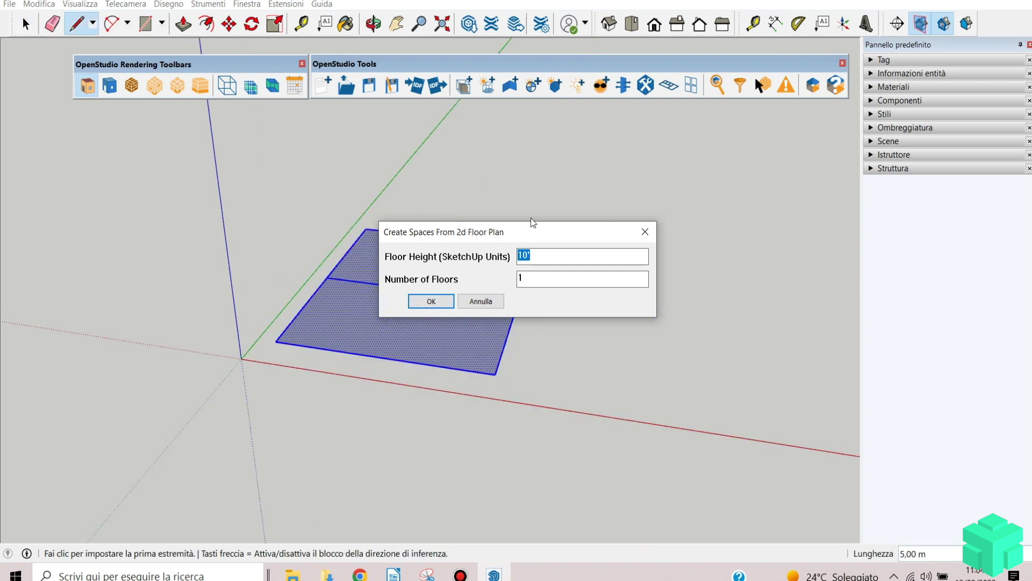
type("3m")
left_click(431, 302)
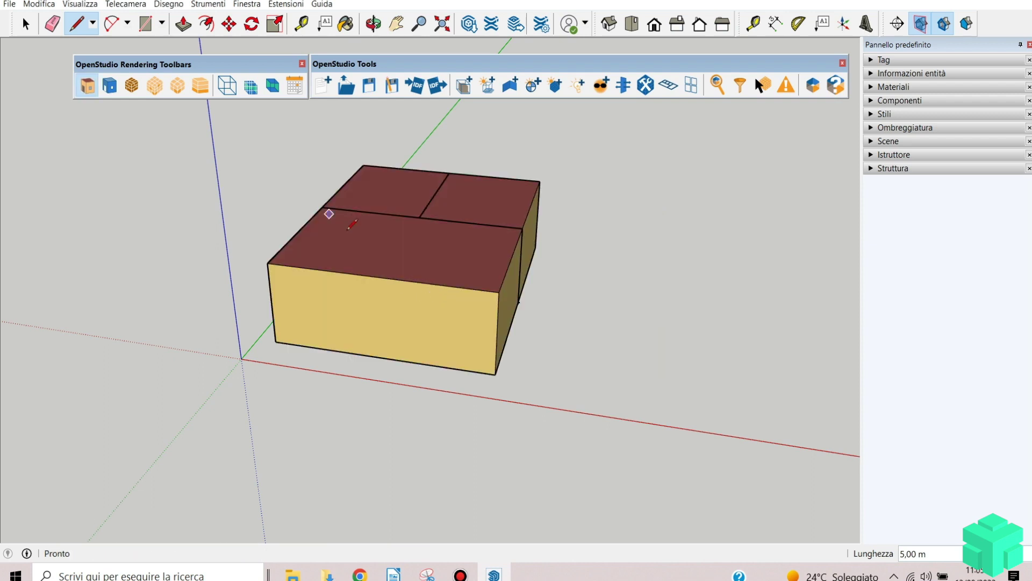
middle_click_drag(431, 338, 421, 370)
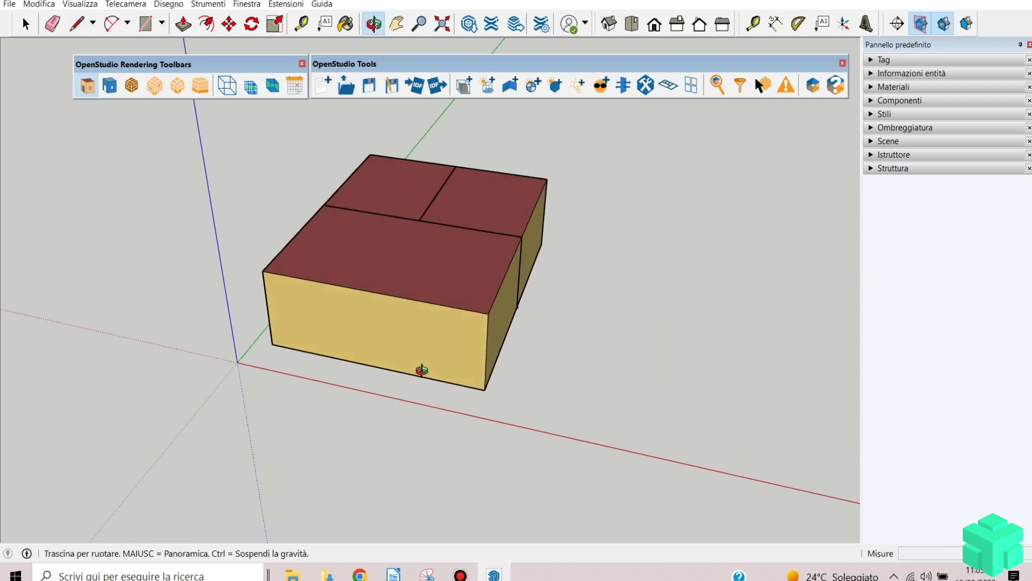
left_click(26, 27)
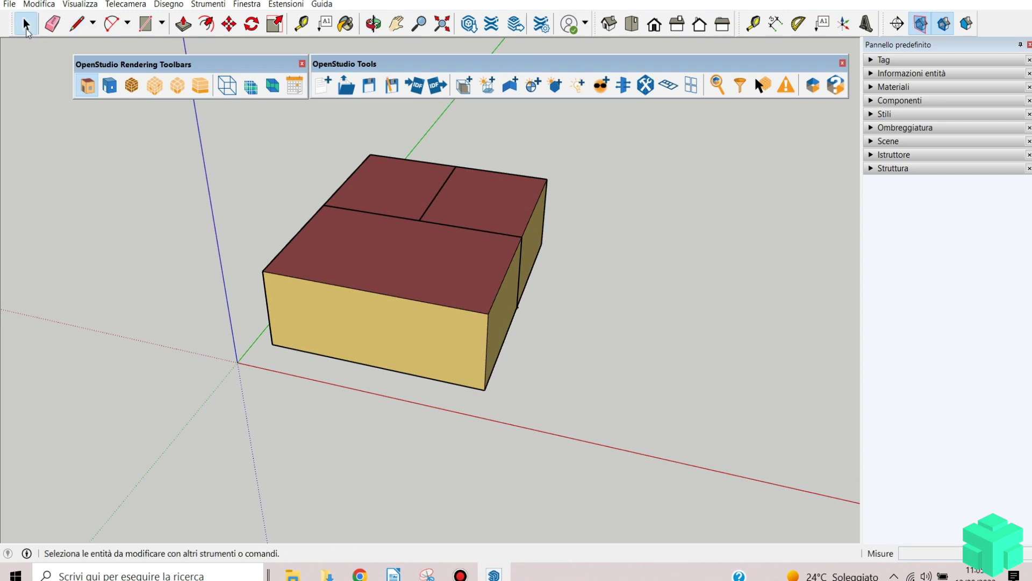
middle_click_drag(495, 306, 440, 306)
triple_click(439, 306)
left_click(456, 218)
double_click(404, 192)
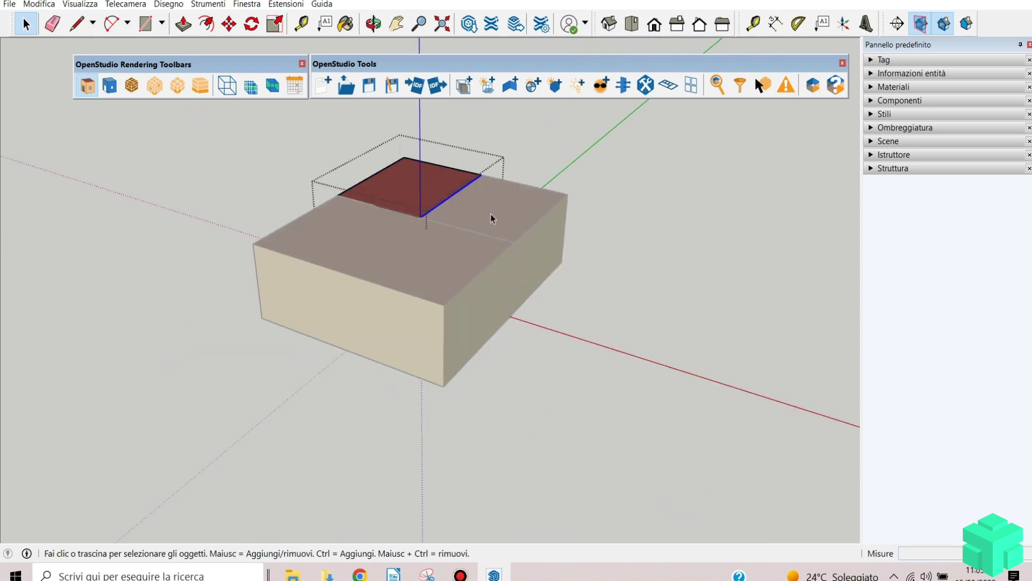
double_click(491, 214)
left_click(387, 181)
left_click(486, 212)
triple_click(404, 245)
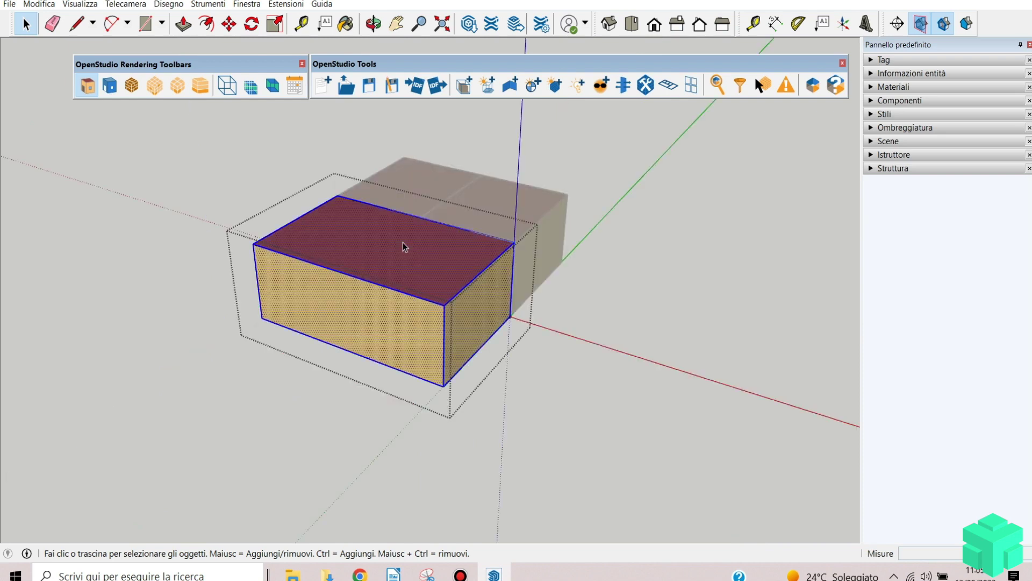
left_click(606, 361)
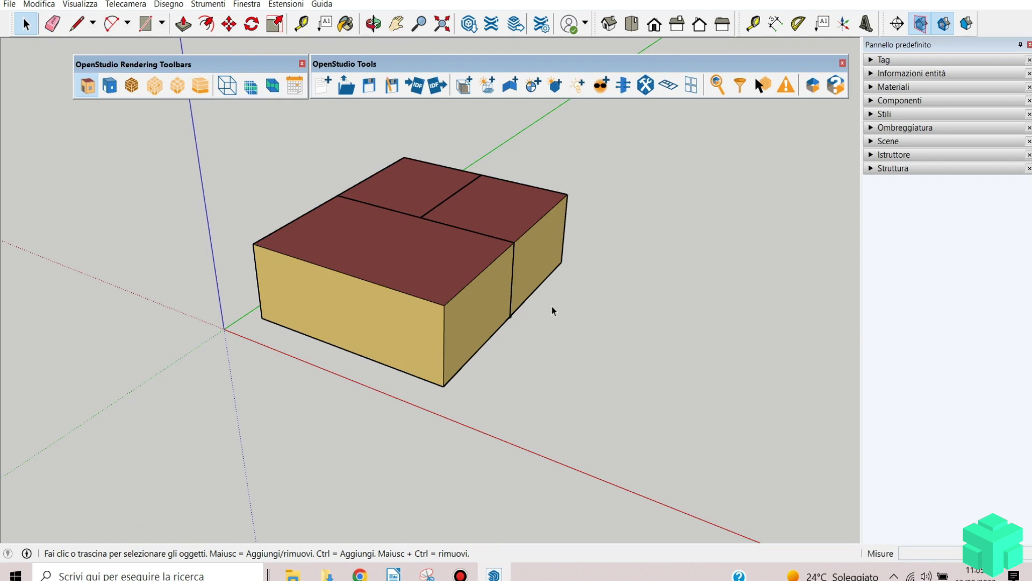
middle_click_drag(539, 312, 582, 330, "shift")
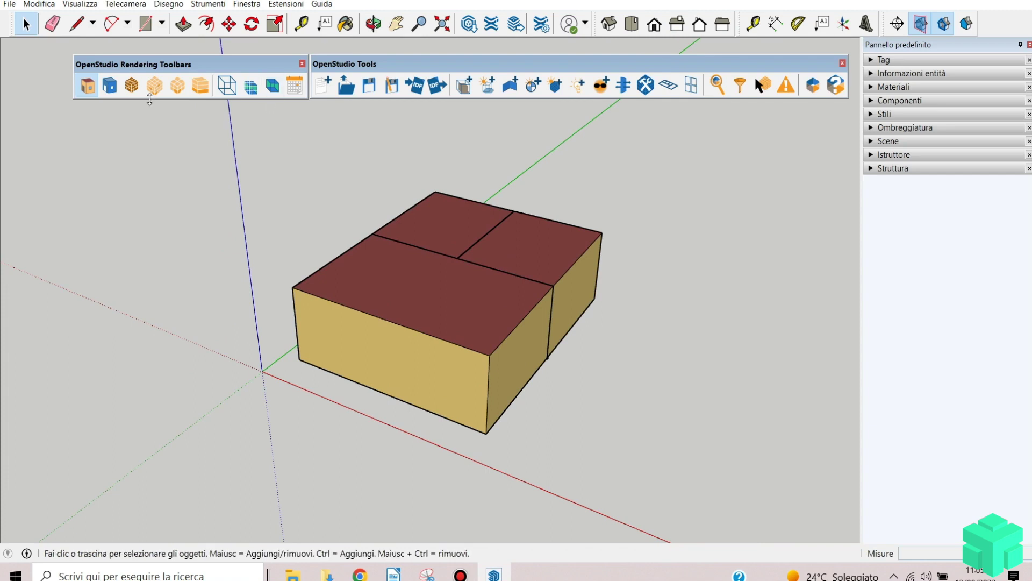
left_click_drag(161, 69, 160, 66)
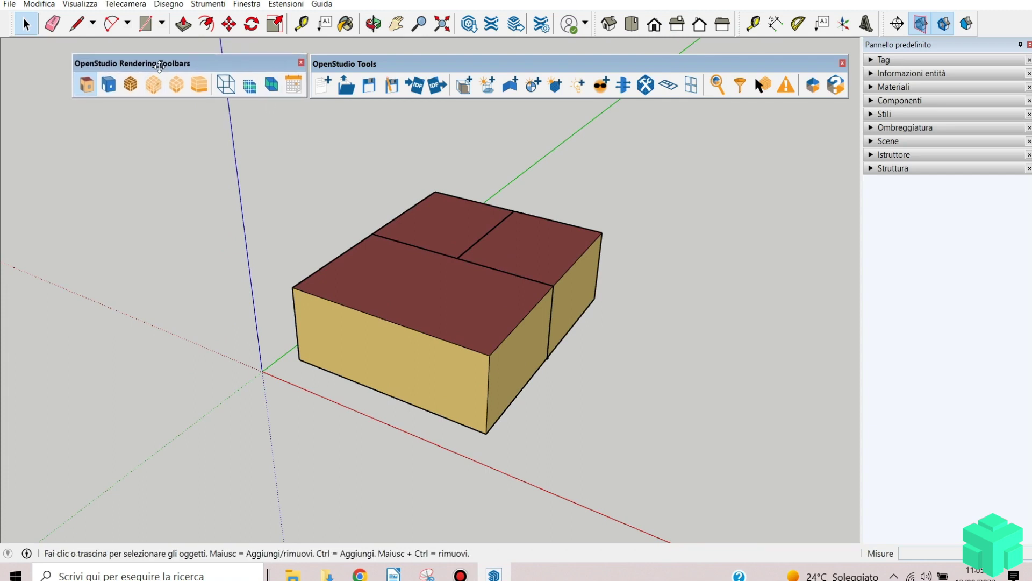
left_click(111, 85)
left_click(130, 84)
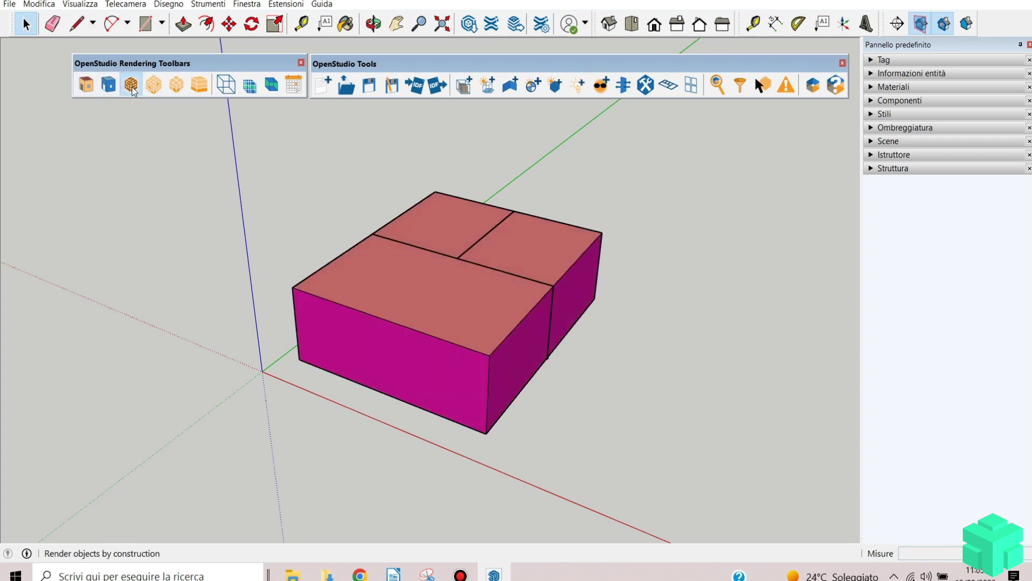
left_click(154, 84)
left_click(176, 84)
left_click(198, 85)
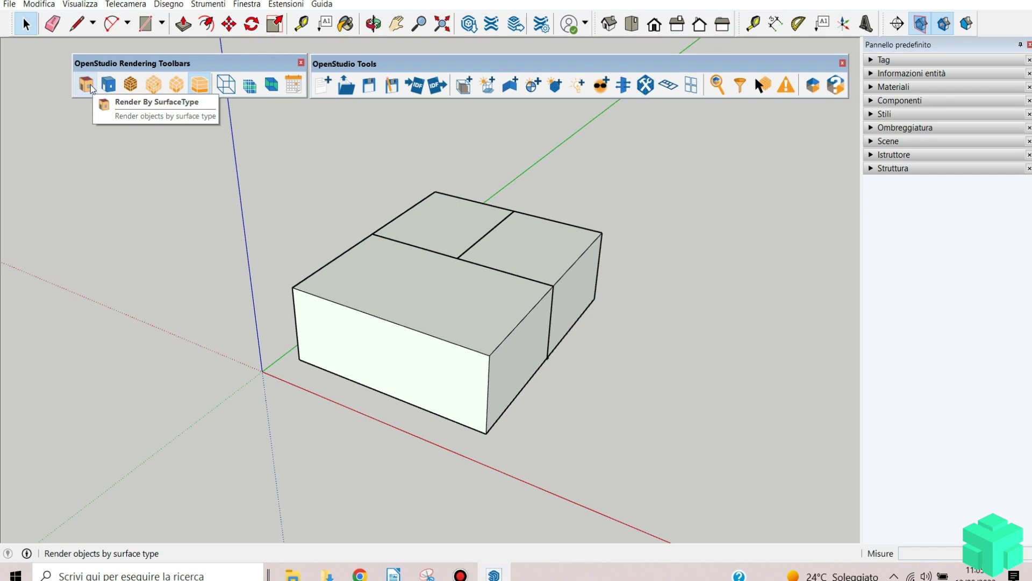
left_click(91, 85)
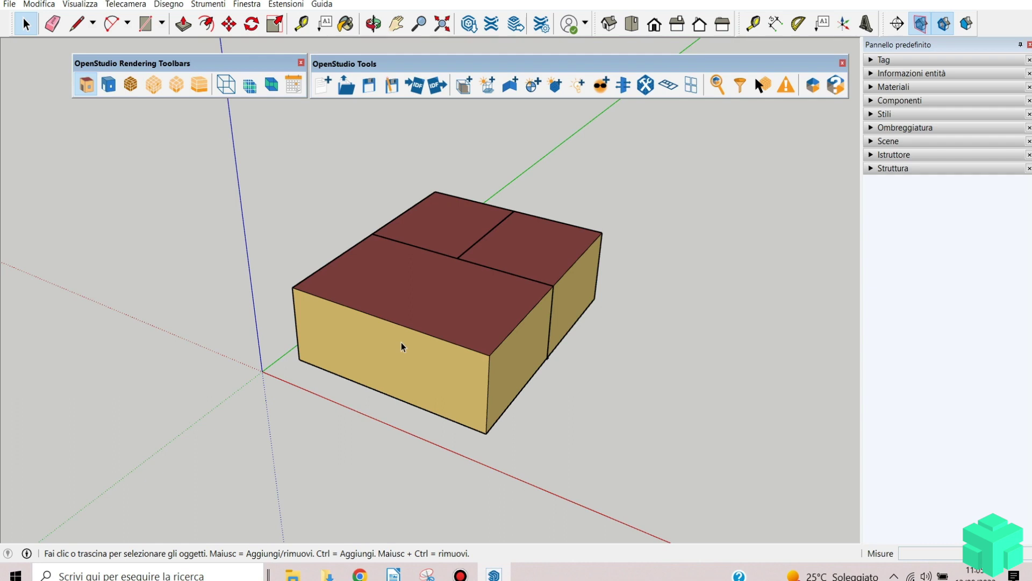
middle_click_drag(405, 380, 398, 219)
scroll(479, 263, "up", 5)
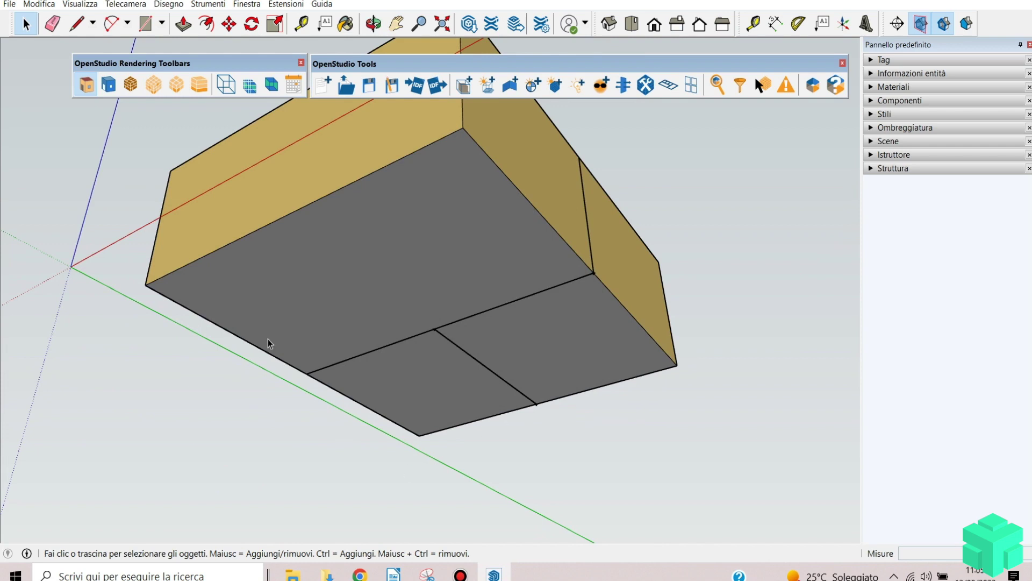
middle_click_drag(415, 318, 514, 426)
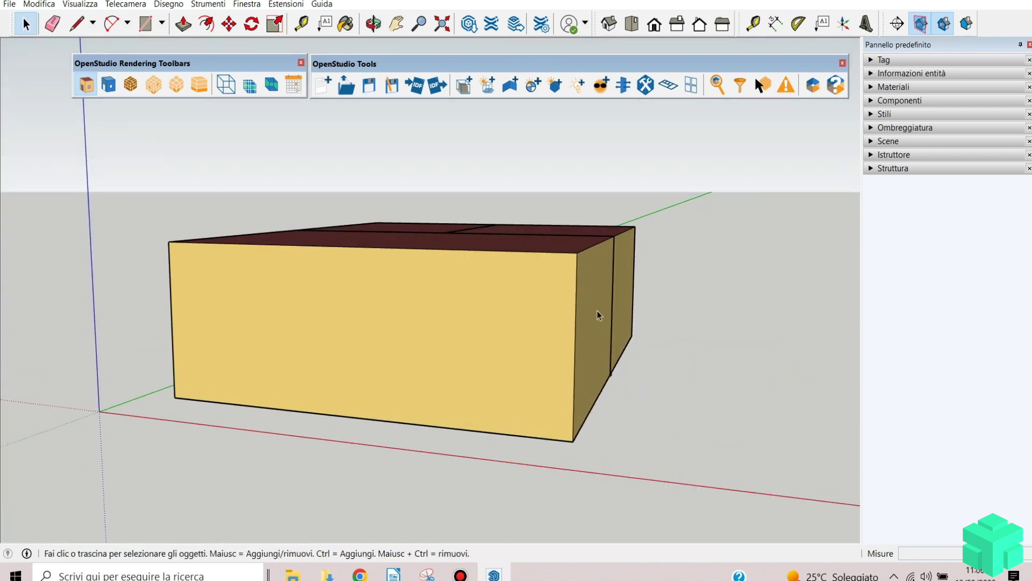
middle_click_drag(627, 319, 543, 351)
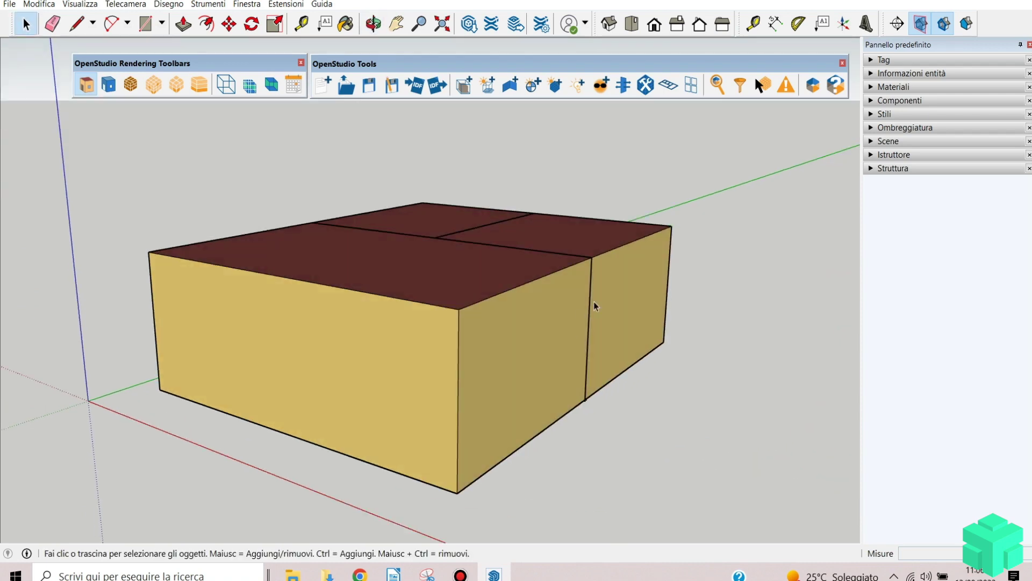
middle_click_drag(248, 421, 451, 310)
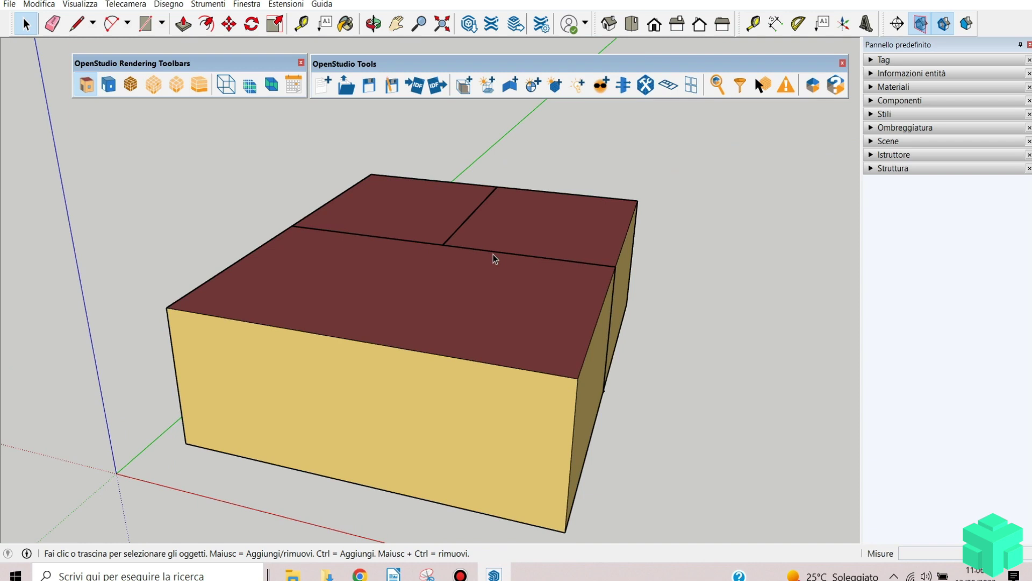
middle_click_drag(457, 337, 554, 344)
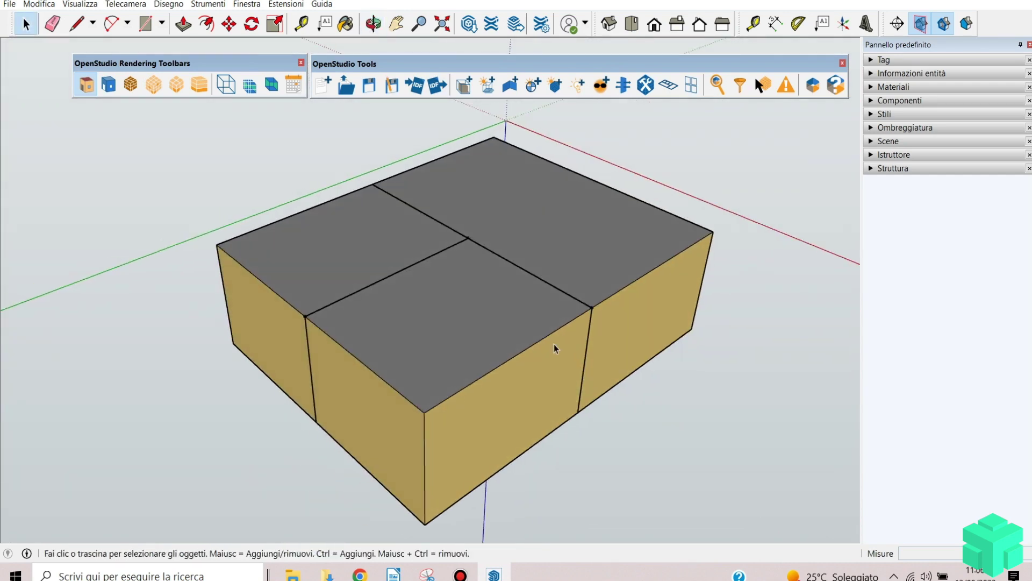
middle_click_drag(468, 346, 525, 263)
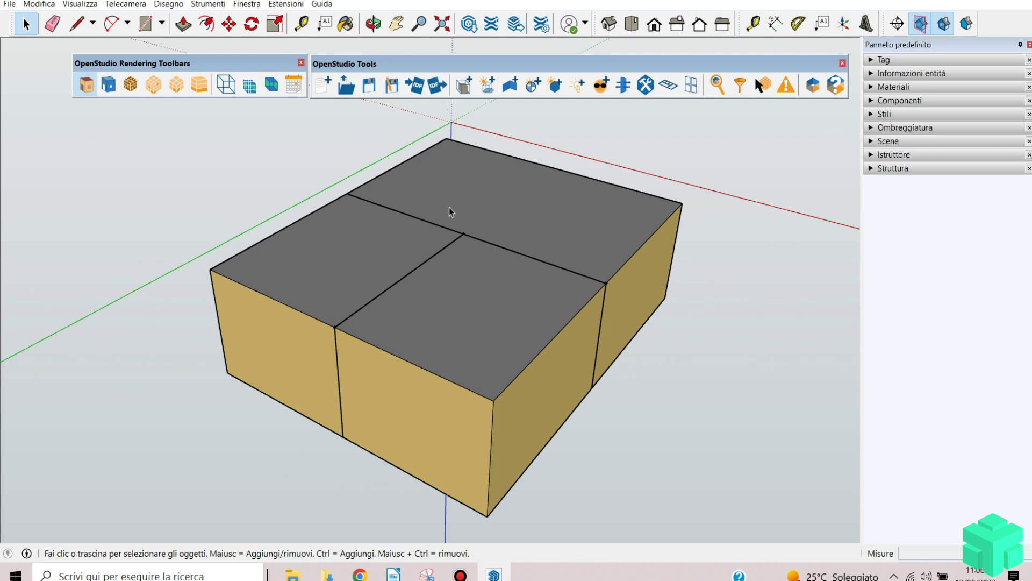
middle_click_drag(401, 369, 211, 444)
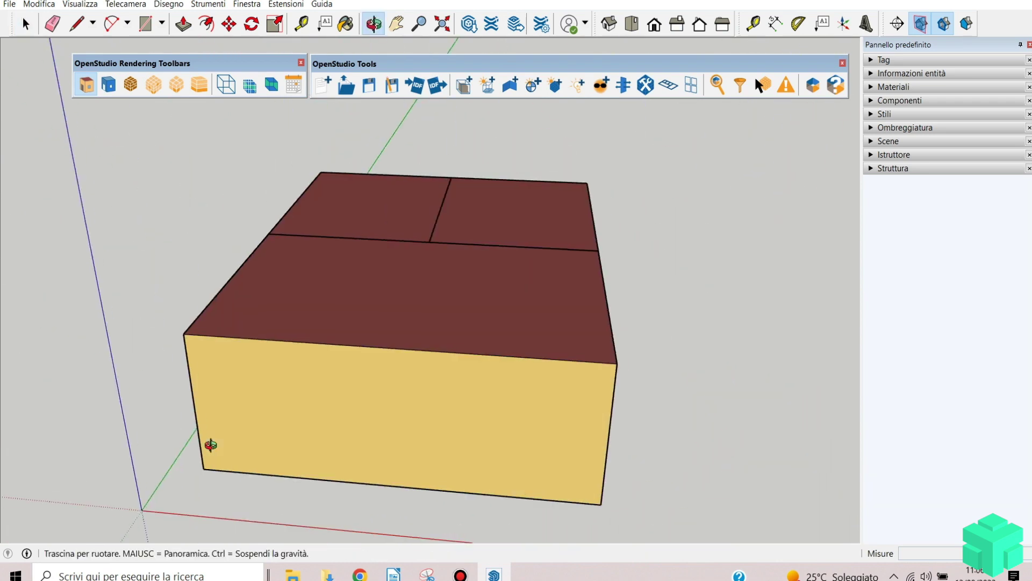
middle_click_drag(460, 454, 422, 435)
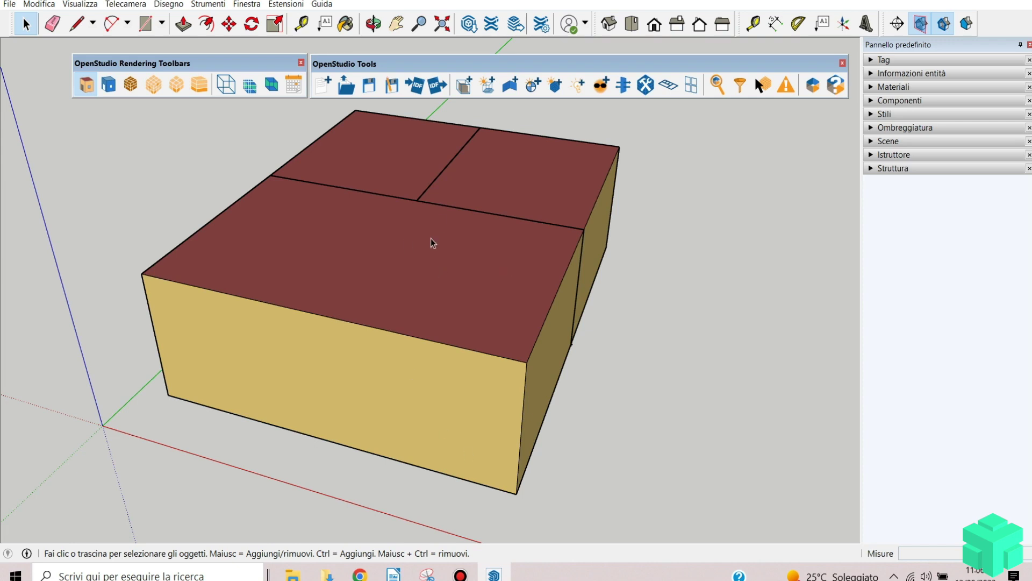
Step: Place a Tape Measure guide 1 m above the bottom corner across the long front wall
left_click(303, 28)
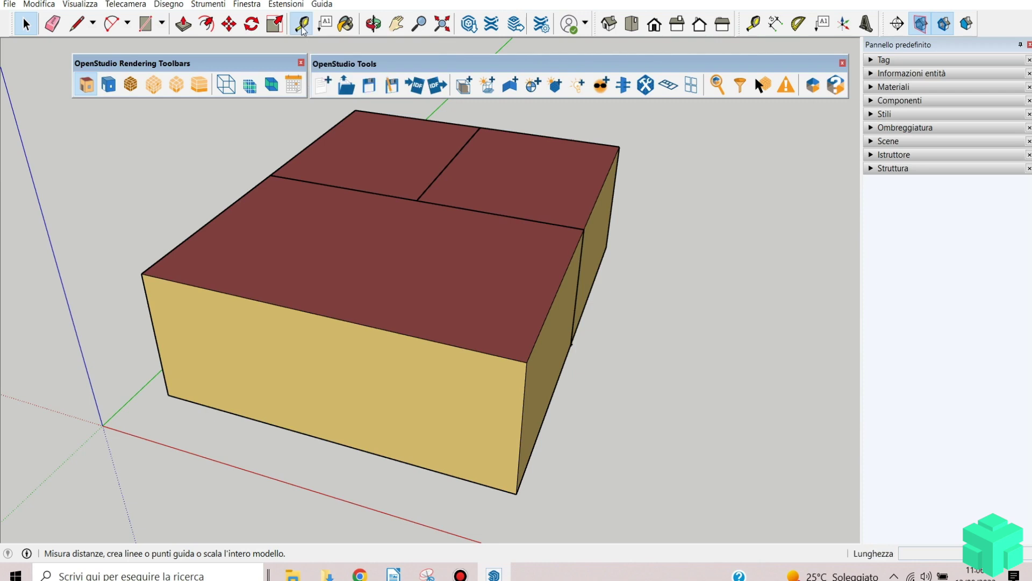
left_click(167, 394)
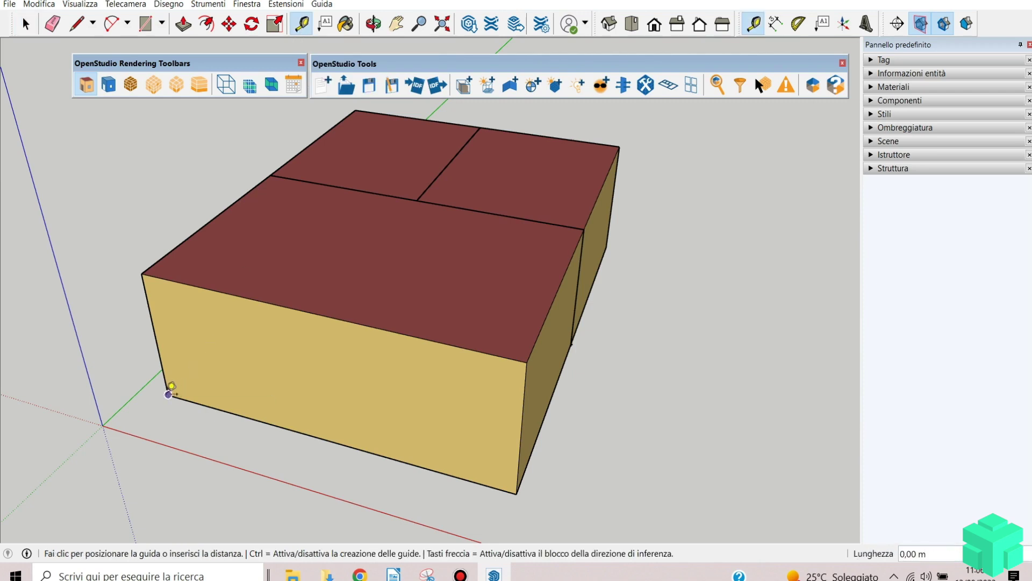
type("1")
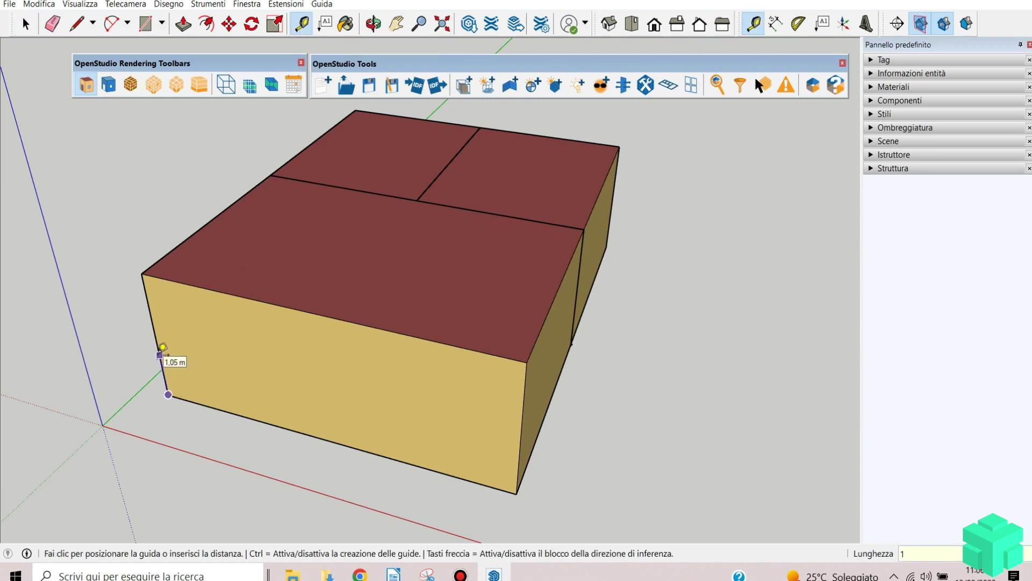
key("Return")
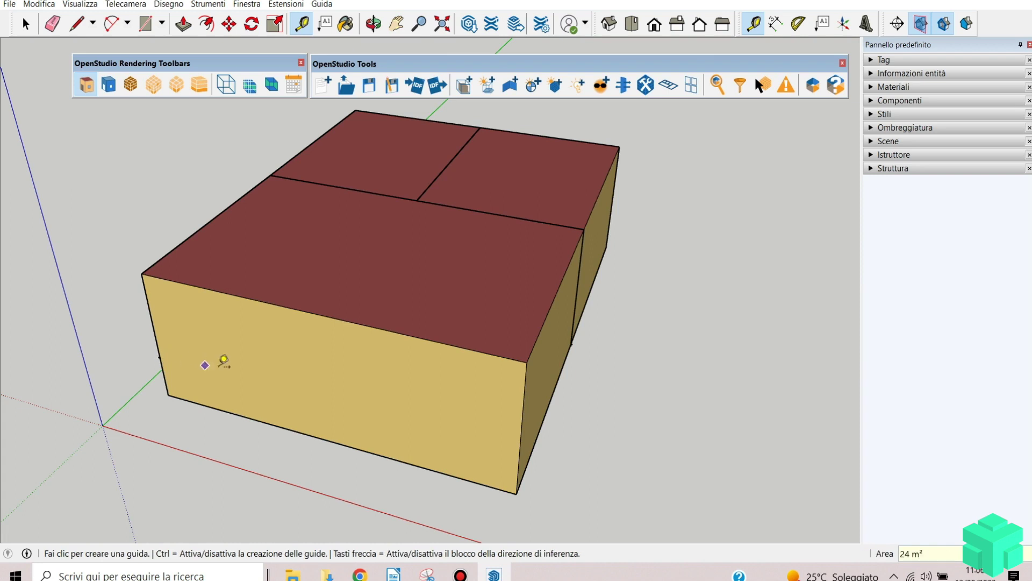
left_click(166, 350)
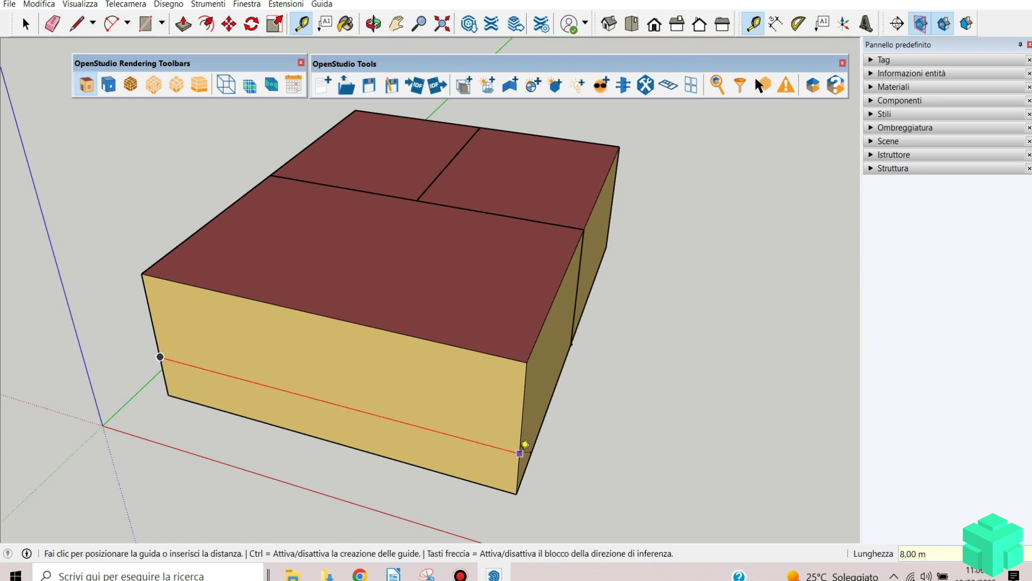
left_click(520, 453)
middle_click_drag(424, 353, 463, 258)
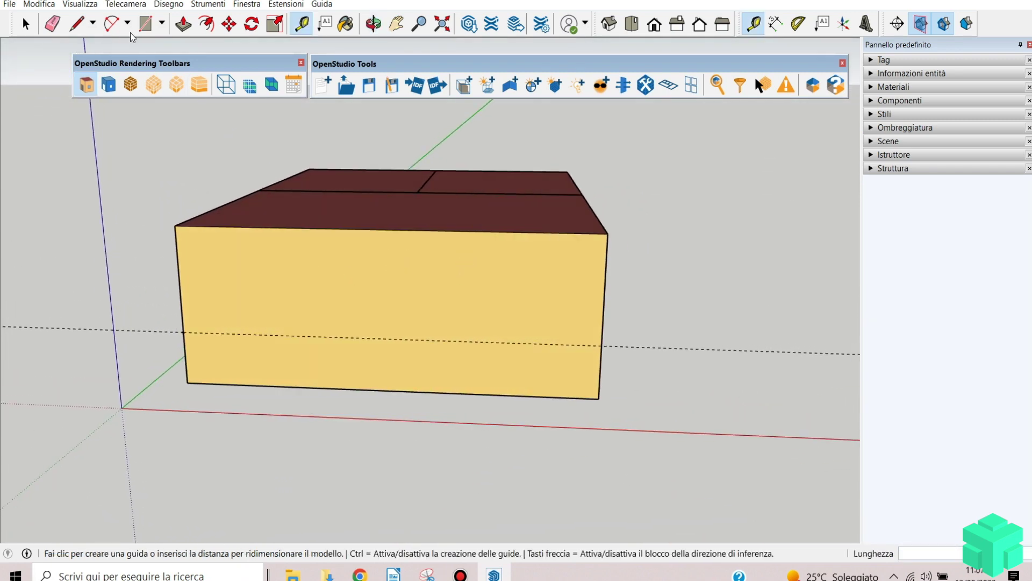
Step: Draw three window rectangles on the wall starting from the 1 m guide
left_click(142, 29)
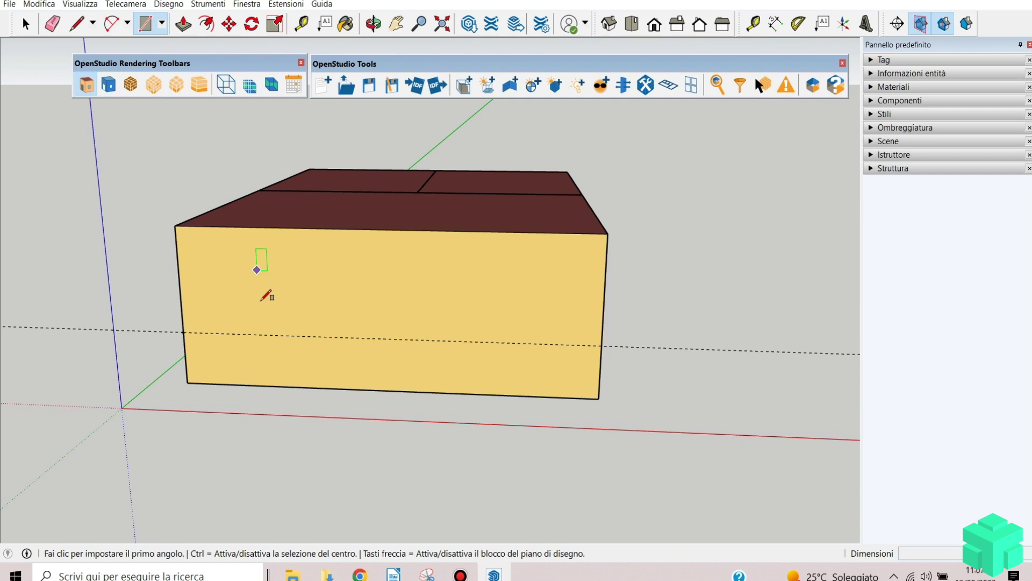
left_click(233, 334)
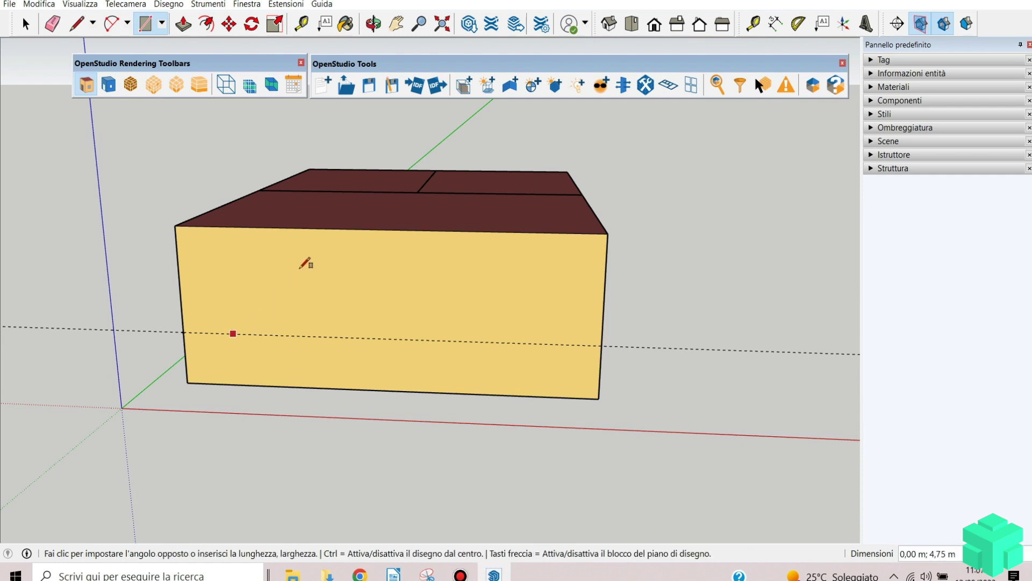
left_click(283, 260)
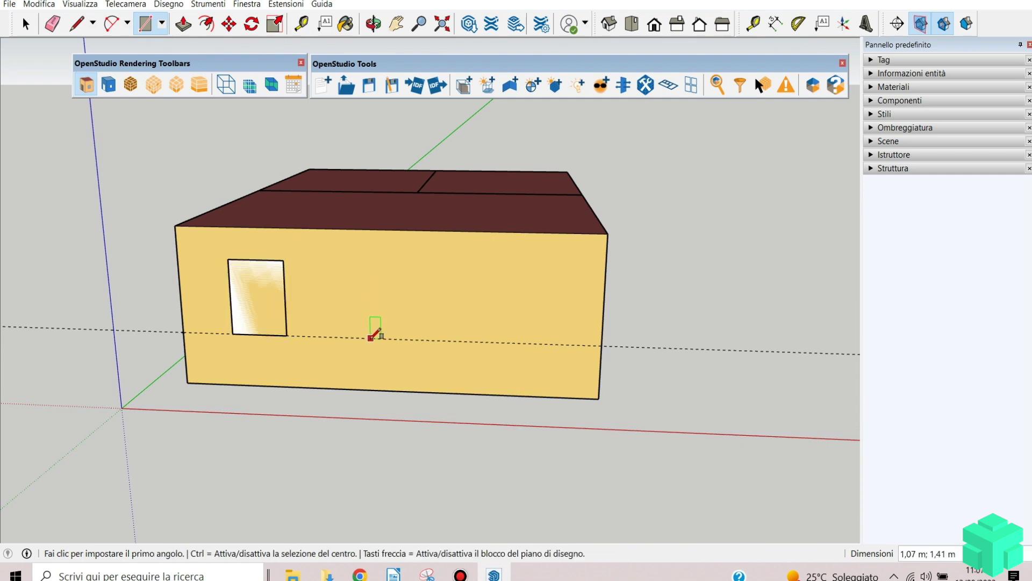
left_click(428, 270)
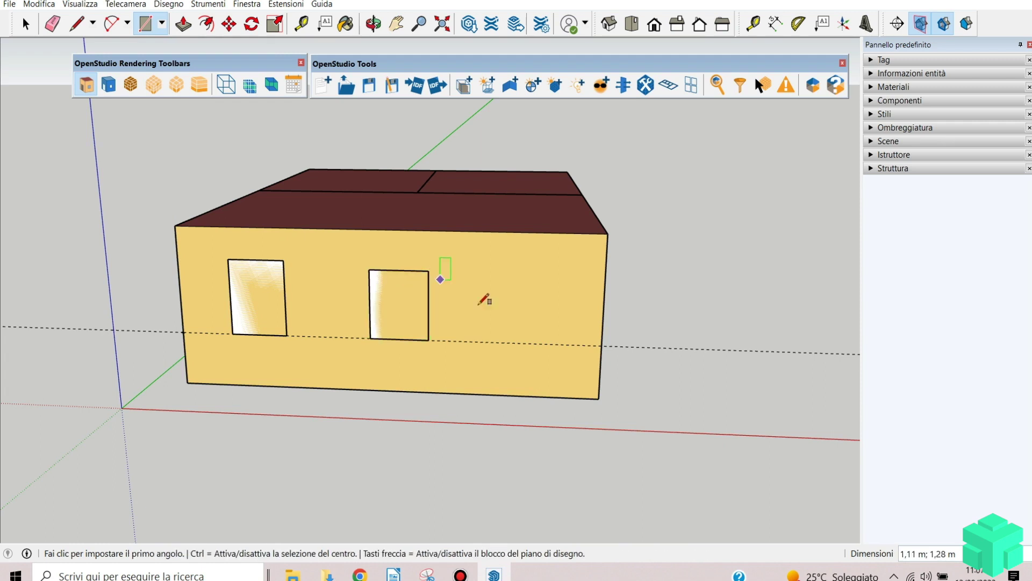
left_click(499, 342)
mouse_move(544, 257)
middle_mouse_down()
mouse_move(564, 265)
mouse_move(265, 292)
mouse_move(348, 369)
mouse_move(272, 369)
mouse_move(369, 396)
middle_mouse_up()
left_click(511, 288)
Step: Draw a tall door rectangle from the bottom edge of the adjacent wall
left_click(379, 422)
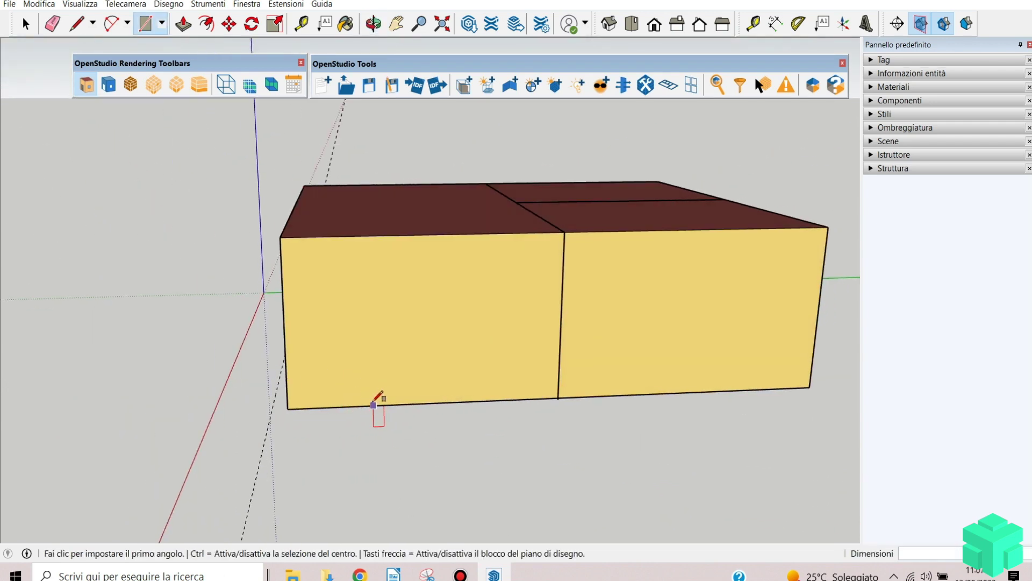
left_click(365, 405)
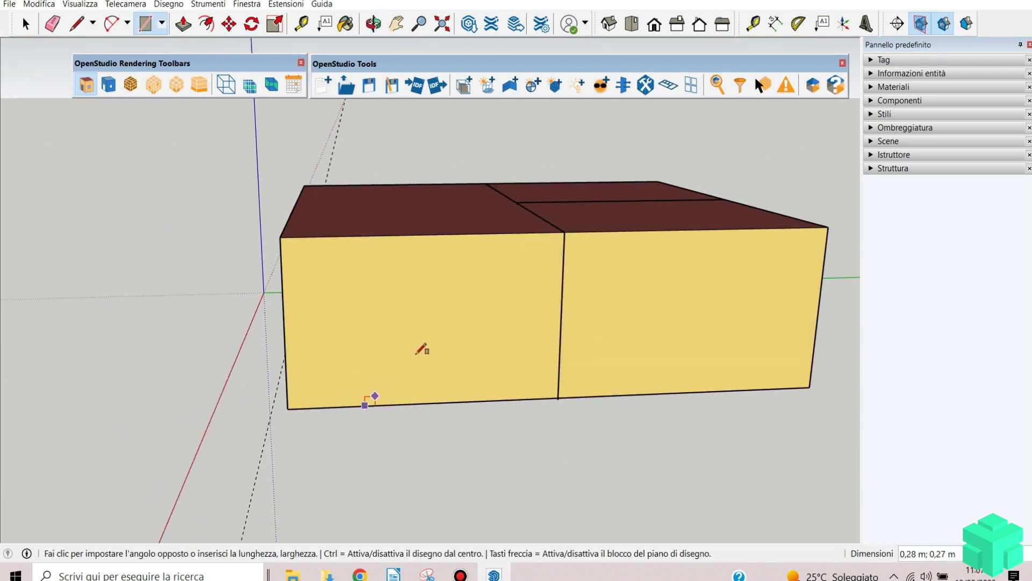
left_click(423, 280)
middle_click_drag(565, 334, 431, 323)
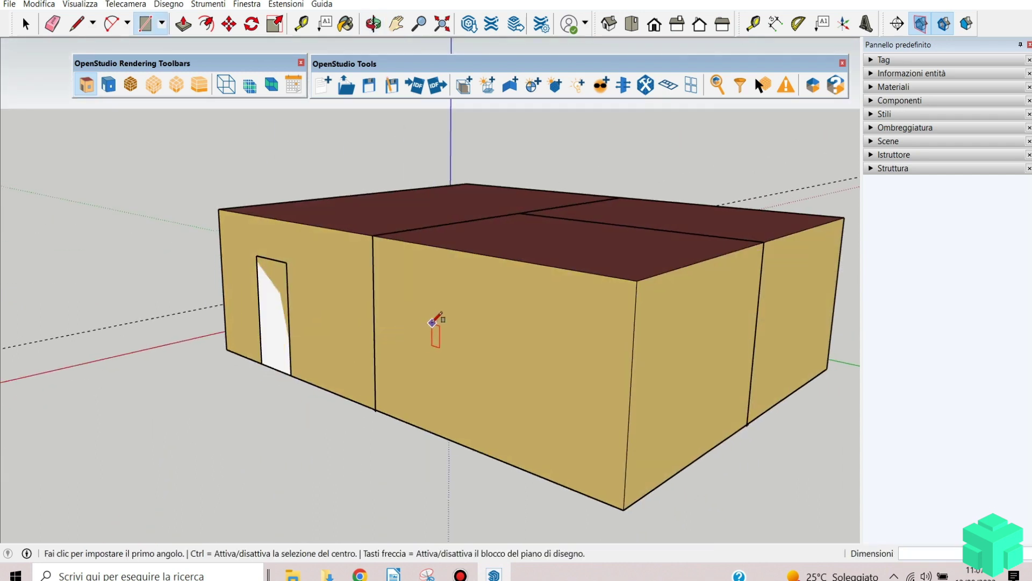
Step: Draw a wide 2,02 × 3,79 m window and another window on the side wall
left_click(440, 312)
left_click(565, 419)
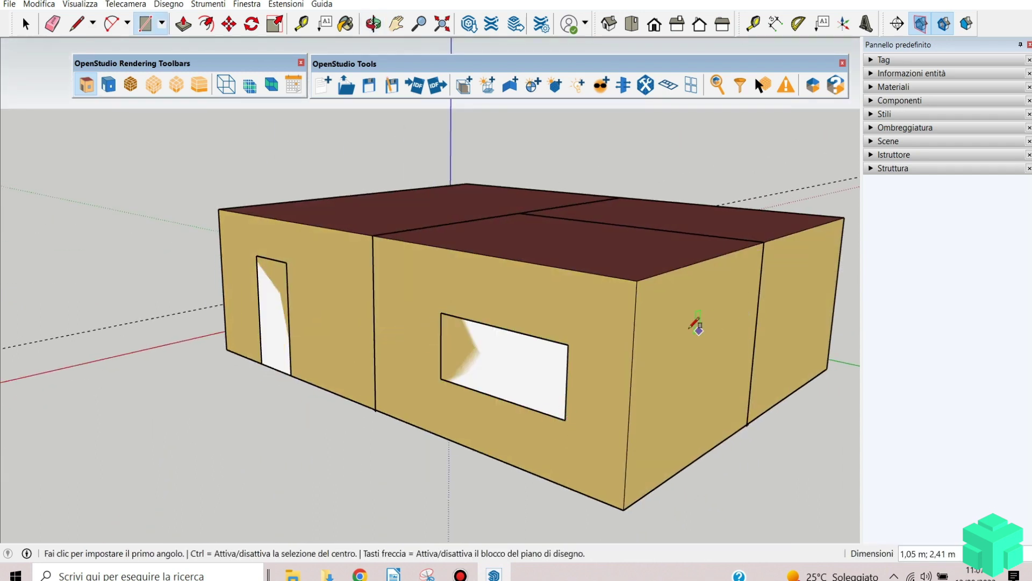
left_click(671, 317)
left_click(727, 404)
mouse_move(726, 404)
middle_mouse_down()
mouse_move(451, 364)
mouse_move(634, 358)
mouse_move(543, 357)
middle_mouse_up()
Step: Draw three tall narrow window rectangles on the next wall
left_click(610, 303)
left_click(652, 437)
scroll(607, 415, "down", 2)
left_click(666, 326)
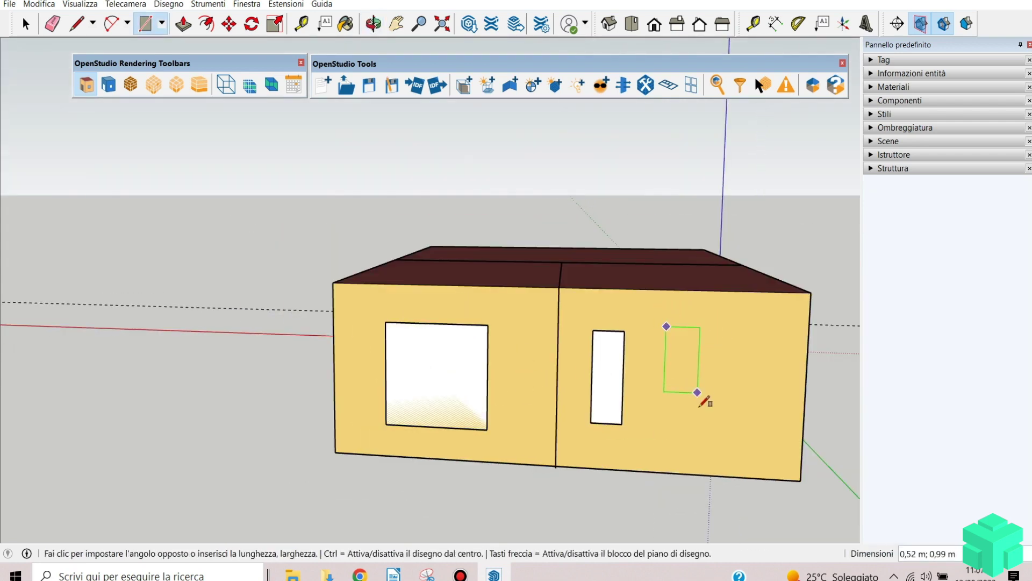
left_click(701, 449)
left_click(740, 340)
left_click(761, 426)
middle_click_drag(761, 426, 269, 352)
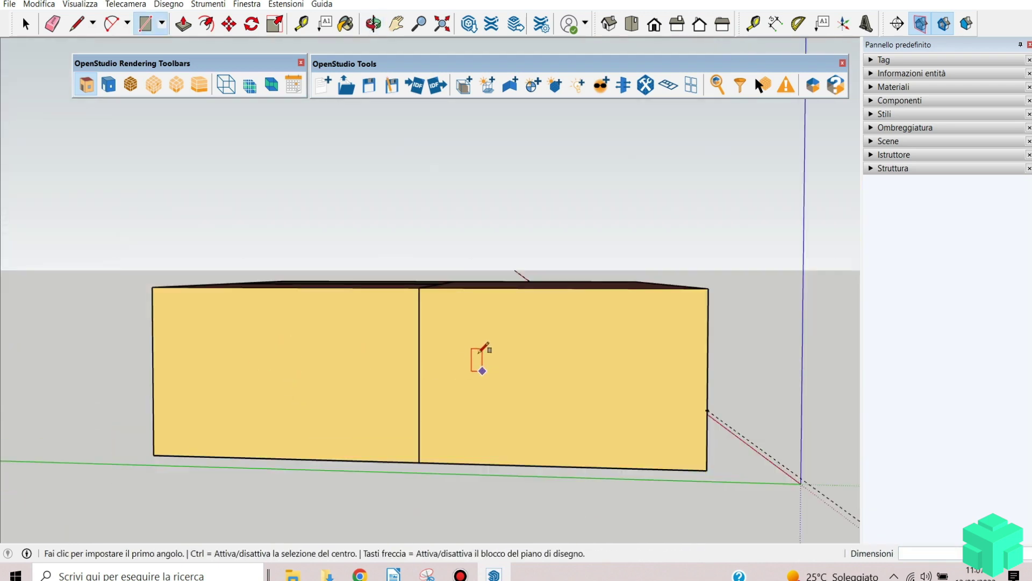
Step: Draw a large window on the far wall and orbit out to review the house
left_click(677, 433)
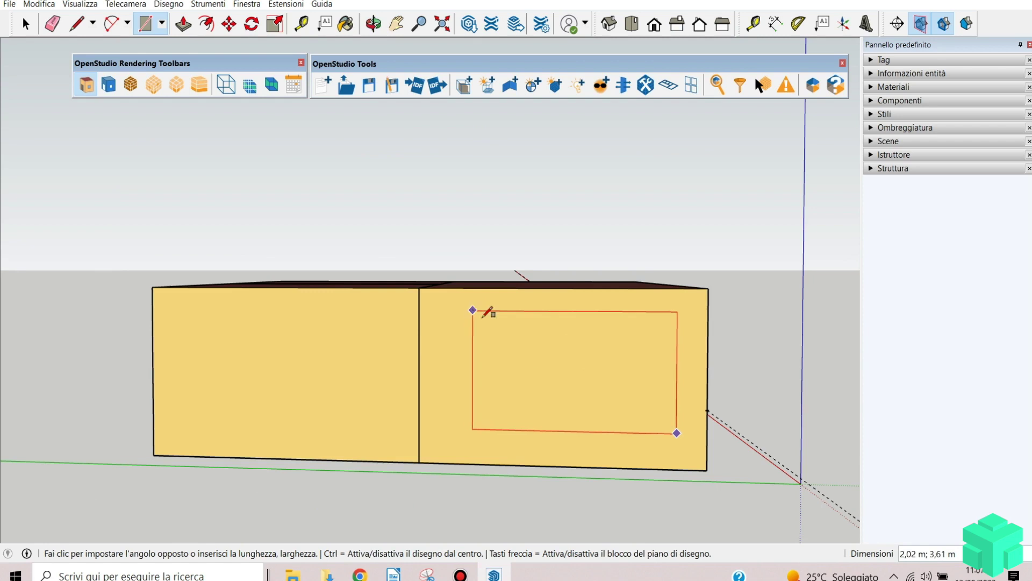
left_click(458, 311)
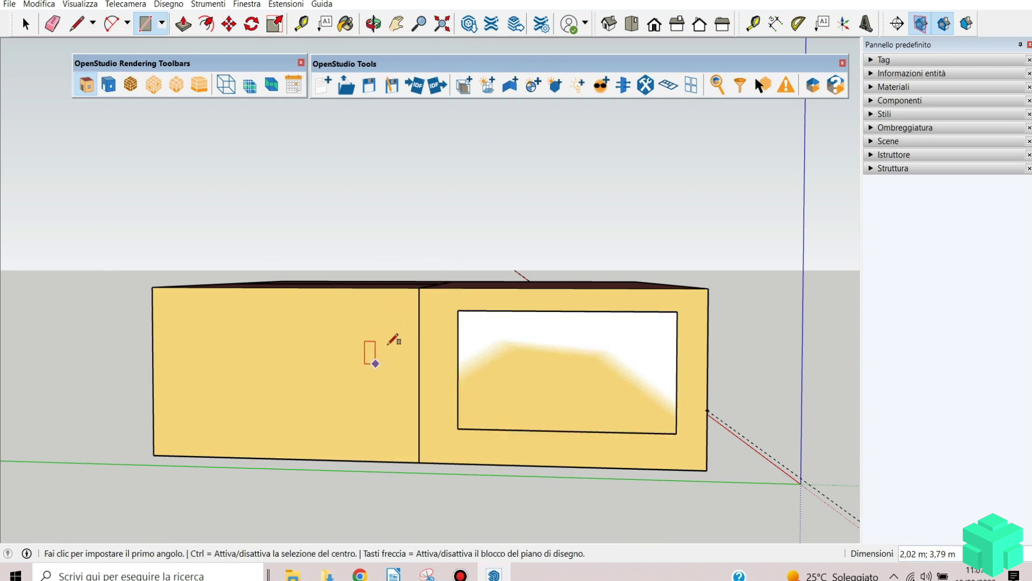
scroll(431, 321, "down", 2)
middle_click_drag(330, 396, 290, 343)
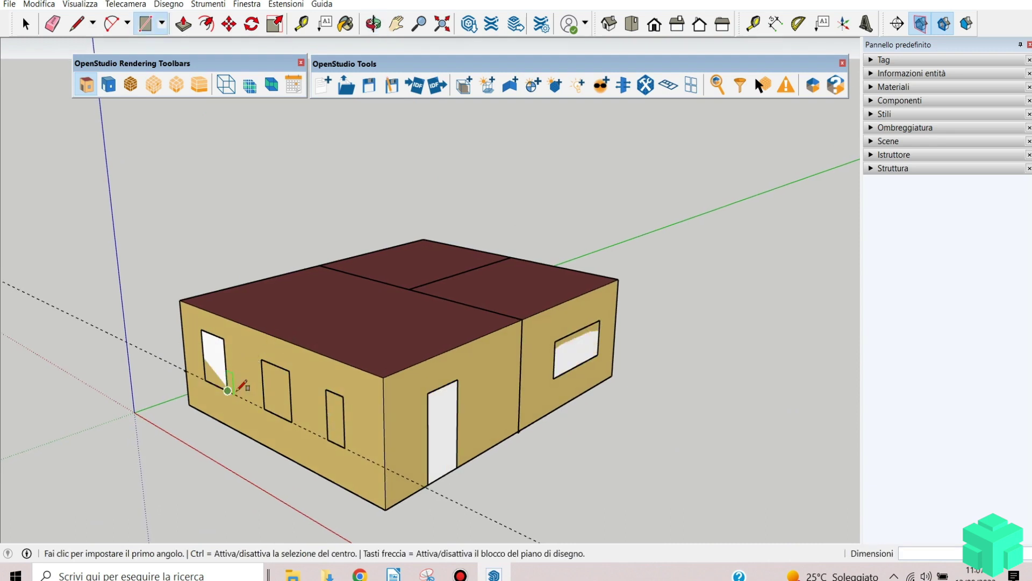
middle_click_drag(249, 392, 380, 364)
Step: Select the tall narrow opening on the long wall with its edges and zoom in on it
left_click(24, 25)
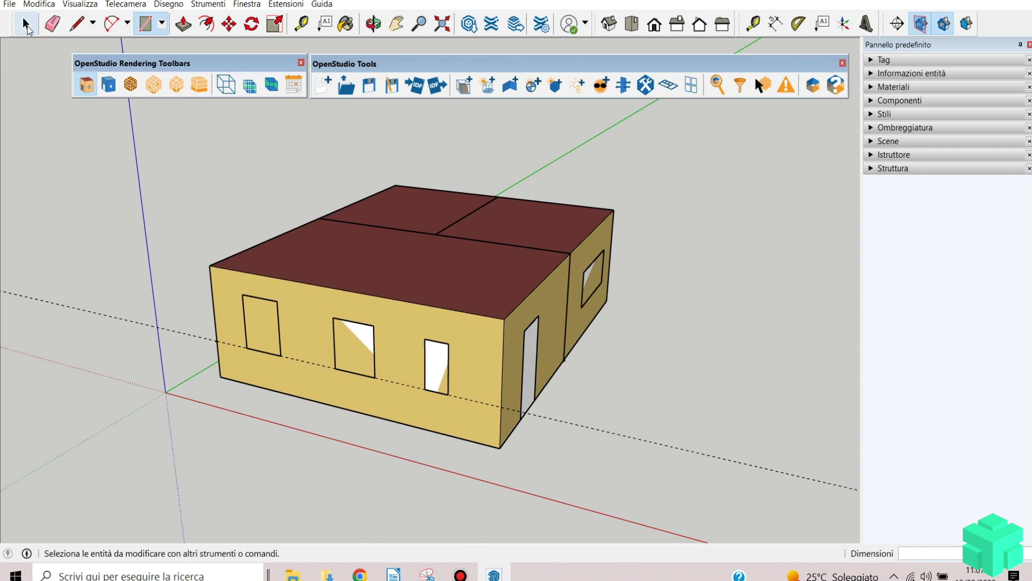
scroll(437, 368, "up", 3)
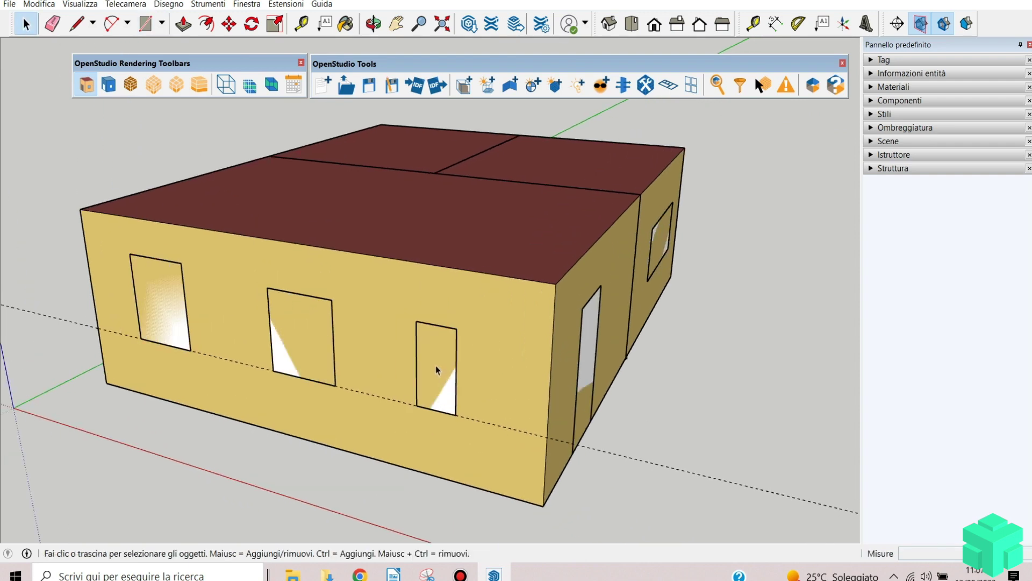
middle_click_drag(436, 369, 431, 348)
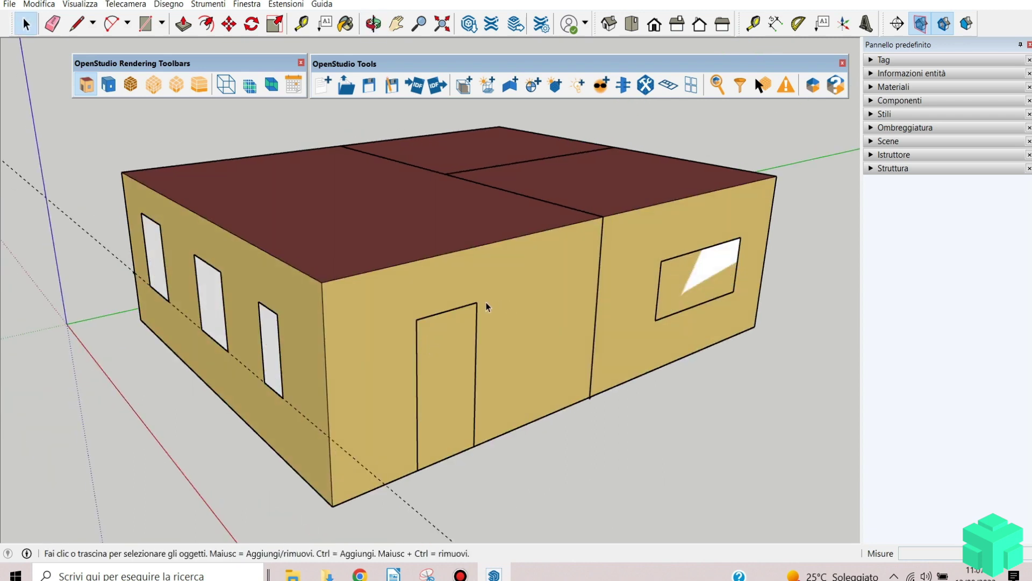
middle_click_drag(418, 329, 421, 361)
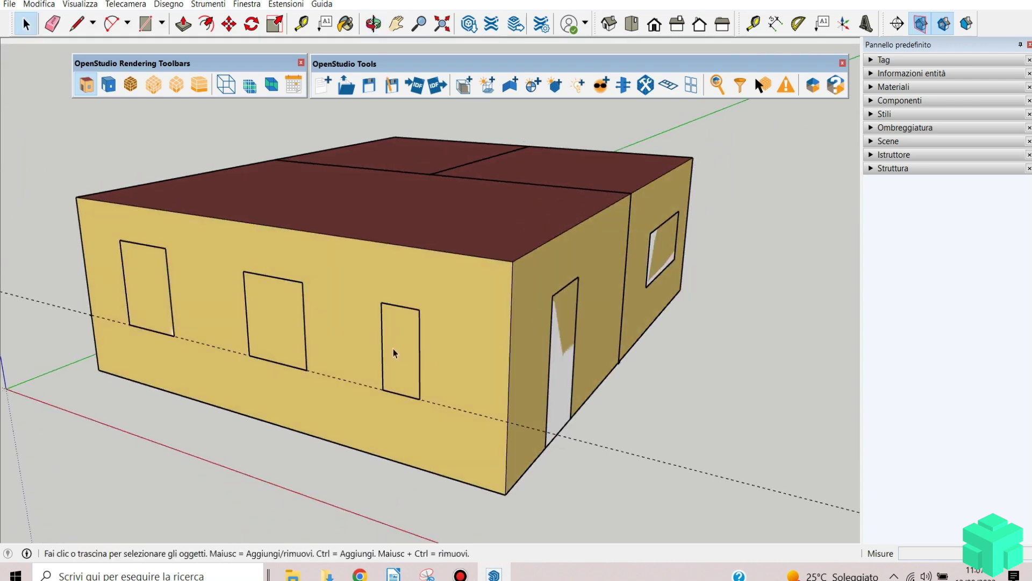
left_click(395, 348)
middle_click_drag(409, 346, 504, 303)
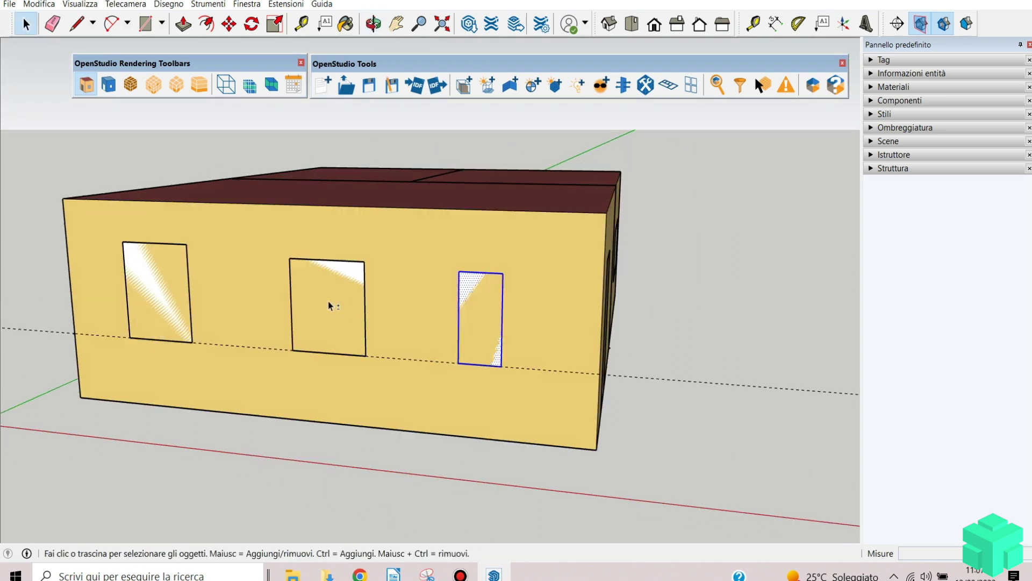
left_click(471, 305)
scroll(463, 296, "up", 3)
double_click(477, 286)
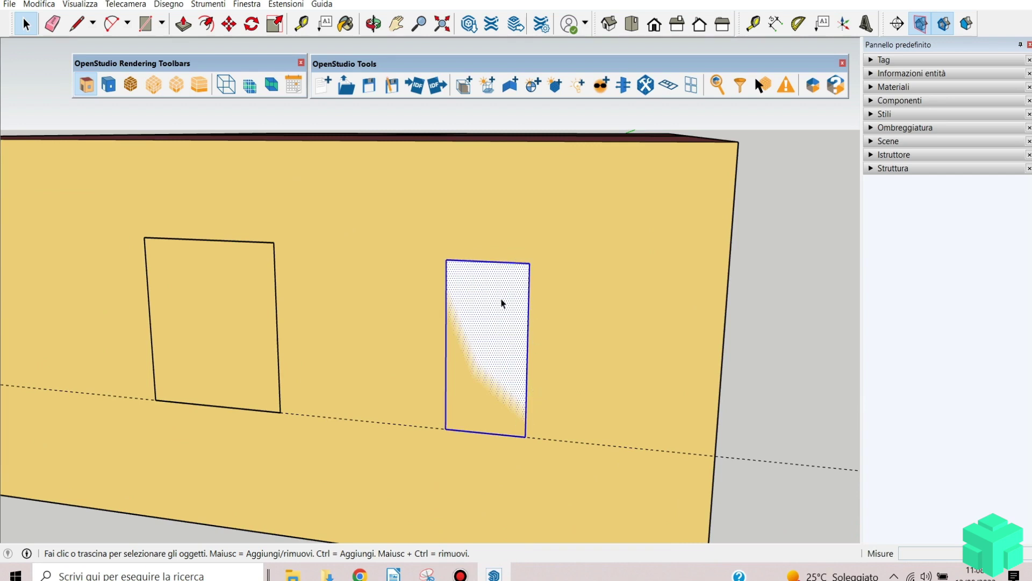
scroll(496, 304, "up", 1)
scroll(496, 304, "up", 1)
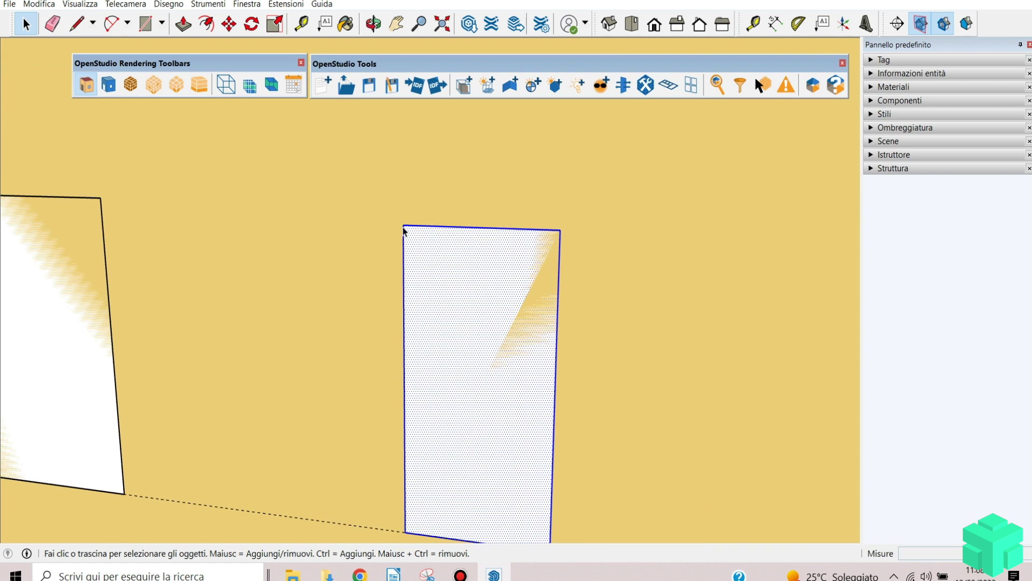
scroll(473, 292, "down", 2)
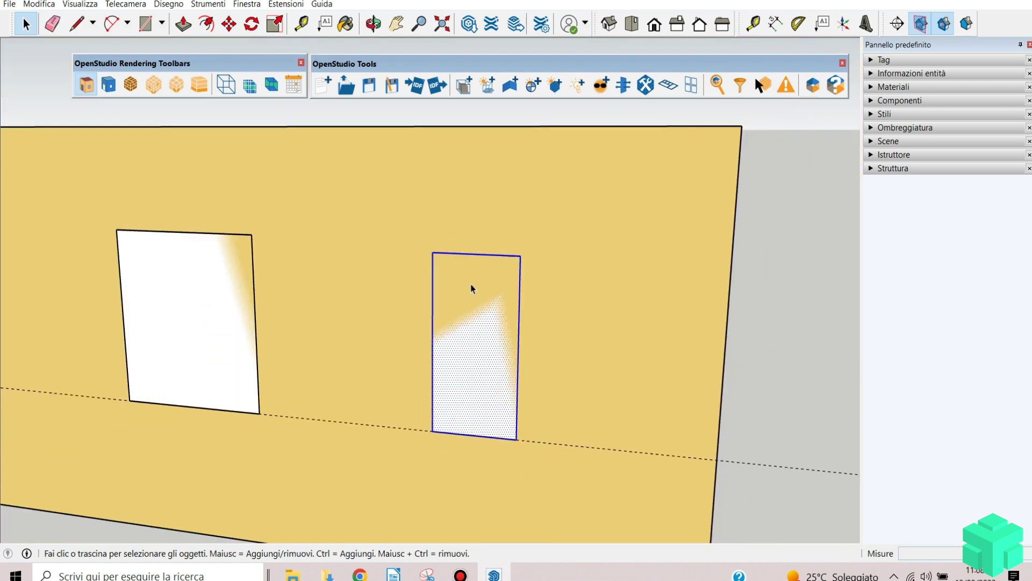
scroll(471, 288, "down", 2)
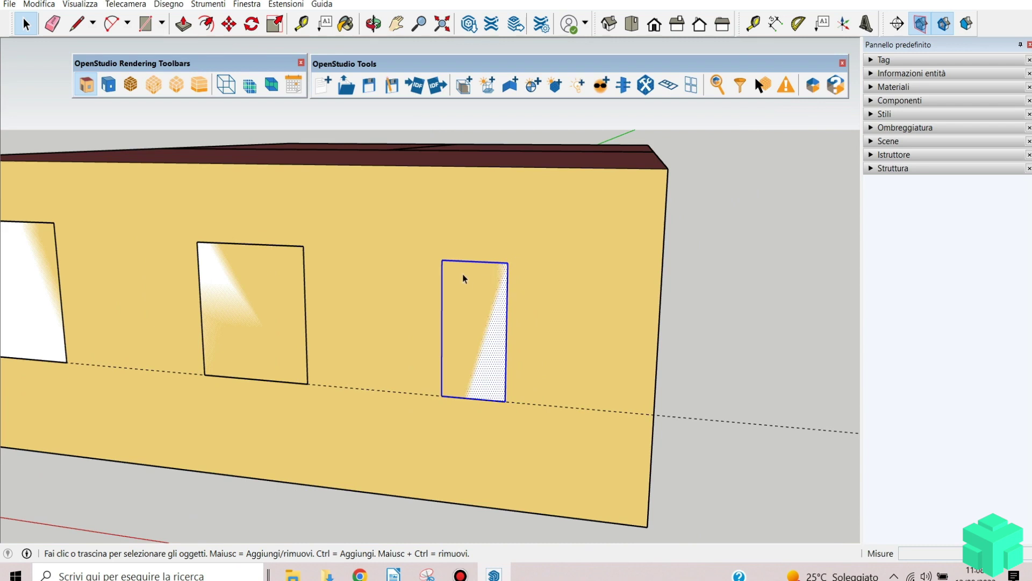
Step: Select the middle window, front-wall door and side-wall window faces together
left_click(243, 314, "shift")
middle_click_drag(243, 314, 100, 322)
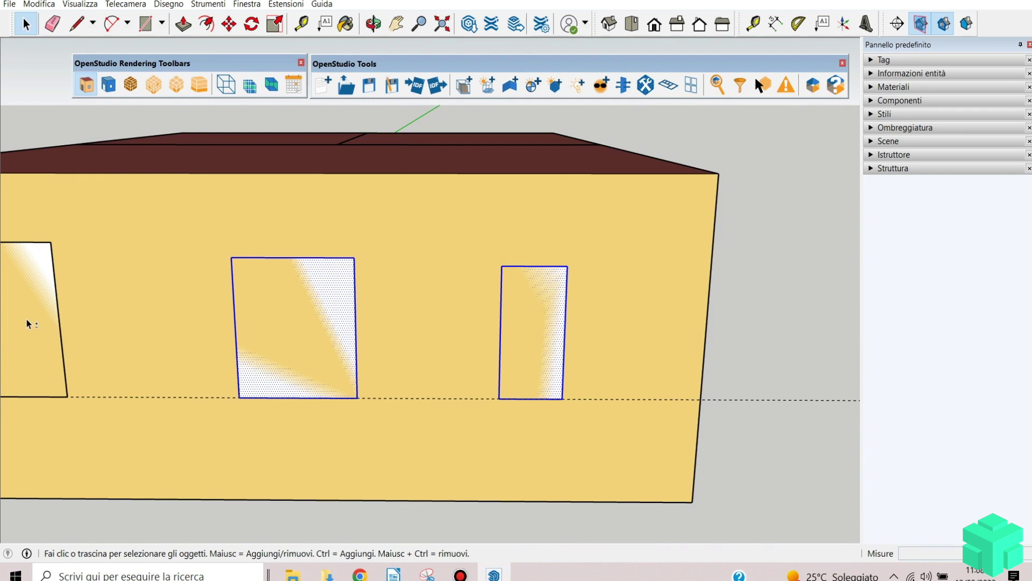
middle_click_drag(27, 318, 94, 315)
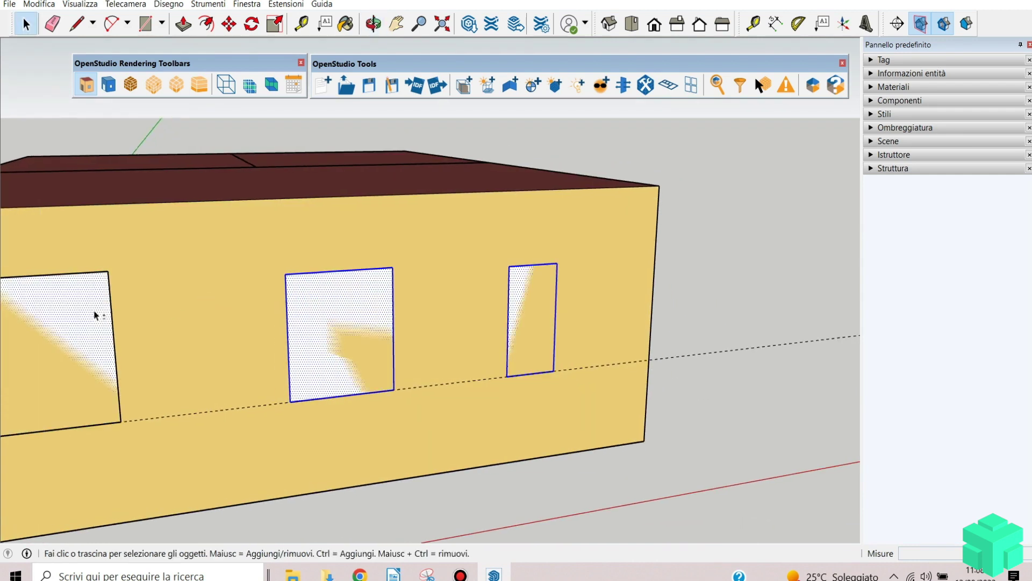
scroll(323, 285, "down", 5)
middle_click_drag(491, 274, 367, 312)
left_click(368, 312, "shift")
left_click(567, 250, "shift")
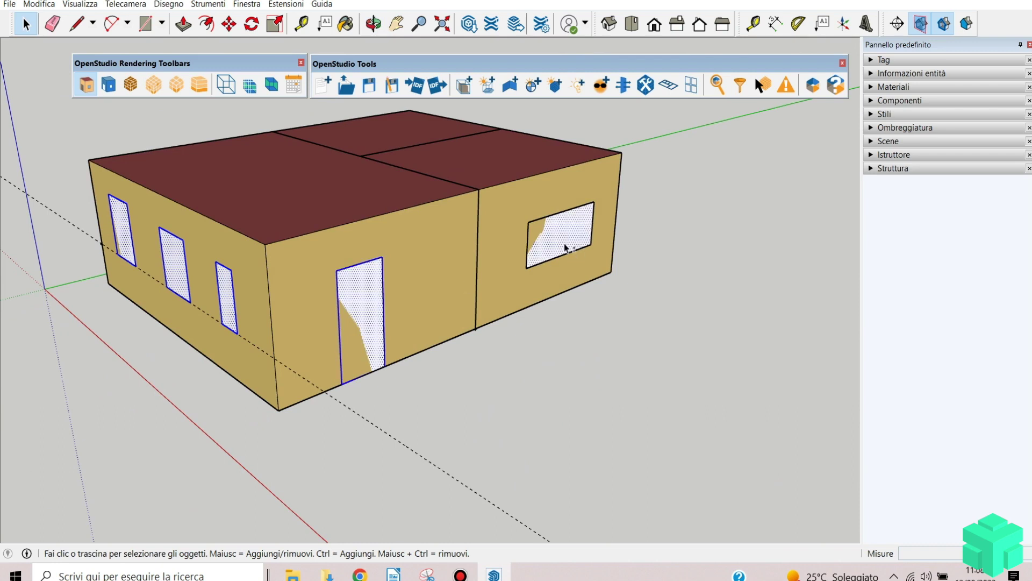
Step: Add the remaining window faces, including both narrow windows, to the selection
middle_click_drag(610, 229, 457, 264)
scroll(552, 269, "up", 3)
left_click(551, 269, "shift")
left_click(575, 275, "shift")
left_click(682, 258, "shift")
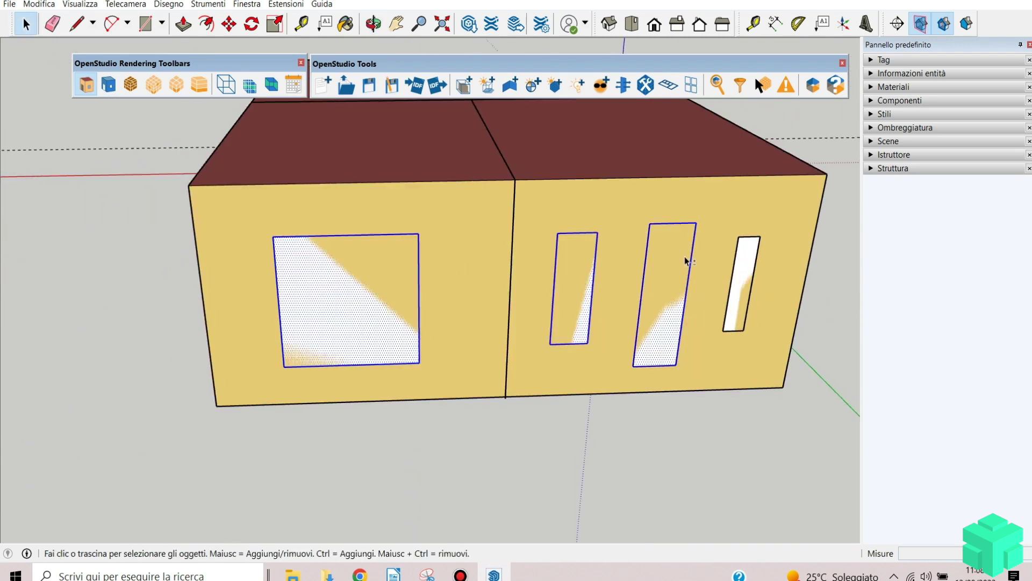
left_click(752, 280, "shift")
Step: Orbit around the building to check every window and door face is selected
middle_click_drag(753, 280, 290, 244)
scroll(290, 244, "up", 3)
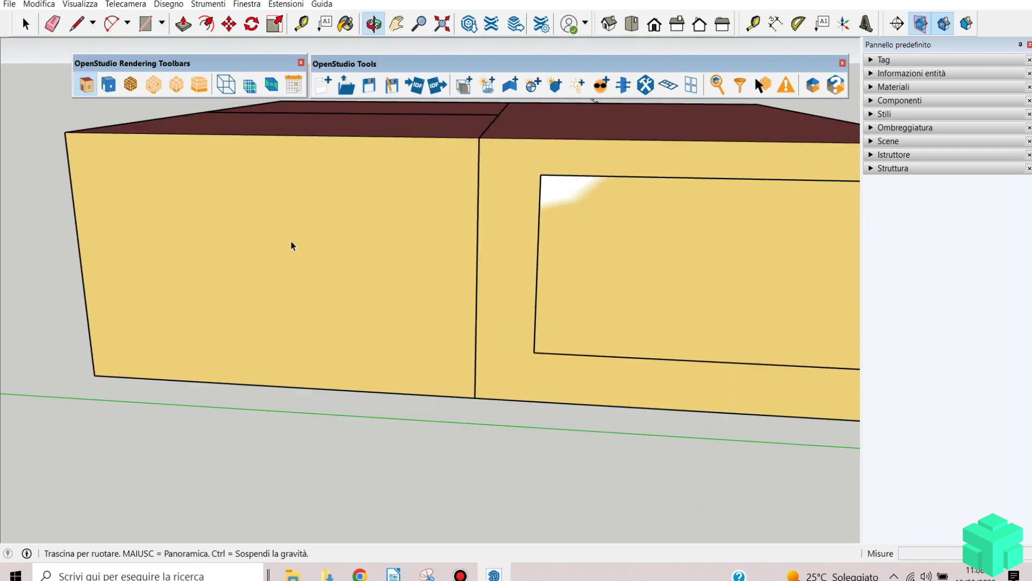
scroll(598, 237, "down", 3)
middle_click_drag(572, 235, 230, 280)
scroll(528, 320, "up", 3)
scroll(409, 372, "down", 3)
middle_click_drag(409, 372, 323, 322)
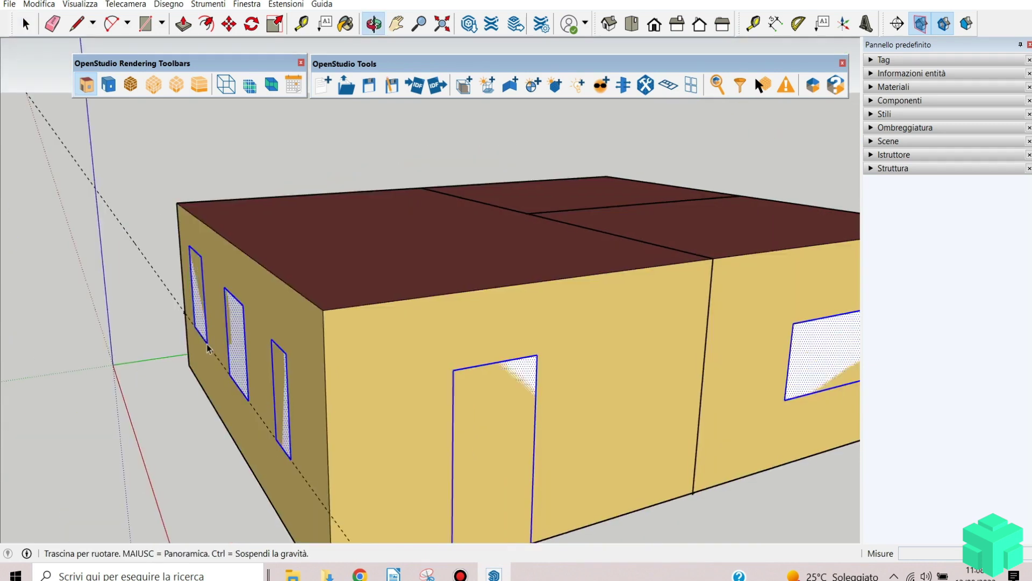
scroll(276, 291, "up", 3)
middle_click_drag(276, 290, 415, 298)
scroll(524, 287, "down", 3)
middle_click_drag(525, 287, 445, 285)
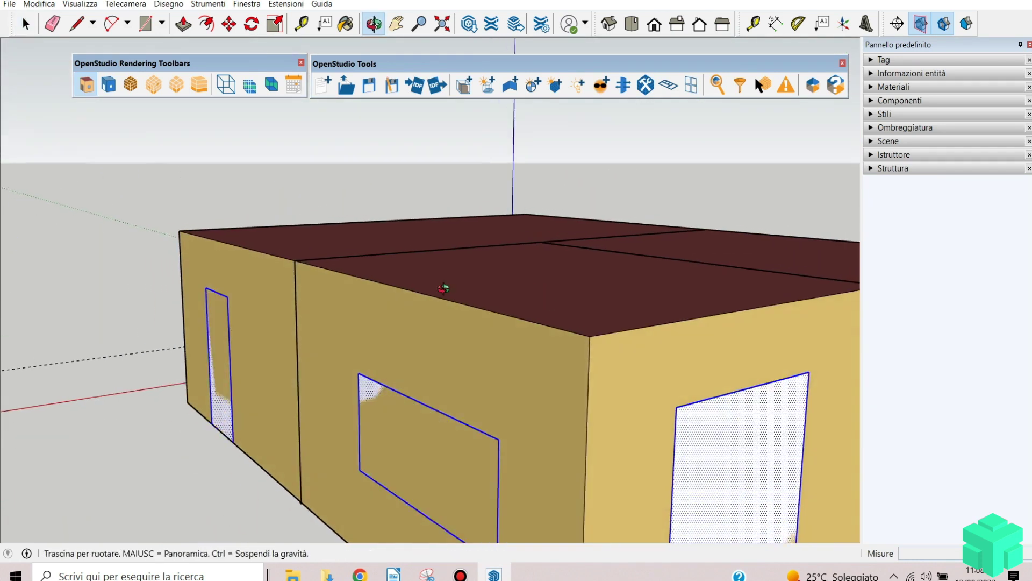
scroll(507, 313, "up", 4)
middle_click_drag(507, 313, 617, 274)
scroll(391, 329, "up", 3)
scroll(385, 323, "down", 3)
middle_click_drag(385, 323, 289, 321)
middle_click_drag(635, 338, 601, 299)
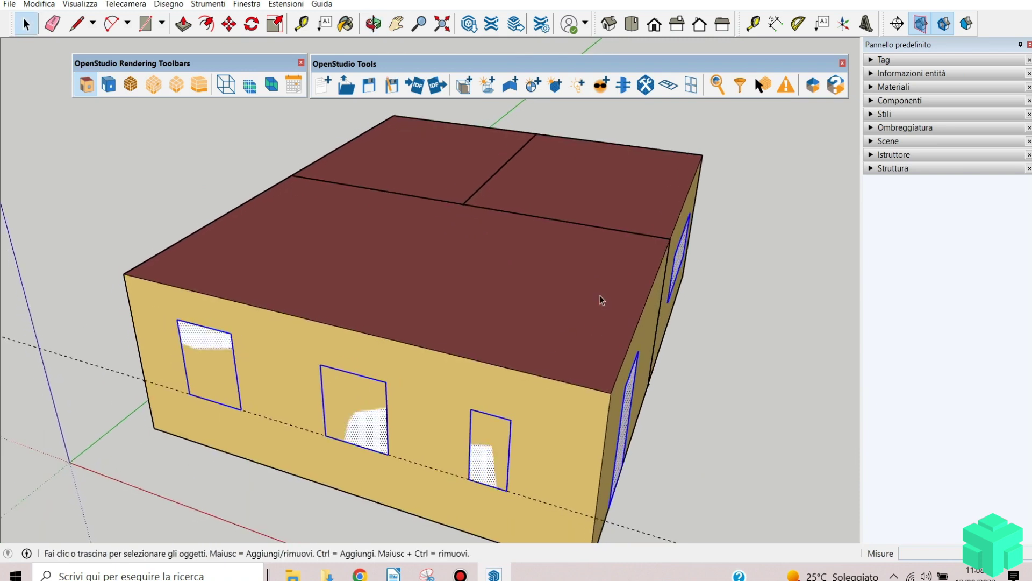
Step: Bring up the OpenStudio Project Loose Geometry dialog for the drawn window and door faces
left_click(692, 86)
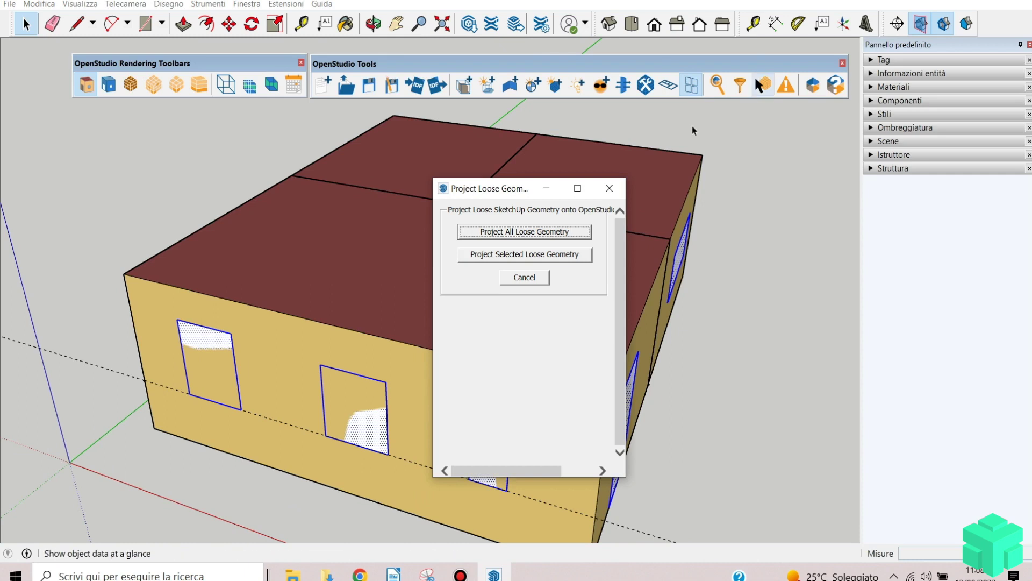
left_click(522, 241)
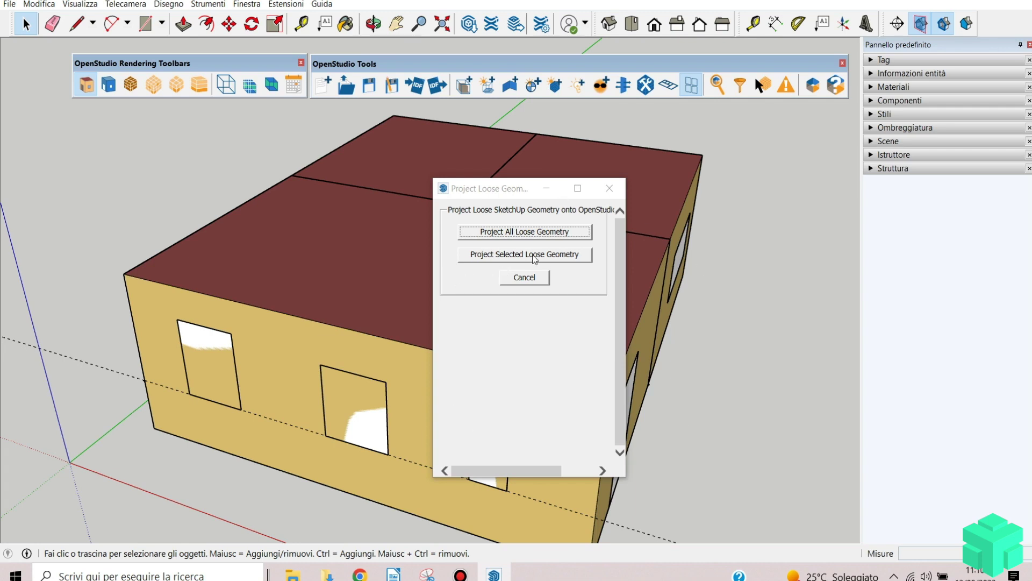
Step: Project the selected loose faces into subsurfaces, confirm the warning, and close the dialog
left_click(516, 255)
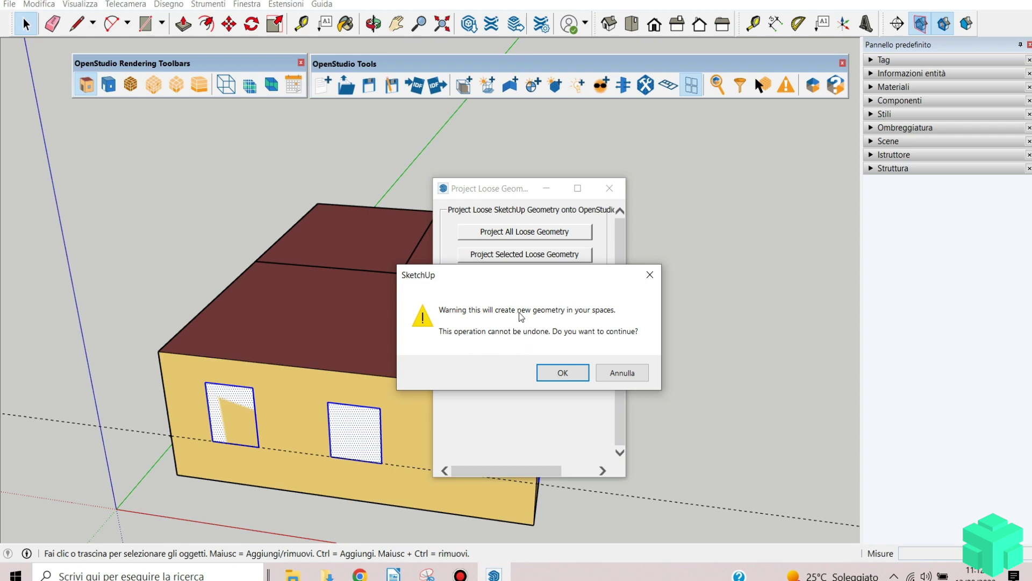
left_click(562, 373)
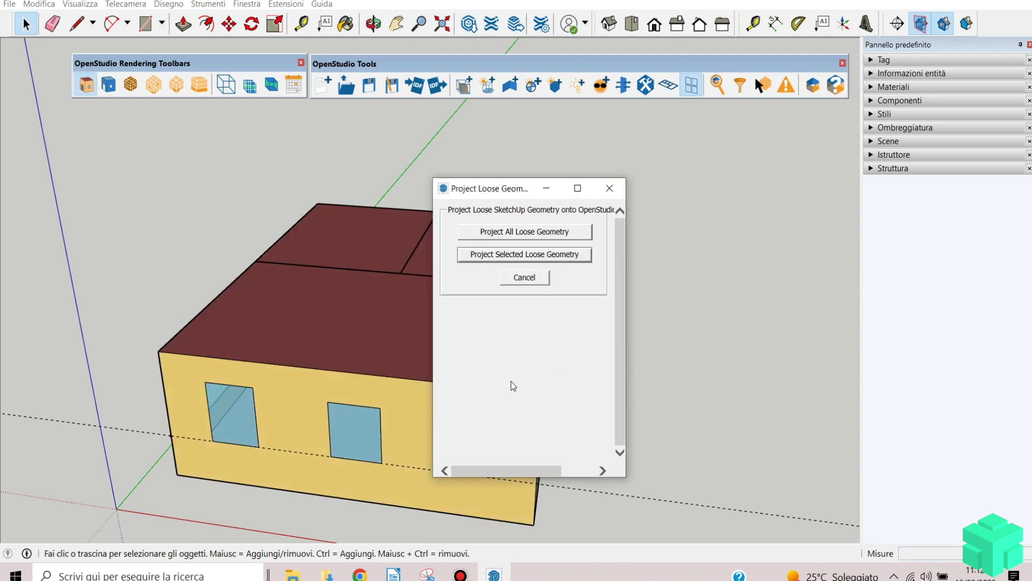
left_click(609, 189)
Step: Orbit from the front to a high corner view to inspect the new windows and door
middle_click_drag(468, 371, 392, 295)
key("space")
scroll(385, 316, "up", 4)
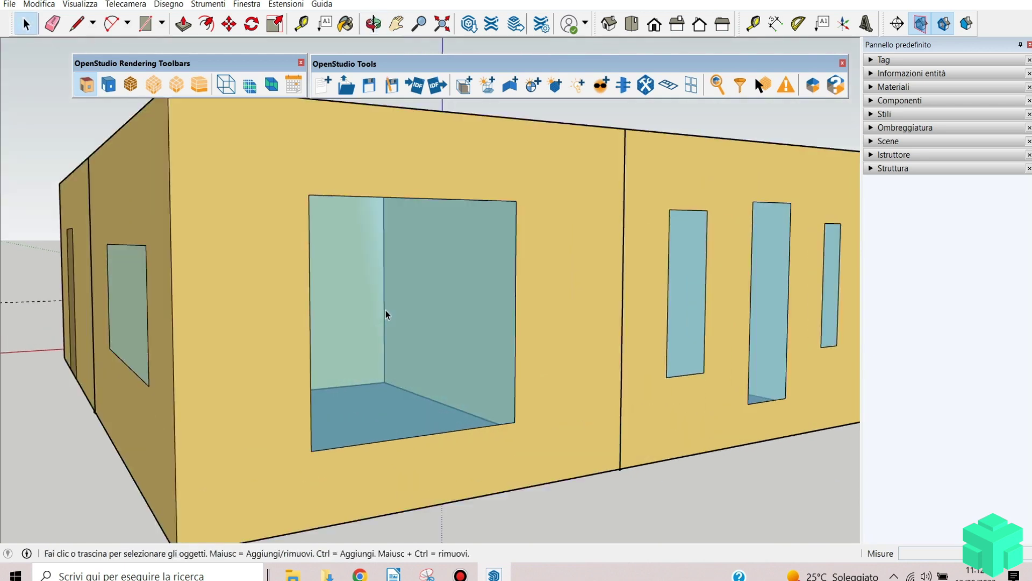
scroll(355, 328, "down", 3)
middle_click_drag(323, 344, 447, 402)
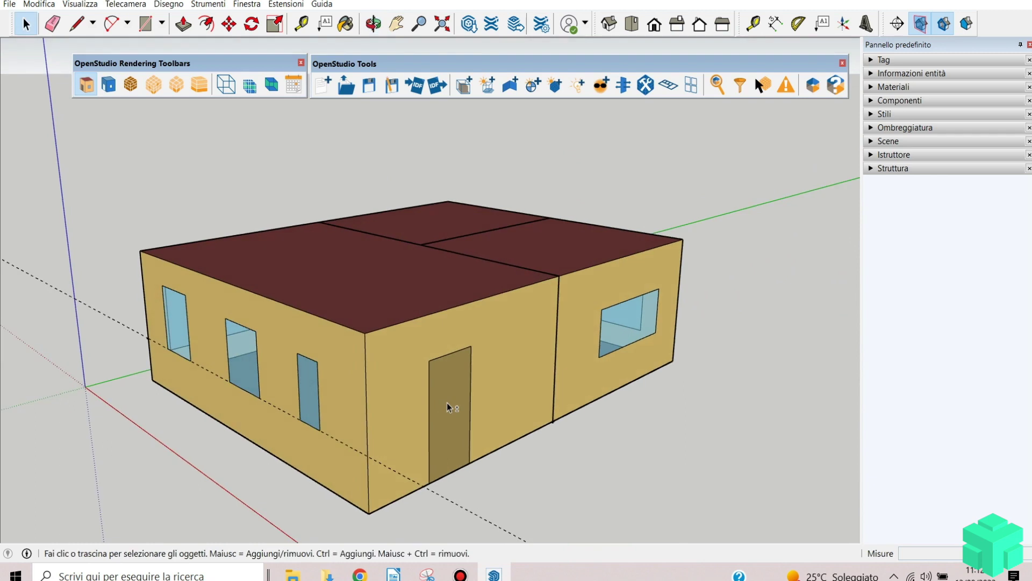
scroll(379, 319, "up", 4)
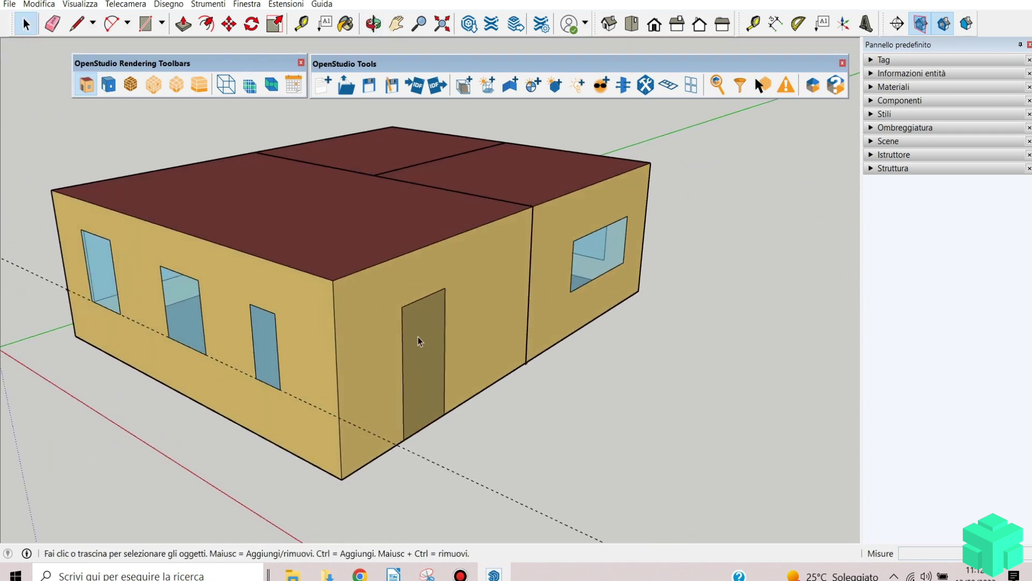
left_click(418, 337)
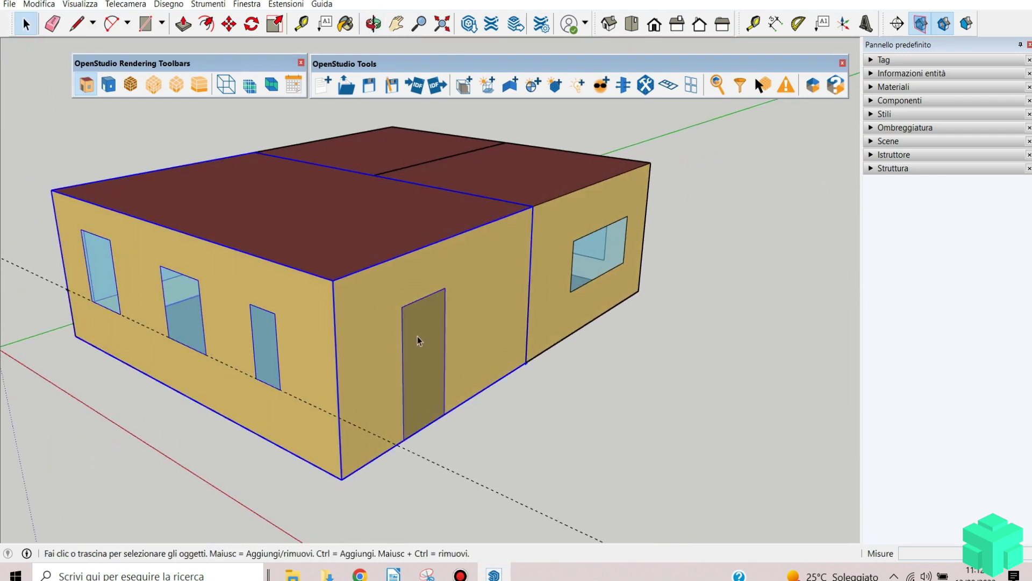
left_click(533, 448)
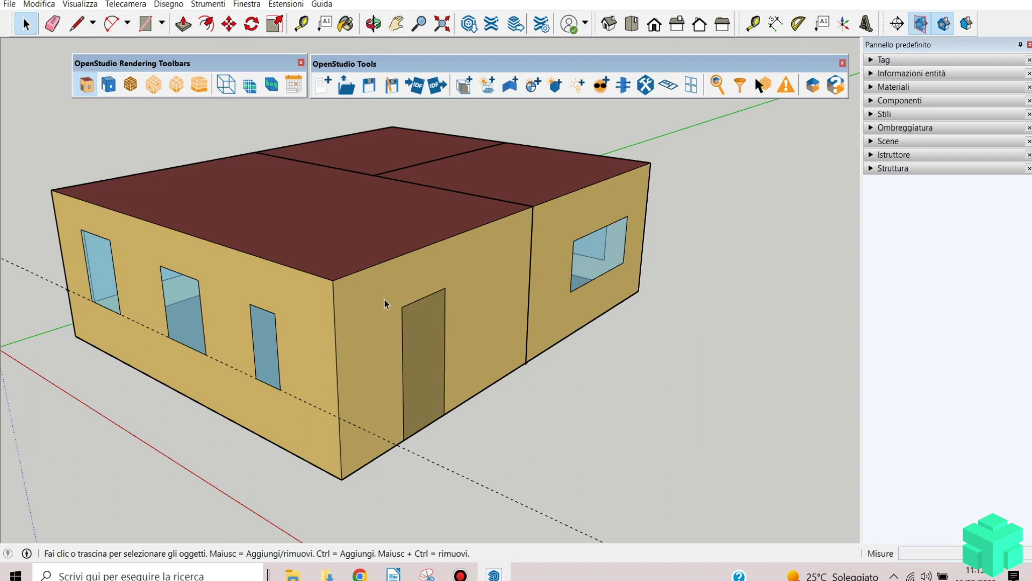
middle_click_drag(360, 226, 456, 320)
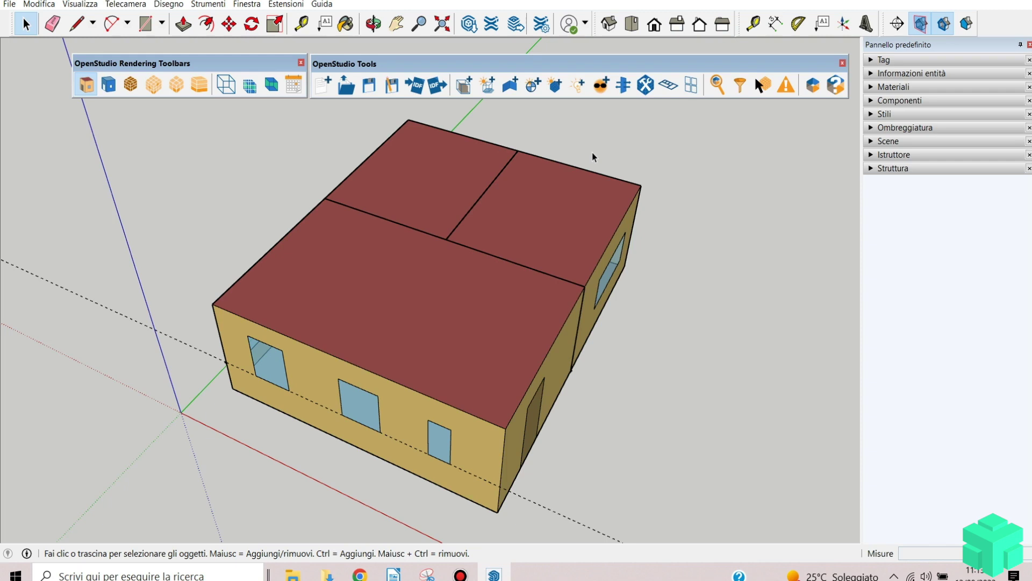
Step: Place a horizontal section plane on the roof to cut the building open
left_click(901, 28)
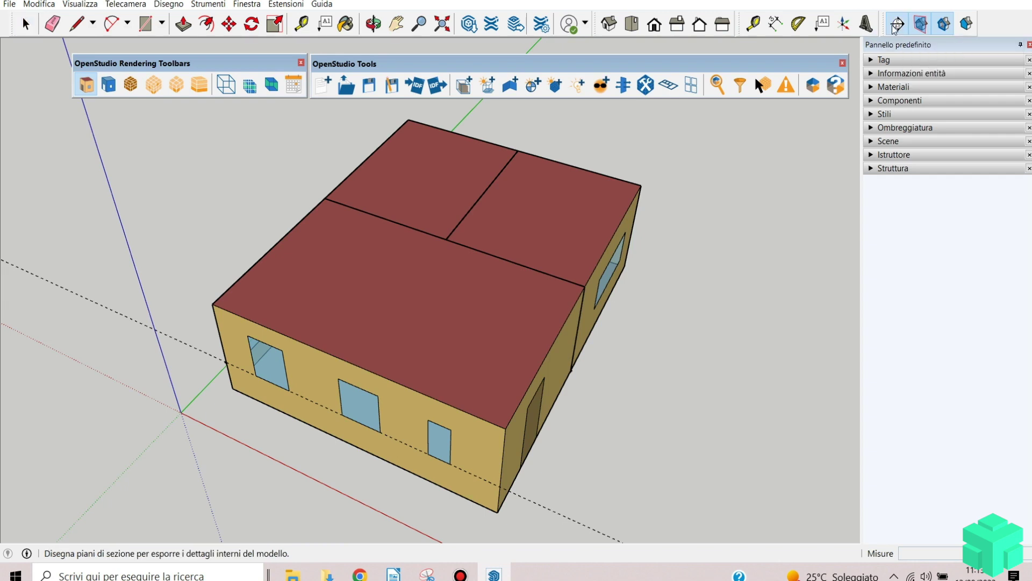
left_click(449, 243)
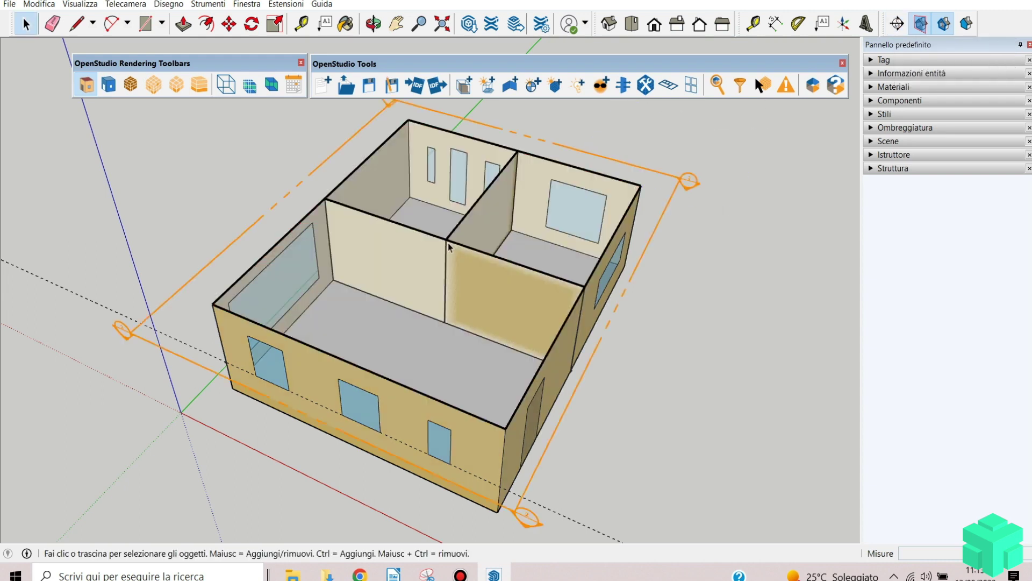
middle_click_drag(682, 276, 640, 289)
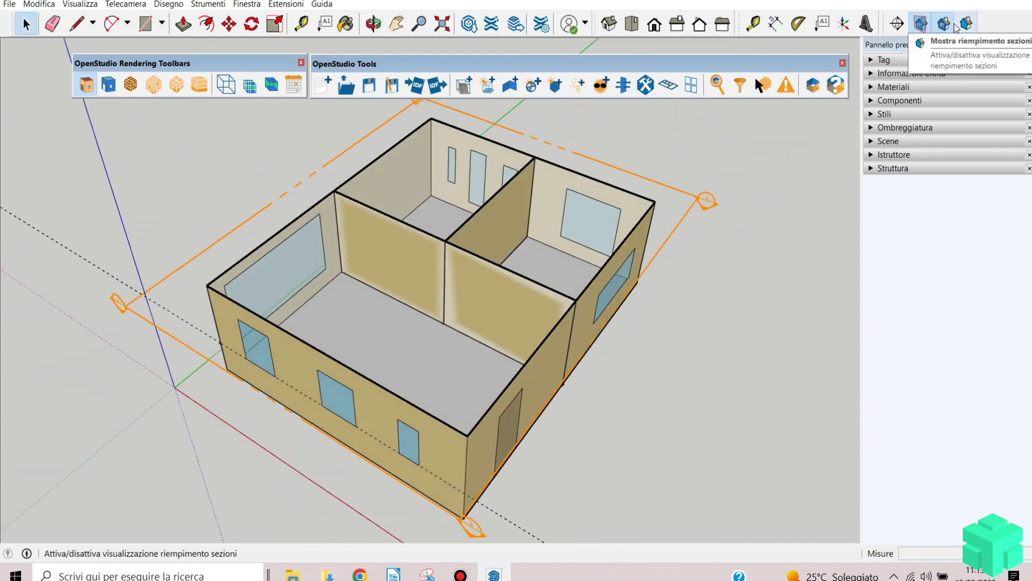
Step: Toggle the section plane outlines and the section cut display off and back on
left_click(920, 24)
left_click(922, 32)
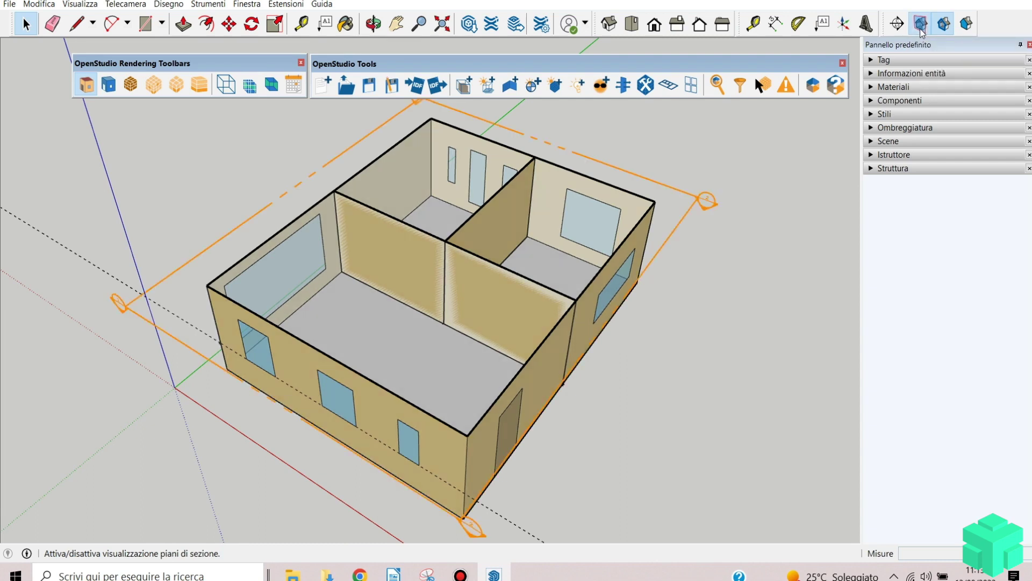
left_click(922, 31)
left_click(922, 31)
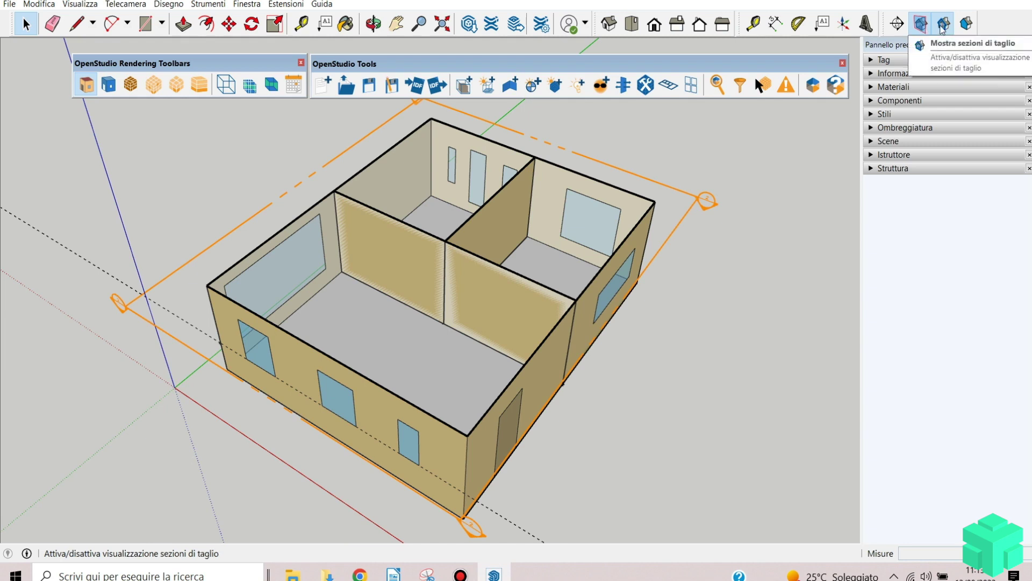
left_click(942, 29)
left_click(943, 30)
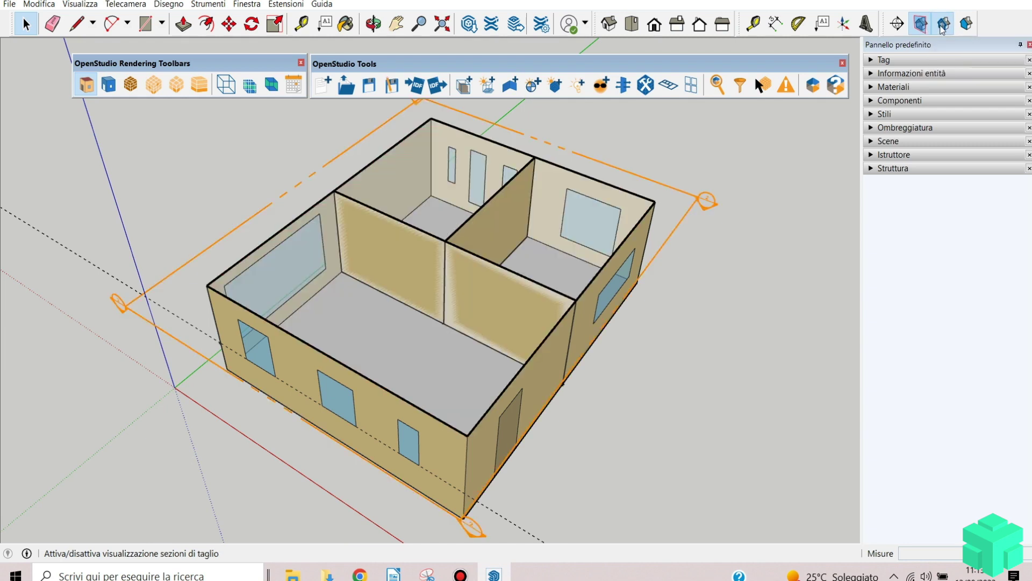
left_click(942, 30)
left_click(942, 30)
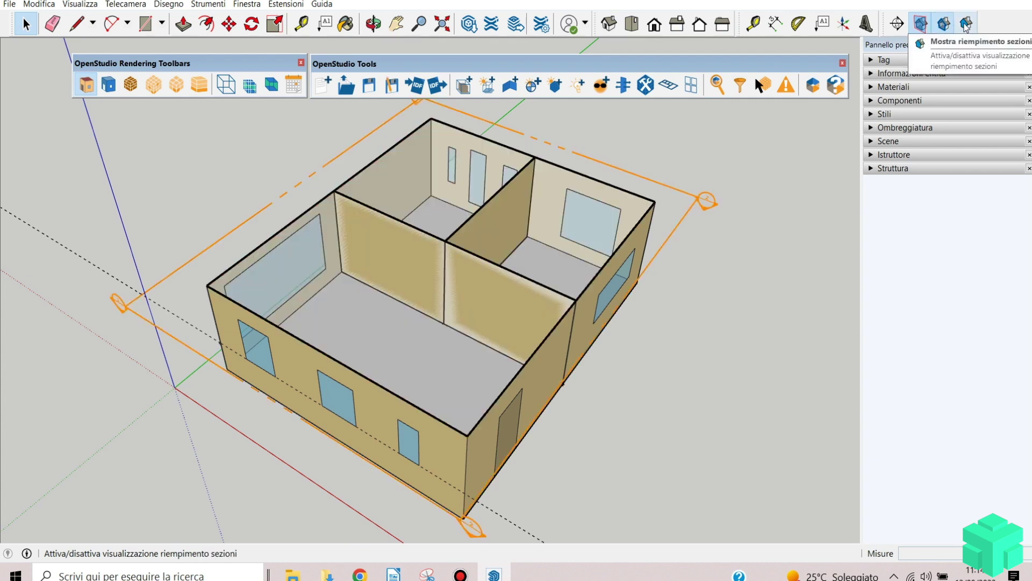
Step: Try the Section Fill display, switching the black cut fill on and off
left_click(966, 25)
left_click(966, 24)
left_click(966, 24)
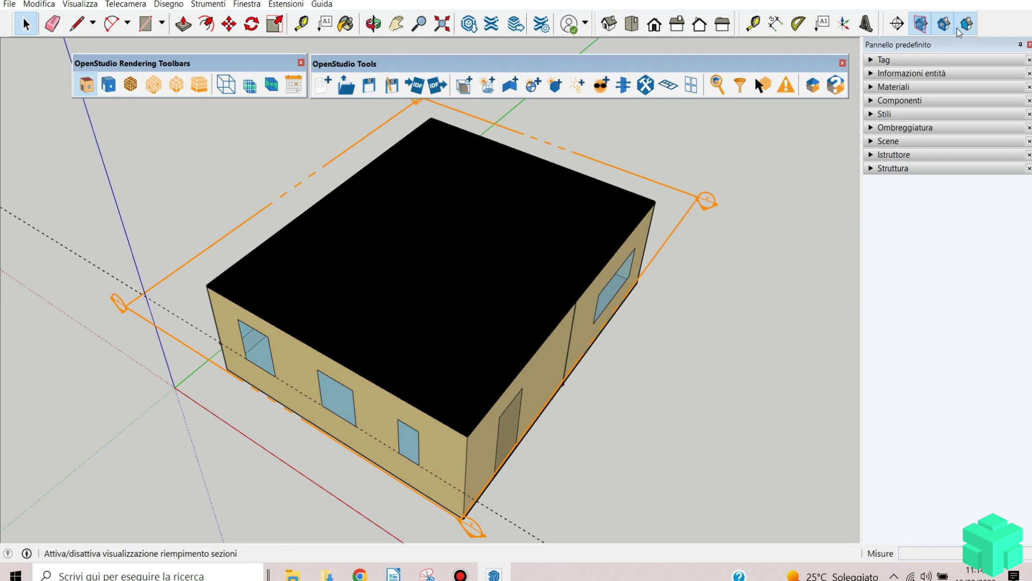
left_click(958, 28)
Step: Enter the large front space for editing and look down into it
mouse_move(398, 283)
middle_mouse_down()
mouse_move(456, 362)
mouse_move(493, 286)
mouse_move(460, 288)
mouse_move(400, 325)
mouse_move(427, 302)
mouse_move(435, 201)
middle_mouse_up()
scroll(493, 285, "up", 5)
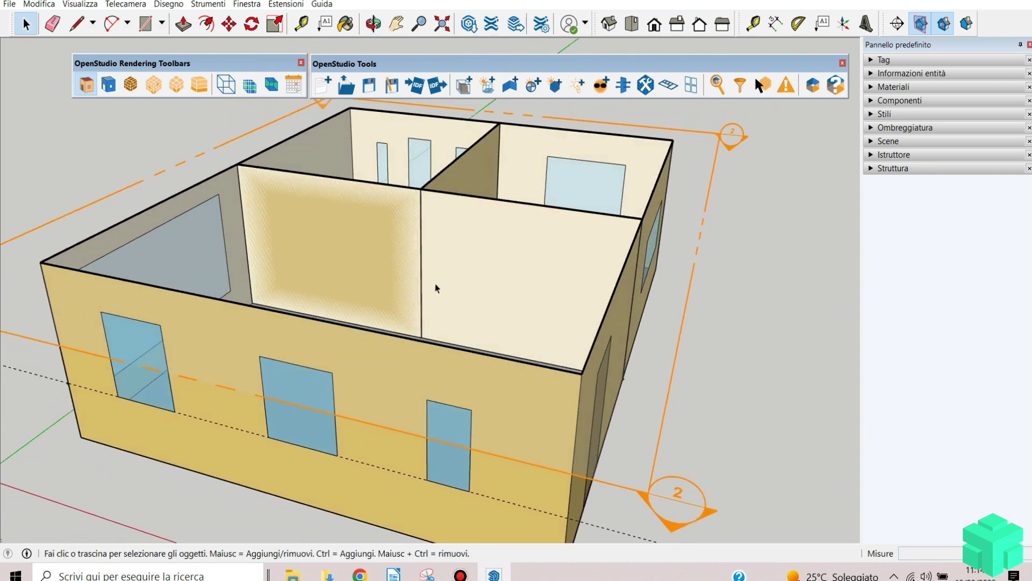
left_click(382, 403)
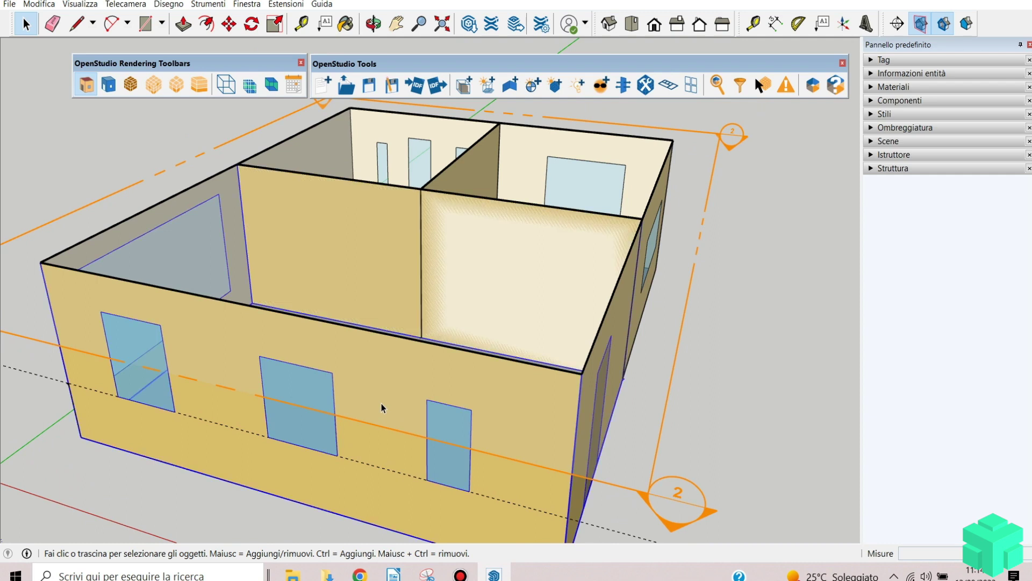
triple_click(365, 473)
mouse_move(376, 322)
middle_mouse_down()
mouse_move(432, 412)
mouse_move(438, 461)
mouse_move(364, 352)
middle_mouse_up()
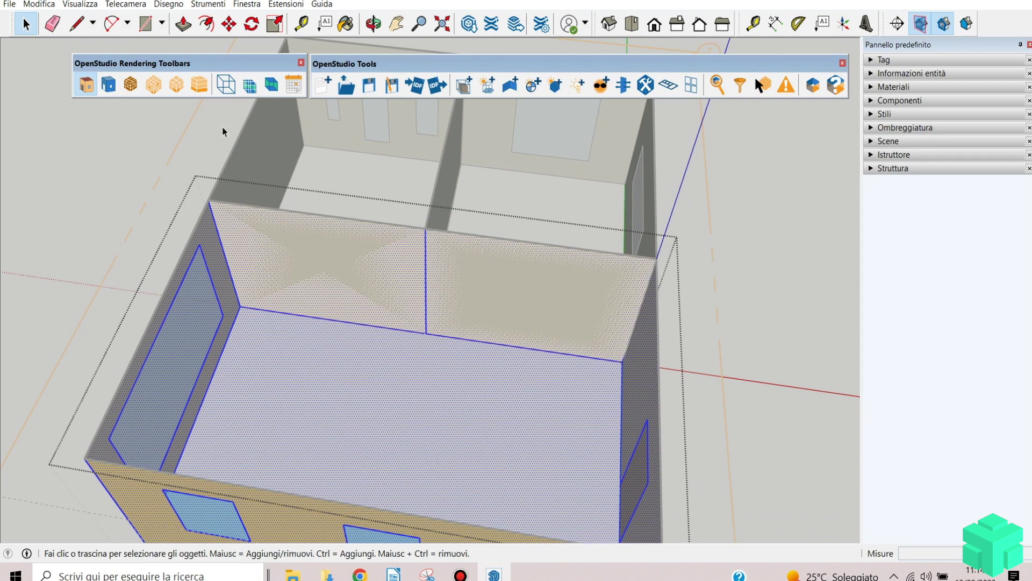
Step: Draw two door-sized rectangles on the large space's interior walls
left_click(142, 26)
scroll(488, 301, "up", 3)
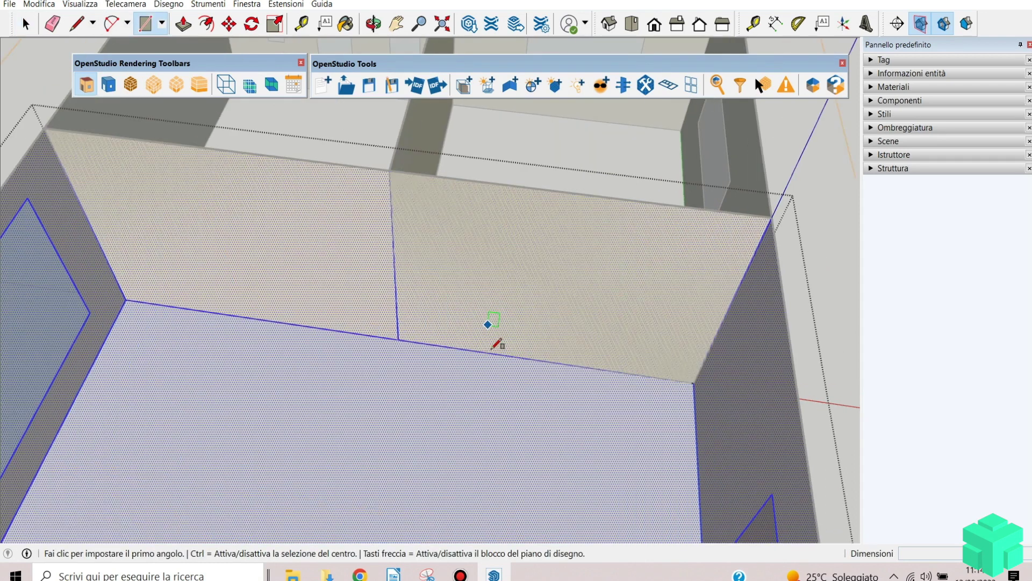
left_click(494, 352)
left_click(579, 253)
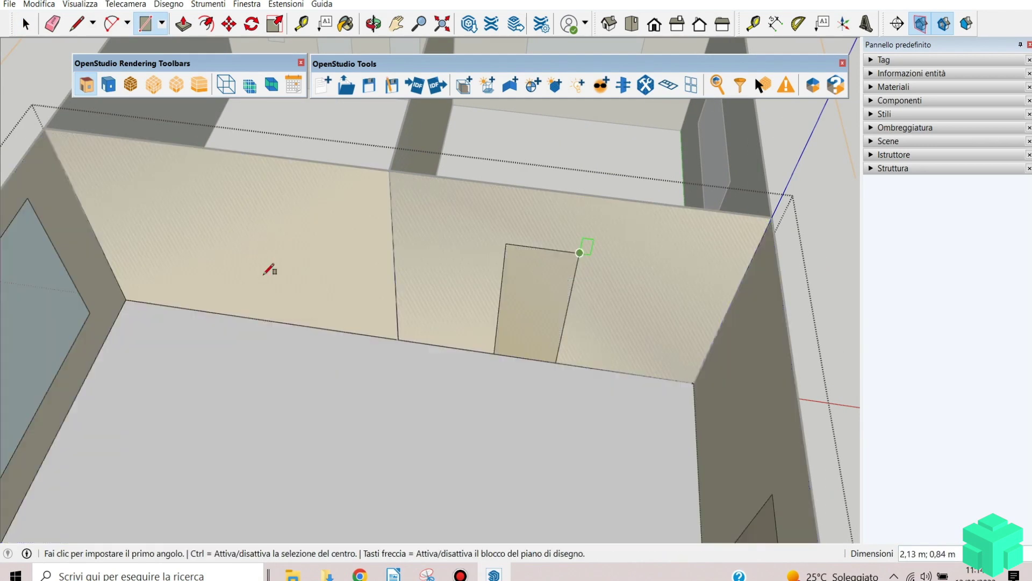
left_click(227, 314)
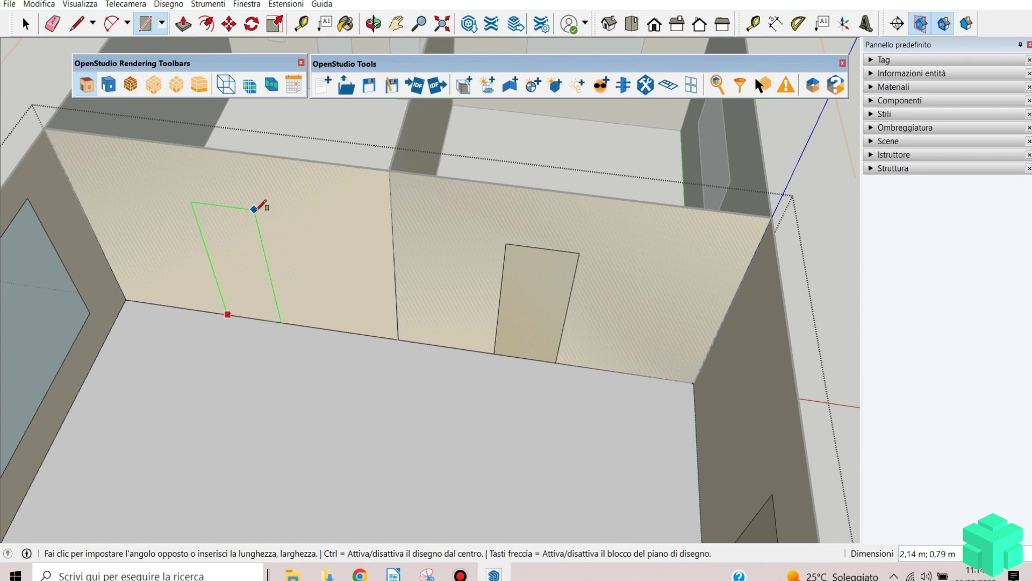
left_click(256, 210)
Step: Return to Select, orbit around the building, and leave the room's editing
middle_click_drag(749, 203, 369, 220)
scroll(369, 219, "down", 6)
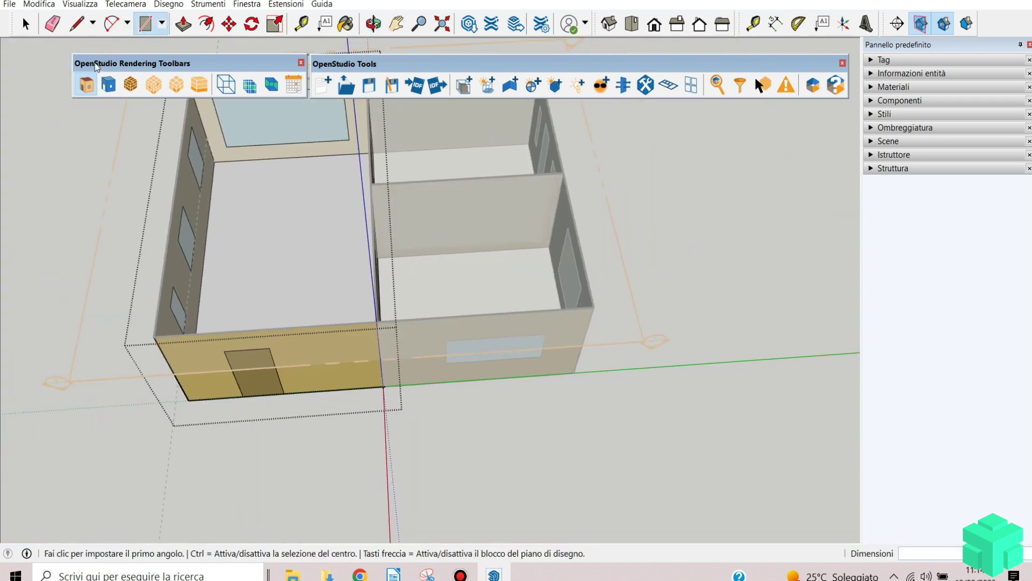
left_click(22, 34)
middle_click_drag(410, 437, 610, 366)
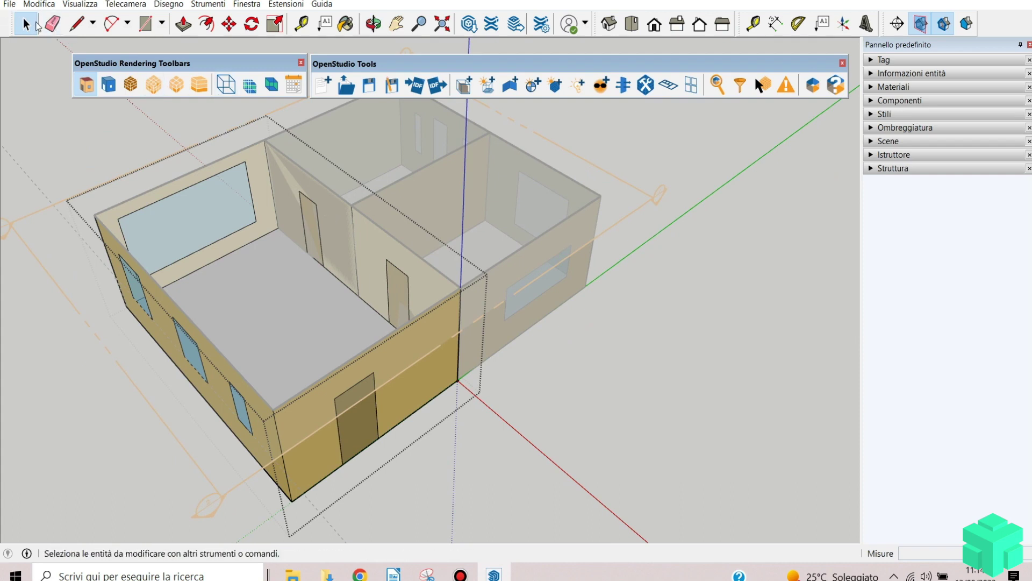
left_click(630, 405)
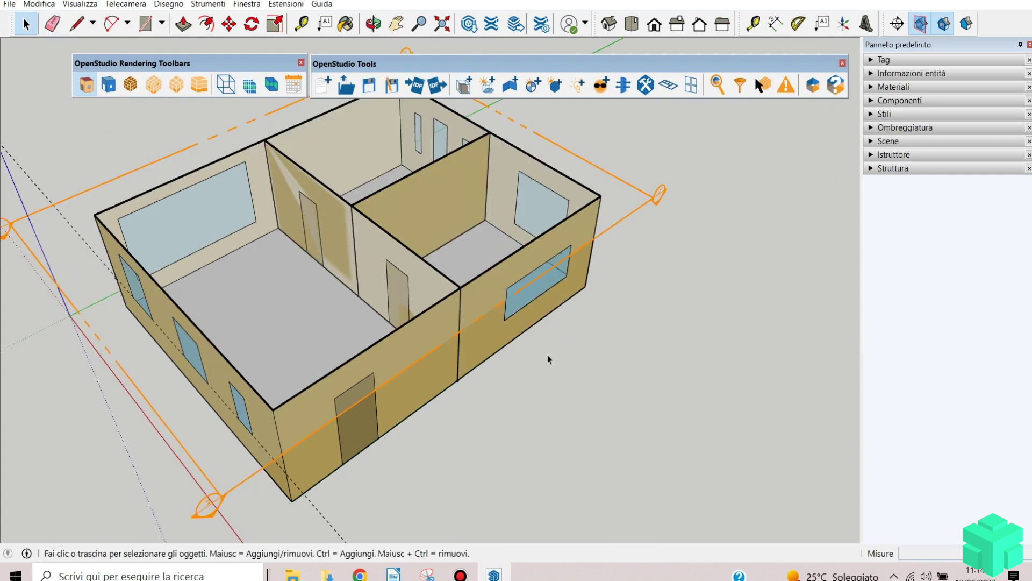
Step: Open the right-hand room for editing and zoom in toward it
double_click(492, 348)
middle_click_drag(491, 347, 453, 237)
scroll(491, 204, "up", 3)
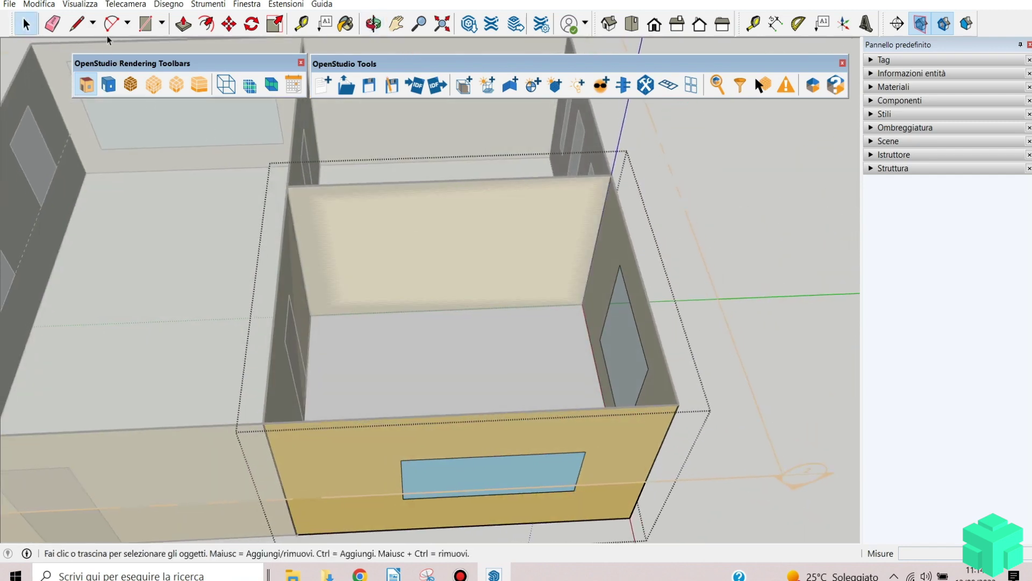
Step: Draw a door-sized rectangle on the right-hand room's back wall
left_click(145, 23)
left_click(437, 309)
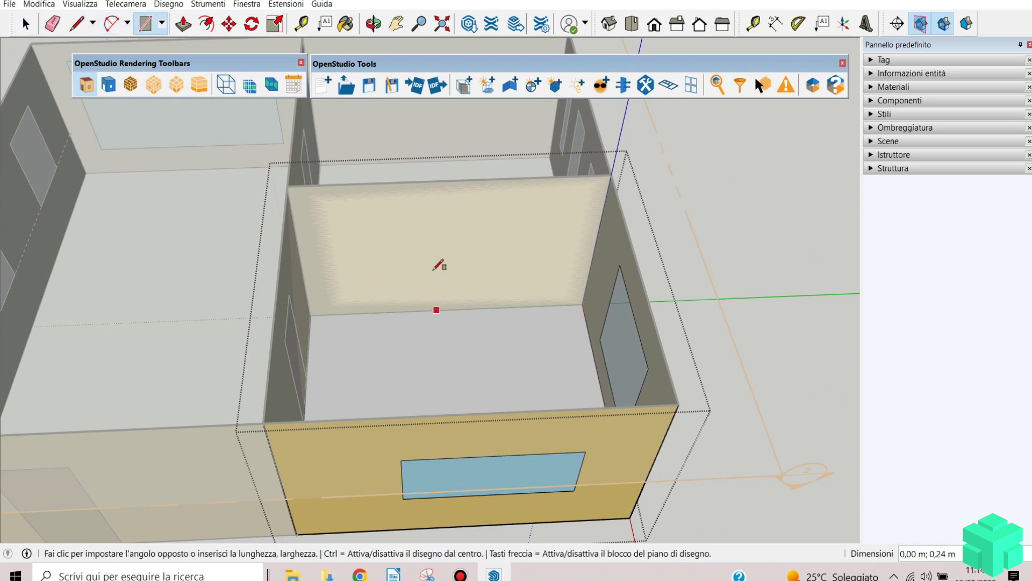
left_click(491, 214)
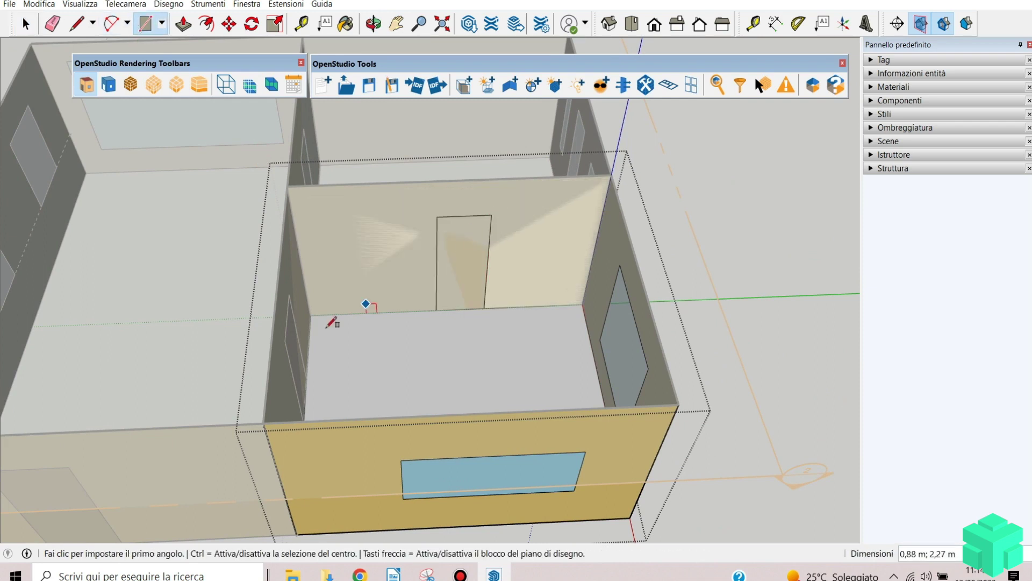
Step: Return to Select and orbit out to view both rooms from above
left_click(25, 24)
scroll(394, 384, "down", 5)
middle_click_drag(692, 258, 345, 407)
scroll(347, 271, "down", 4)
middle_click_drag(354, 343, 423, 309)
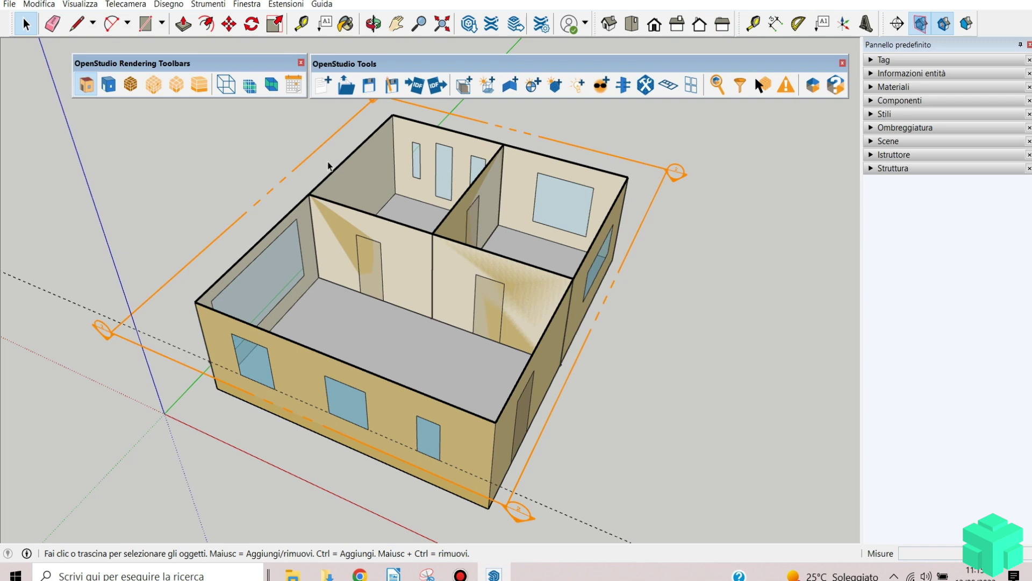
Step: Compare boundary-condition and surface-type rendering, ending on boundary condition, viewed from above
left_click(109, 84)
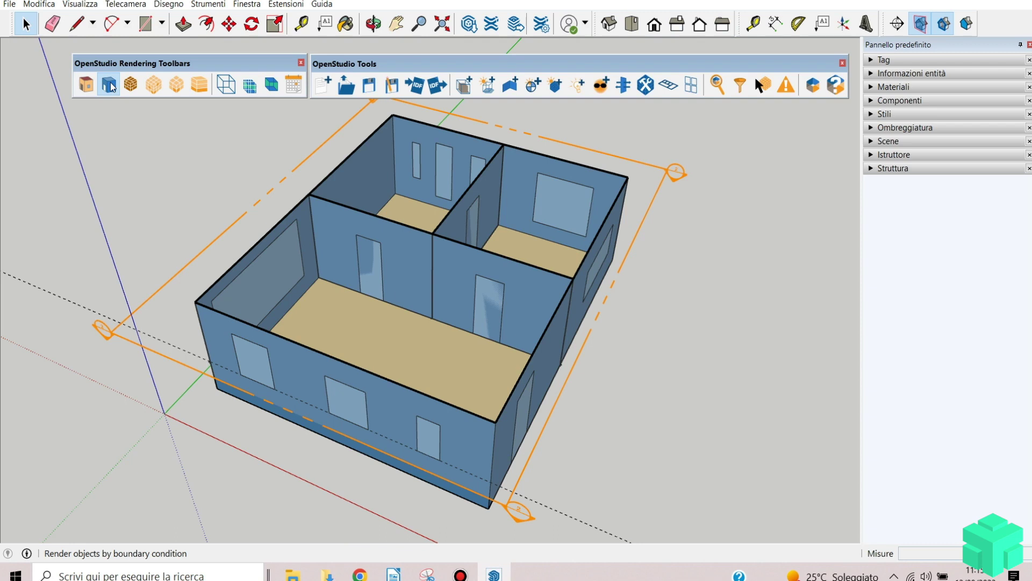
left_click(86, 87)
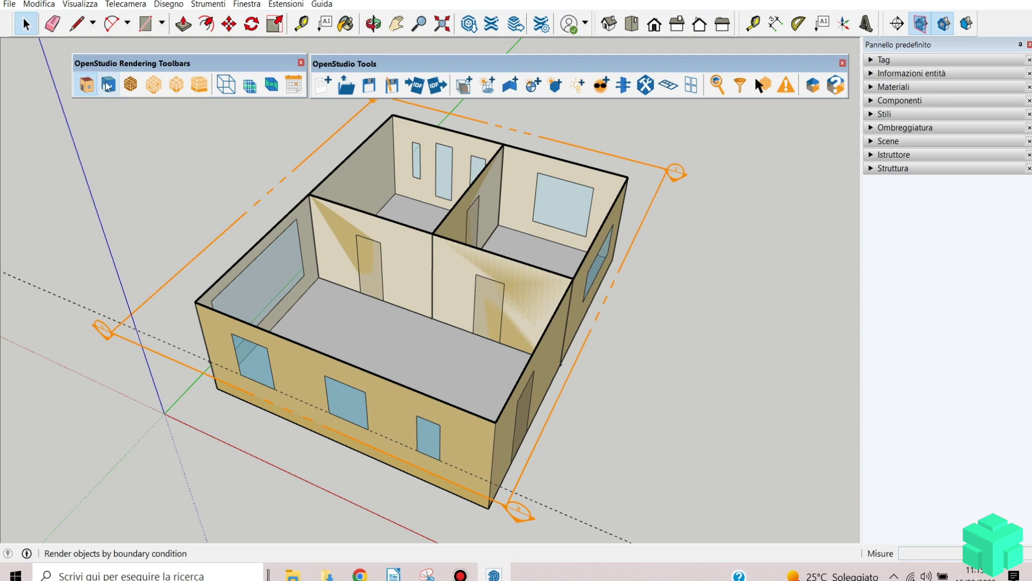
left_click(107, 86)
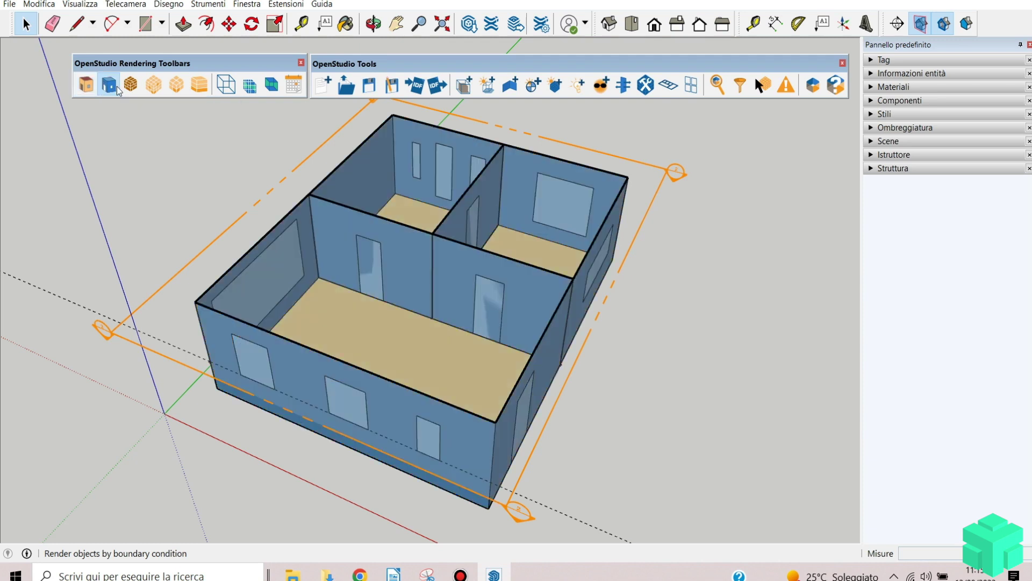
middle_click_drag(417, 293, 485, 256)
middle_click_drag(522, 313, 483, 334)
scroll(483, 334, "up", 3)
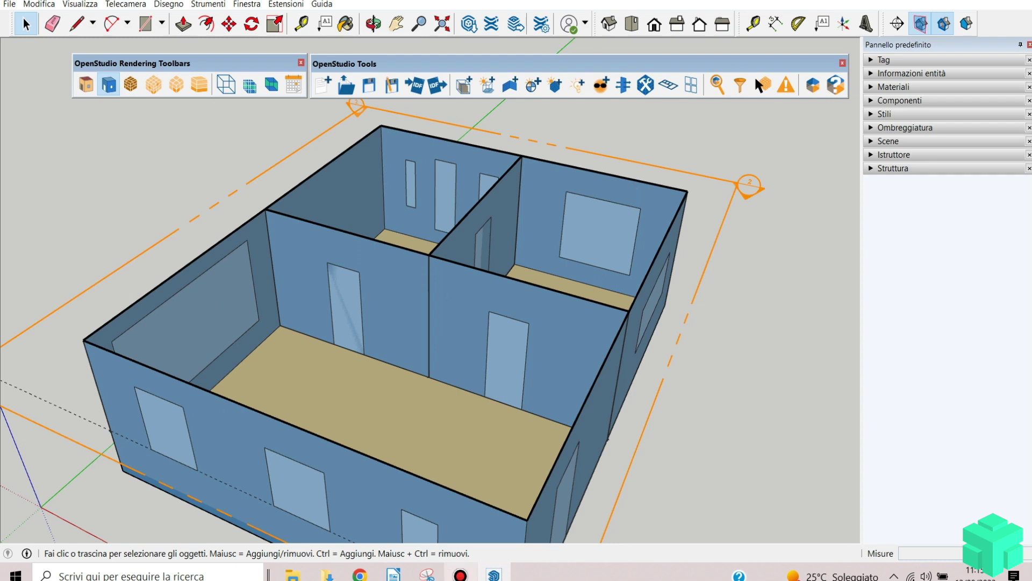
left_click(460, 574)
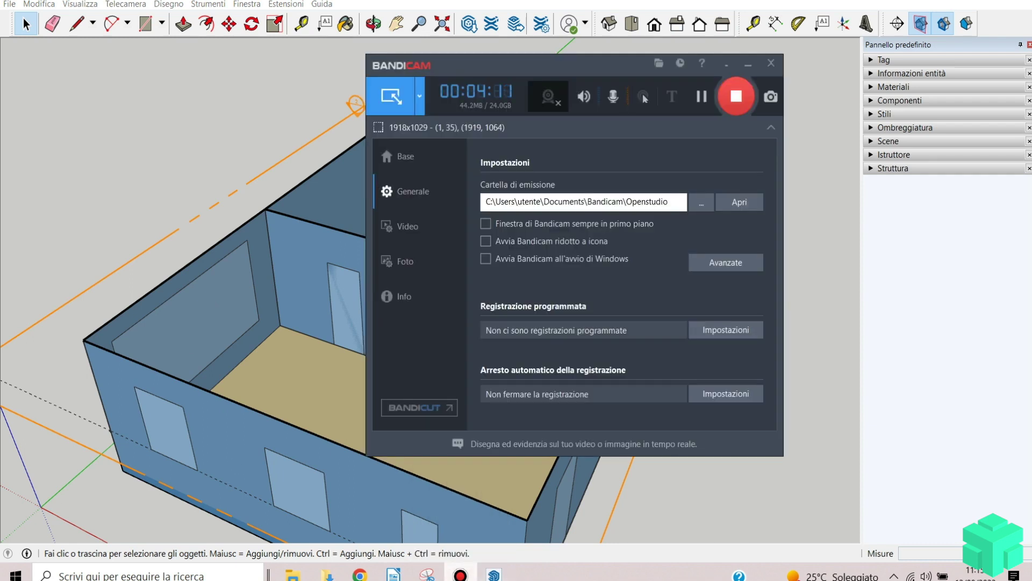
left_click(460, 574)
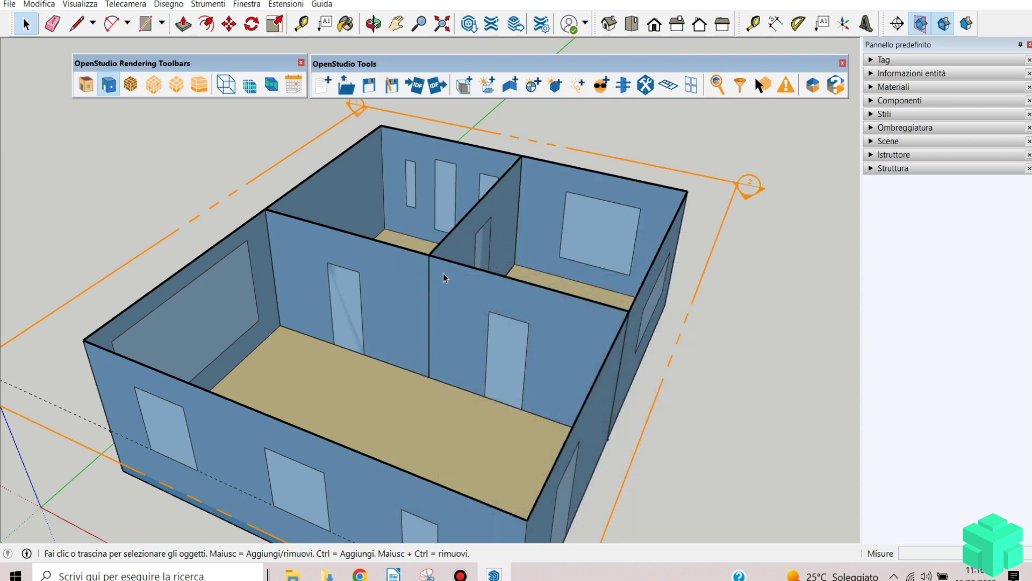
middle_click_drag(396, 283, 453, 317)
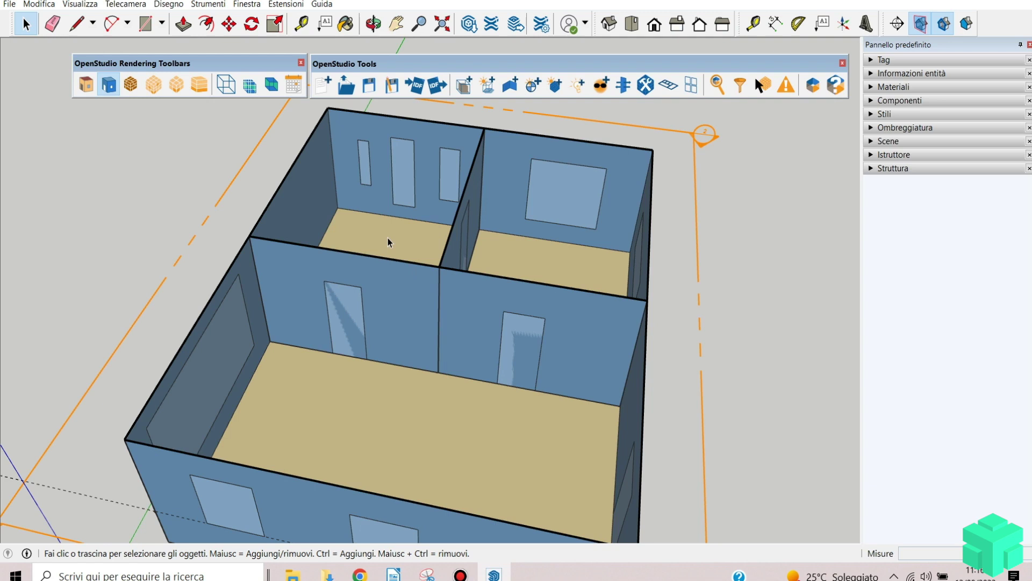
scroll(417, 235, "down", 3)
middle_click_drag(529, 238, 418, 224)
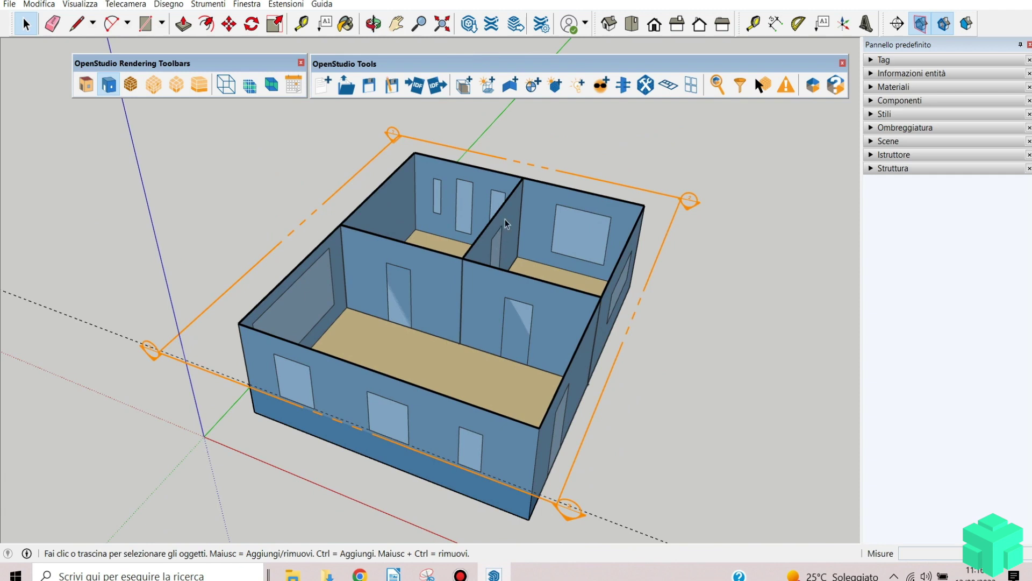
Step: Open the Surface Matching window, enlarge it, and move it off the model
left_click(624, 86)
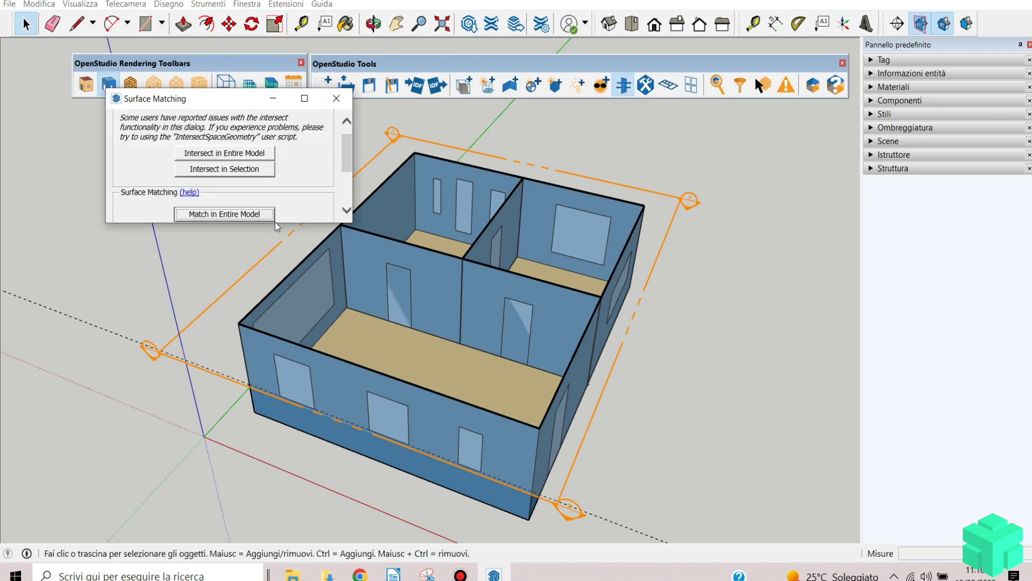
left_click_drag(290, 223, 306, 326)
left_click_drag(237, 101, 721, 235)
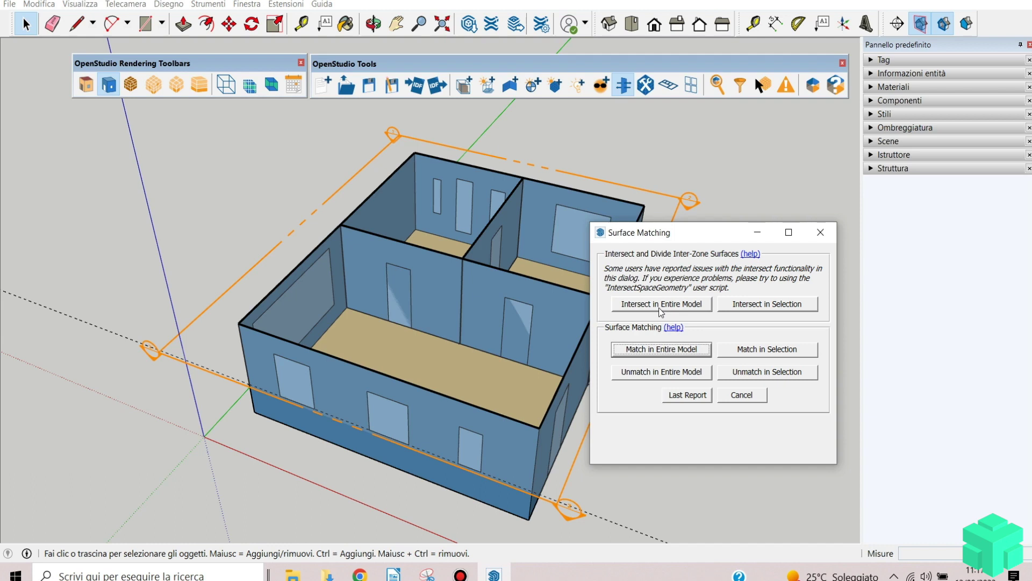
Step: Run Intersect then Match in Entire Model, confirming each, and close the window
left_click(659, 308)
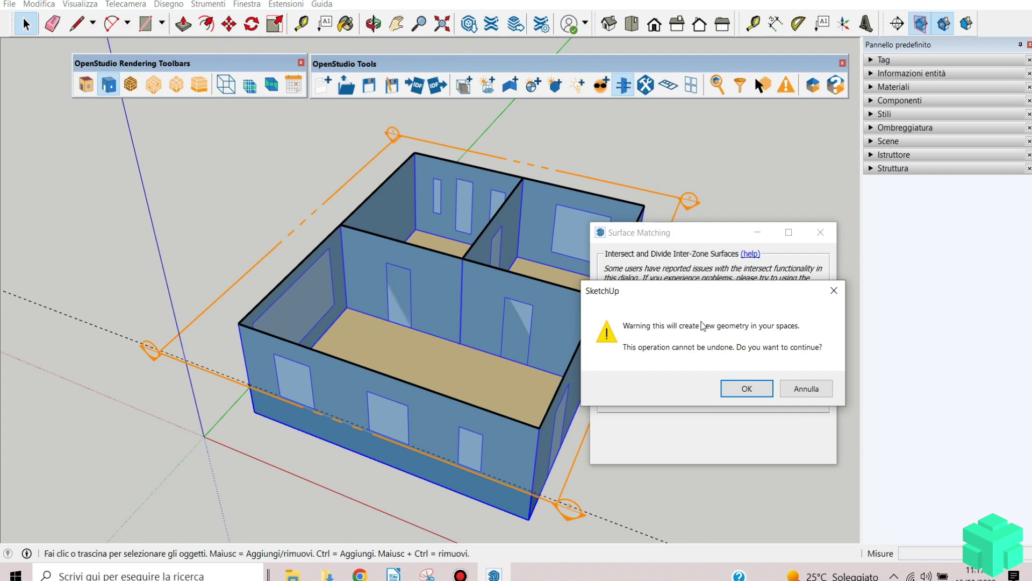
left_click(748, 387)
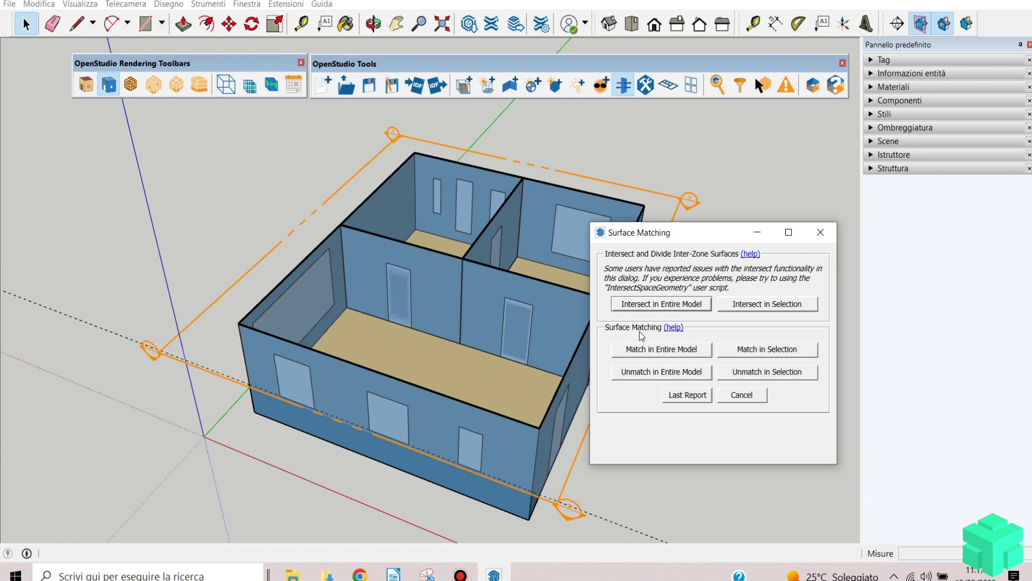
left_click(661, 350)
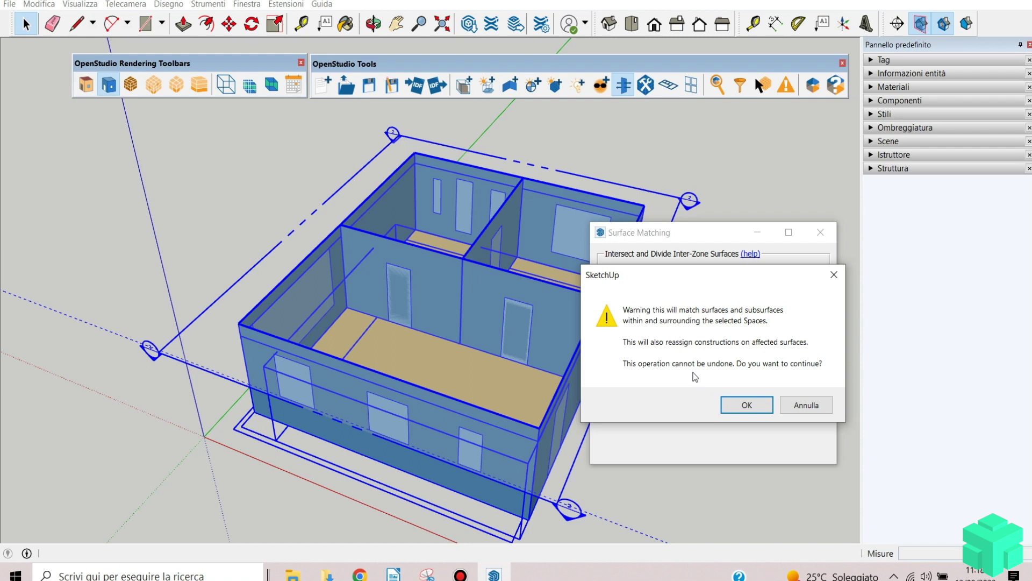
left_click(740, 408)
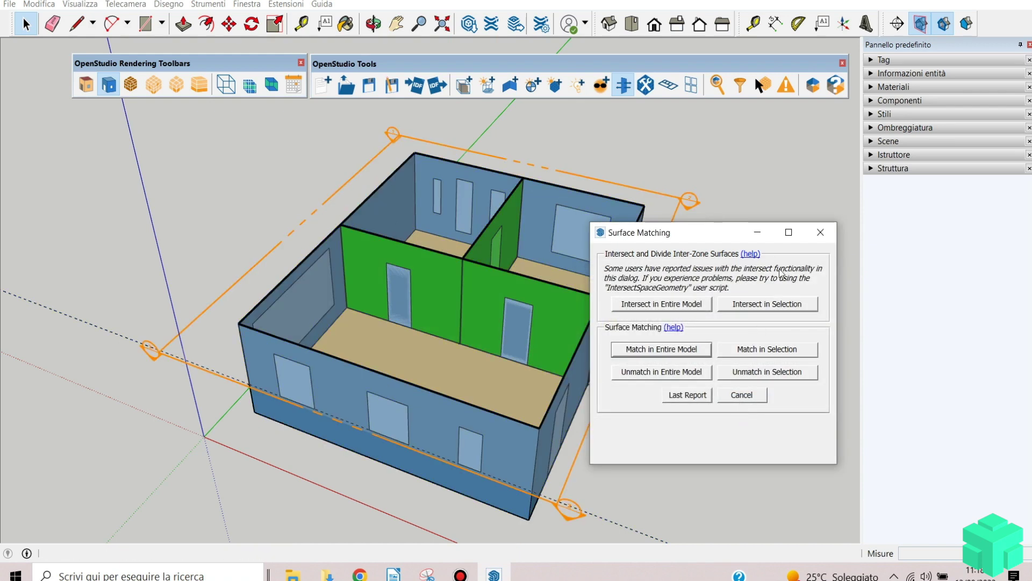
left_click(819, 230)
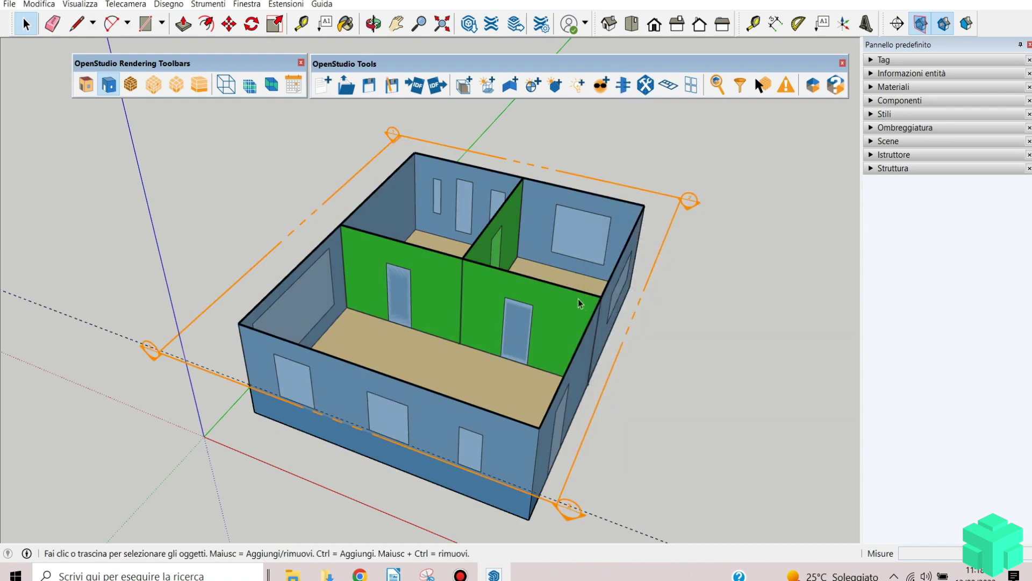
middle_click_drag(512, 289, 492, 299)
middle_click_drag(473, 333, 499, 224)
scroll(500, 225, "up", 3)
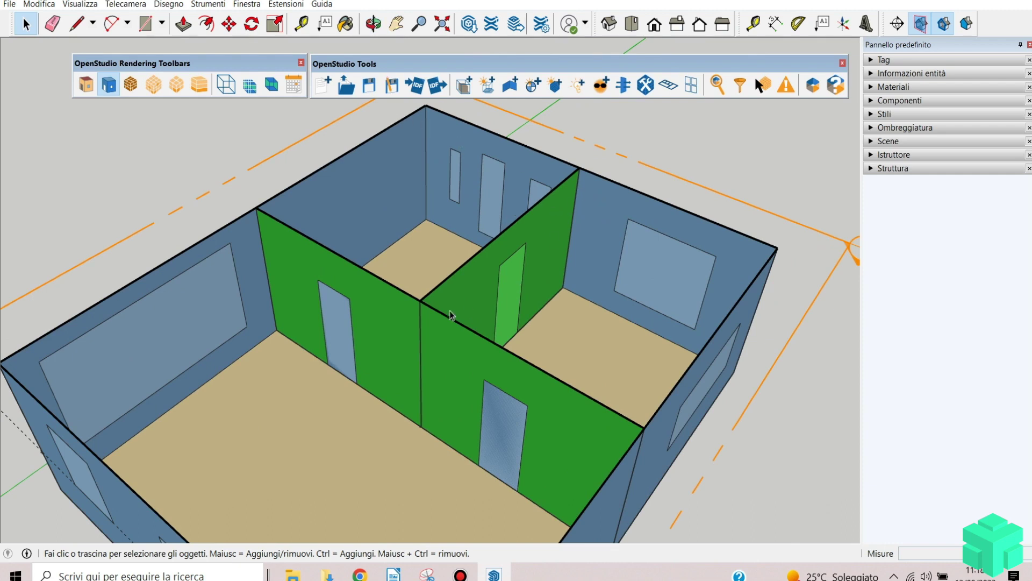
scroll(451, 285, "down", 4)
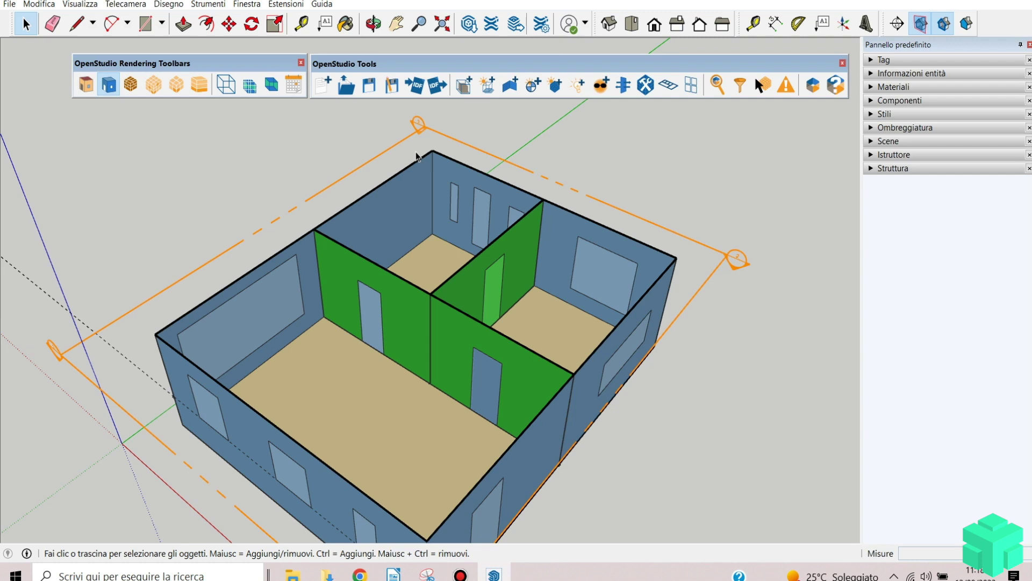
middle_click_drag(487, 398, 488, 365)
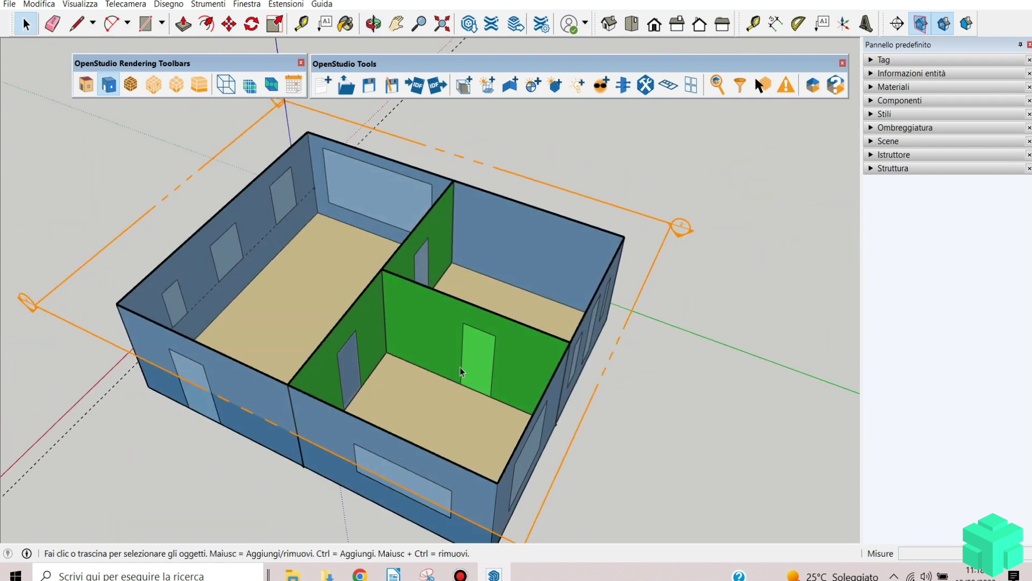
middle_click_drag(399, 352, 644, 325)
middle_click_drag(396, 348, 497, 291)
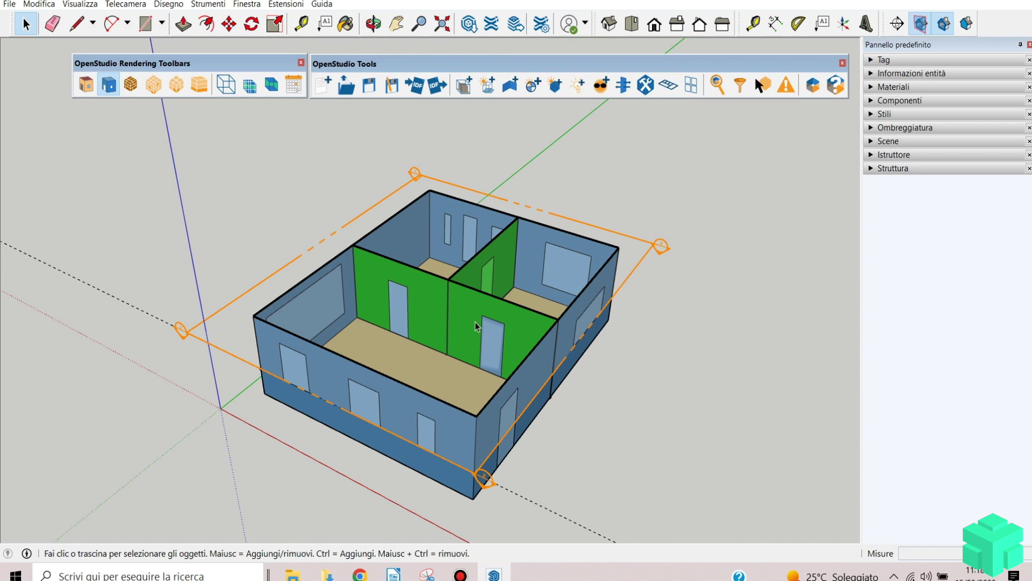
middle_click_drag(475, 322, 489, 255)
scroll(489, 255, "up", 2)
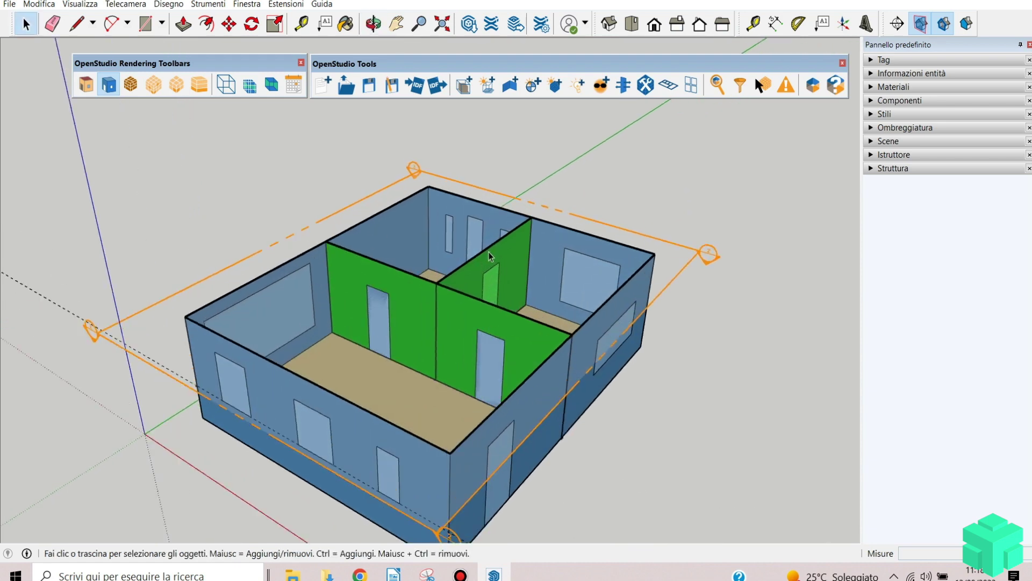
scroll(484, 236, "down", 2)
scroll(474, 231, "down", 1)
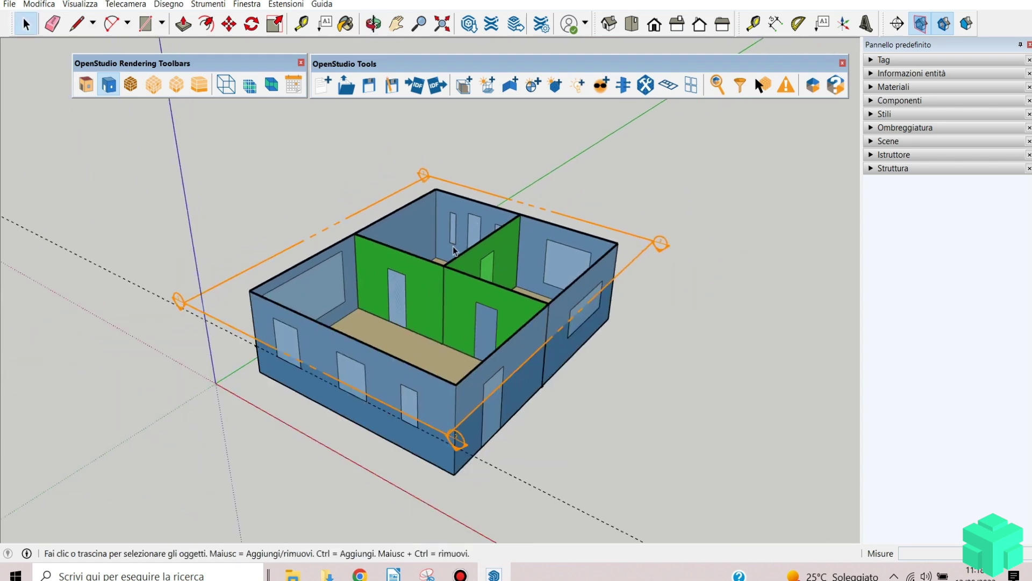
Step: Open the OpenStudio Inspector and size it beside the model
left_click(717, 83)
left_click(718, 85)
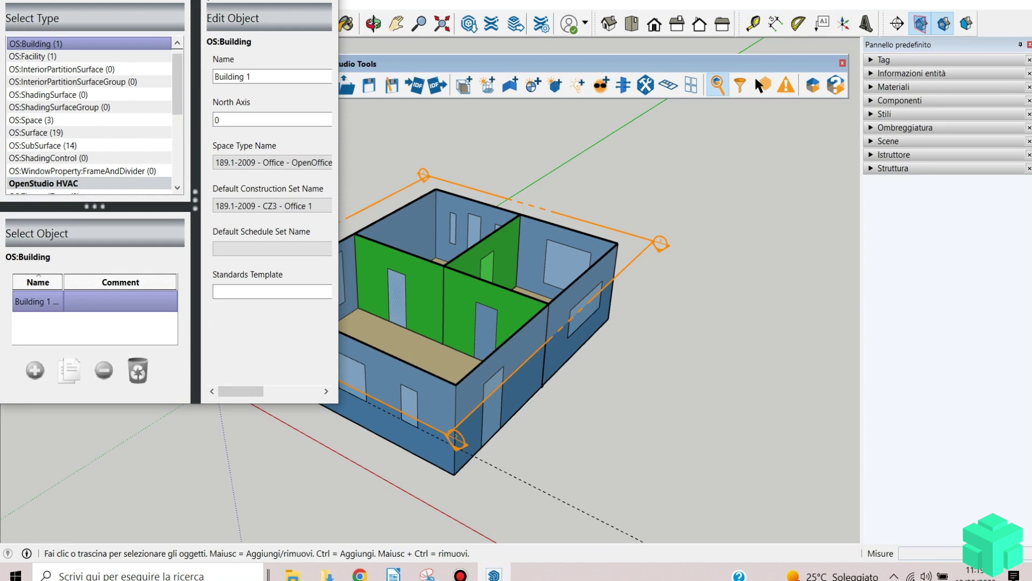
mouse_move(247, 14)
left_mouse_down()
mouse_move(776, 62)
mouse_move(845, 22)
mouse_move(898, 12)
mouse_move(893, 18)
left_mouse_up()
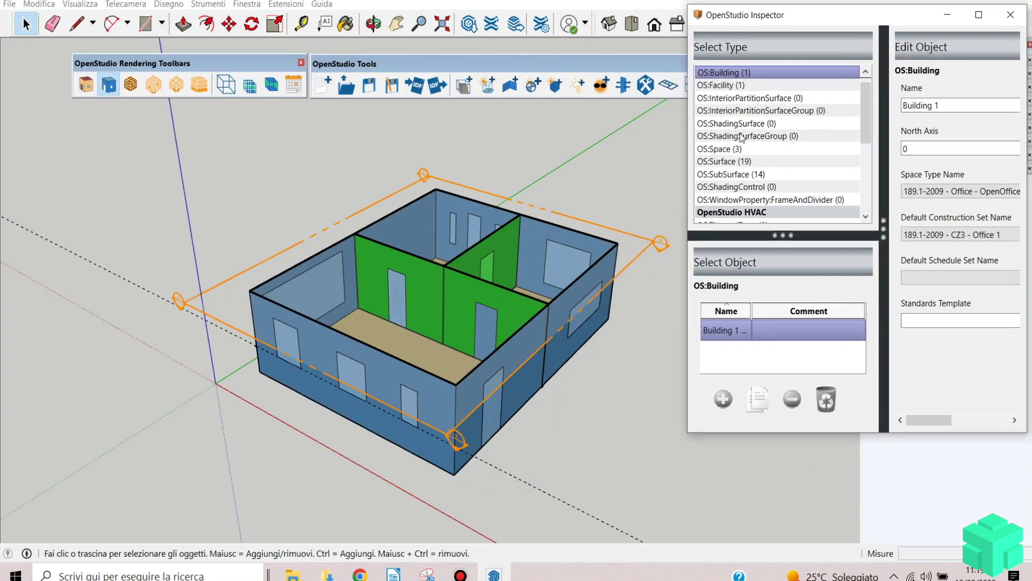
left_click_drag(692, 221, 661, 222)
middle_click_drag(367, 296, 407, 396)
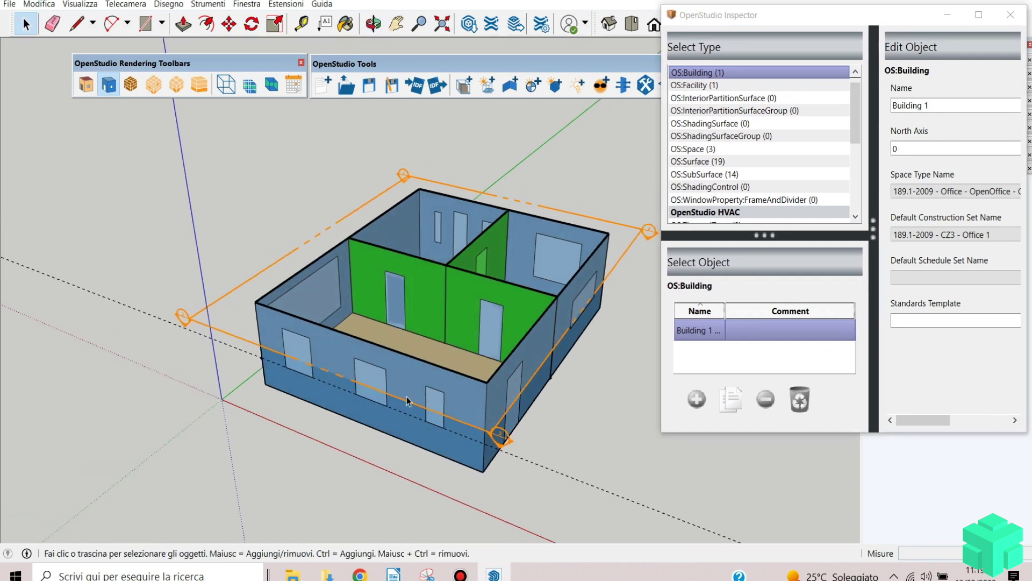
Step: Open the Space 101 group for editing and select its name in the Inspector
left_click(416, 440)
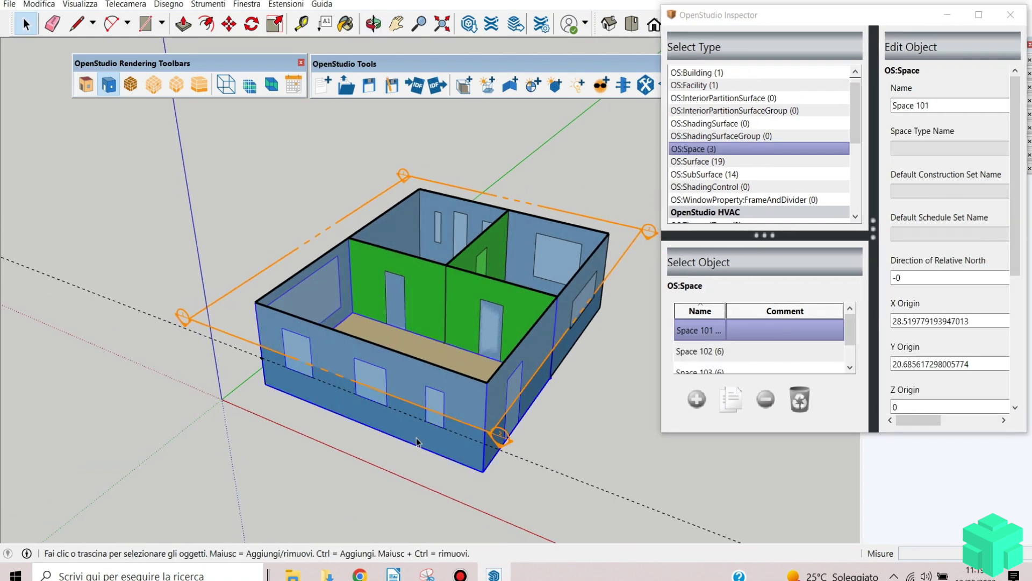
double_click(415, 437)
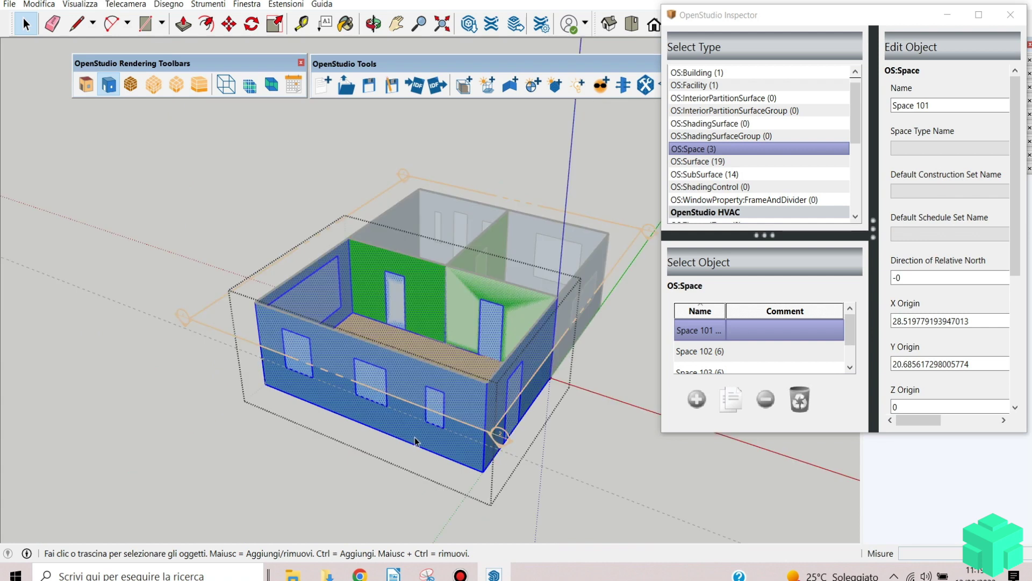
left_click(414, 431)
key("Escape")
key("Escape")
middle_click_drag(414, 430, 392, 418)
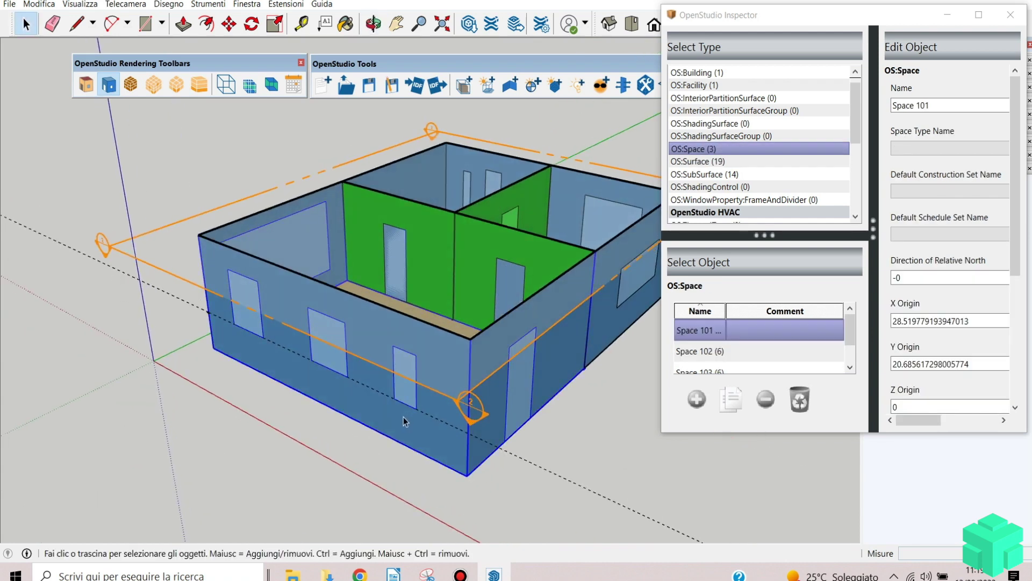
double_click(399, 431)
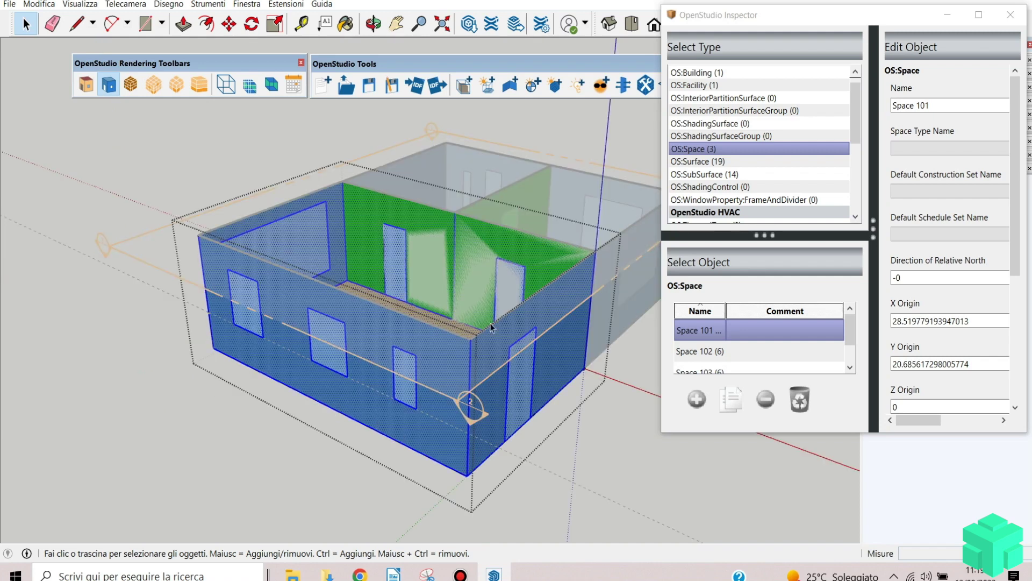
left_click(935, 108)
left_click_drag(935, 105, 891, 104)
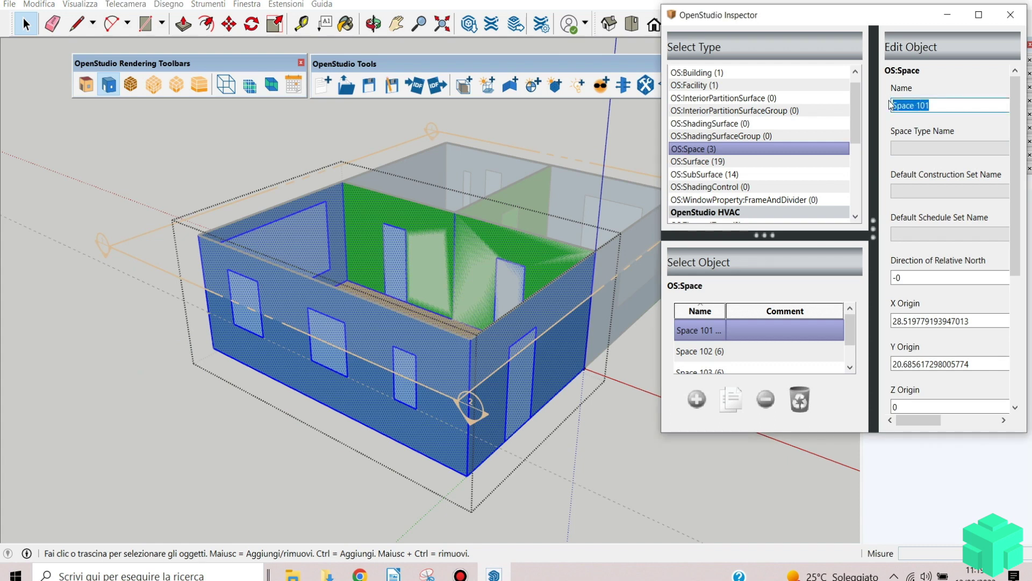
Step: Enter 'laboratorio largo' in the Name field, fixing typos, then enlarge the Inspector
type("aual l")
key("BackSpace")
key("BackSpace")
key("BackSpace")
key("BackSpace")
key("BackSpace")
key("BackSpace")
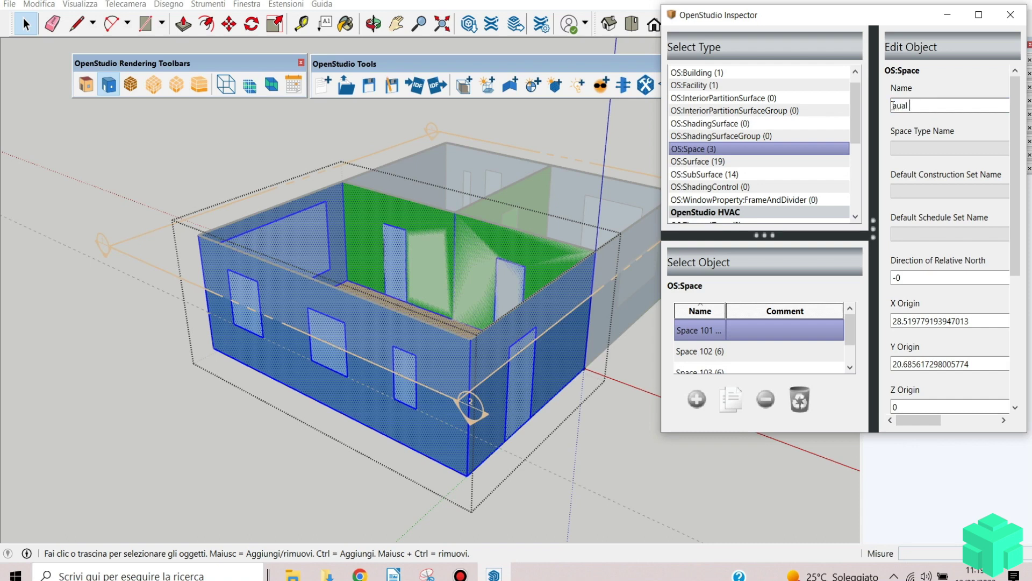
type("laboratorio largo")
key("Return")
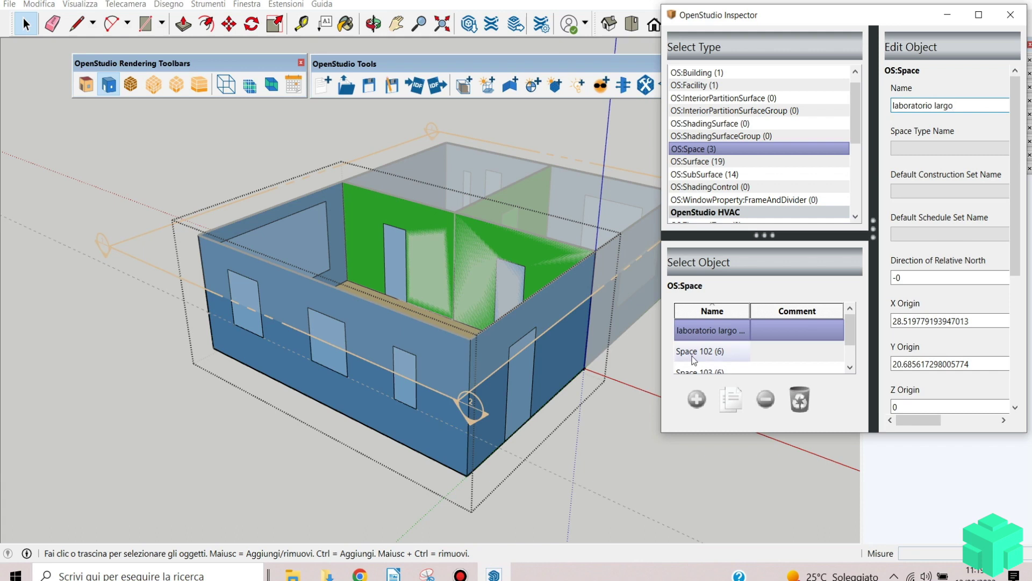
double_click(759, 432)
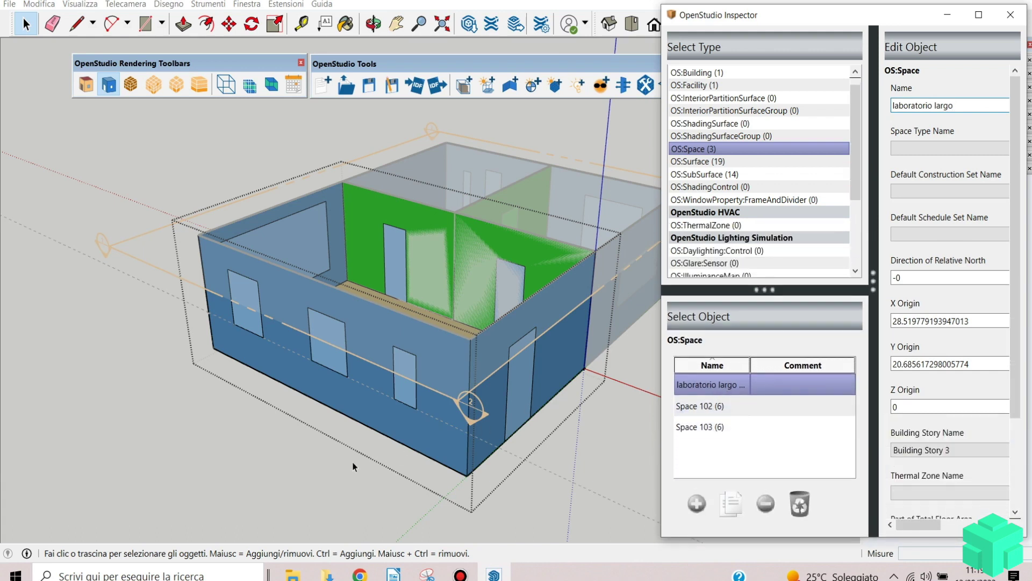
middle_click_drag(367, 434, 445, 355)
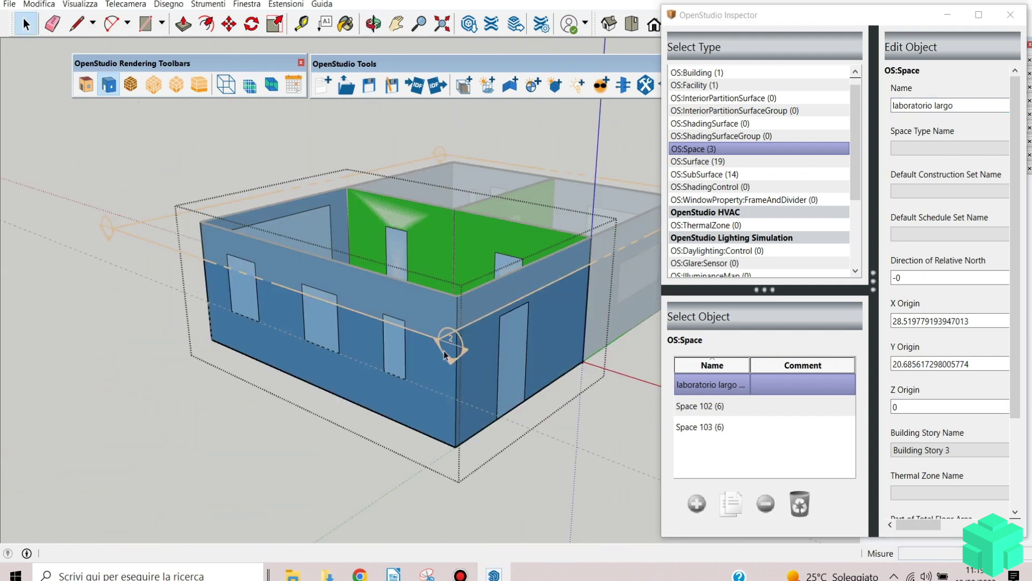
Step: Select the left front wall, Surface 3, and widen the Inspector's properties panel
left_click(540, 345)
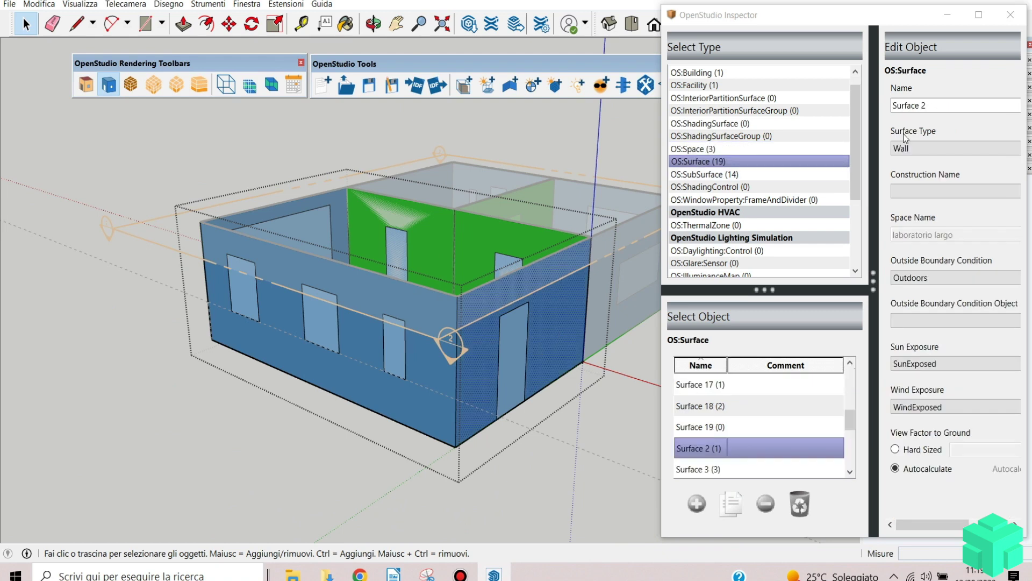
left_click(933, 105)
left_click(434, 378)
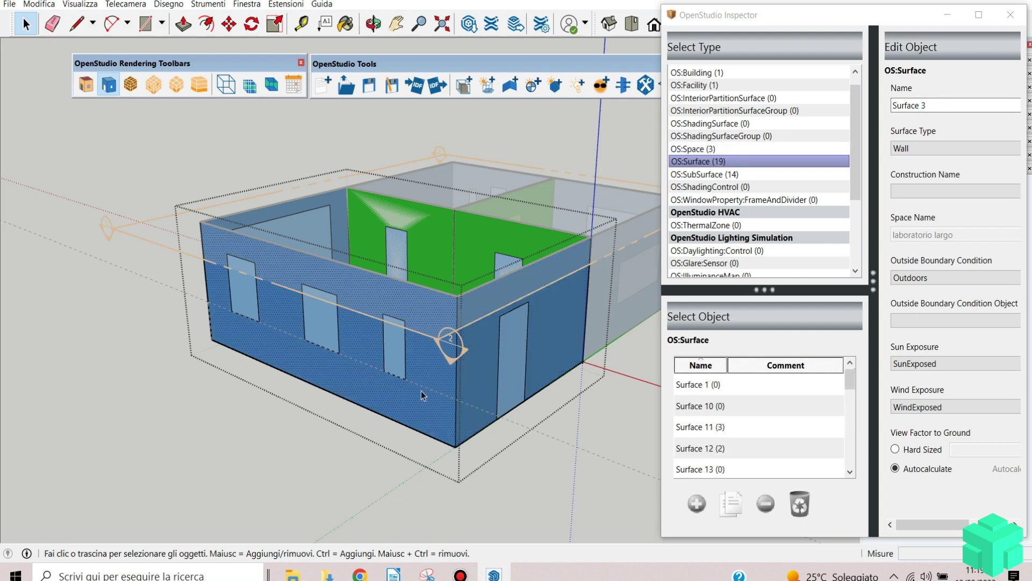
middle_click_drag(306, 303, 629, 361)
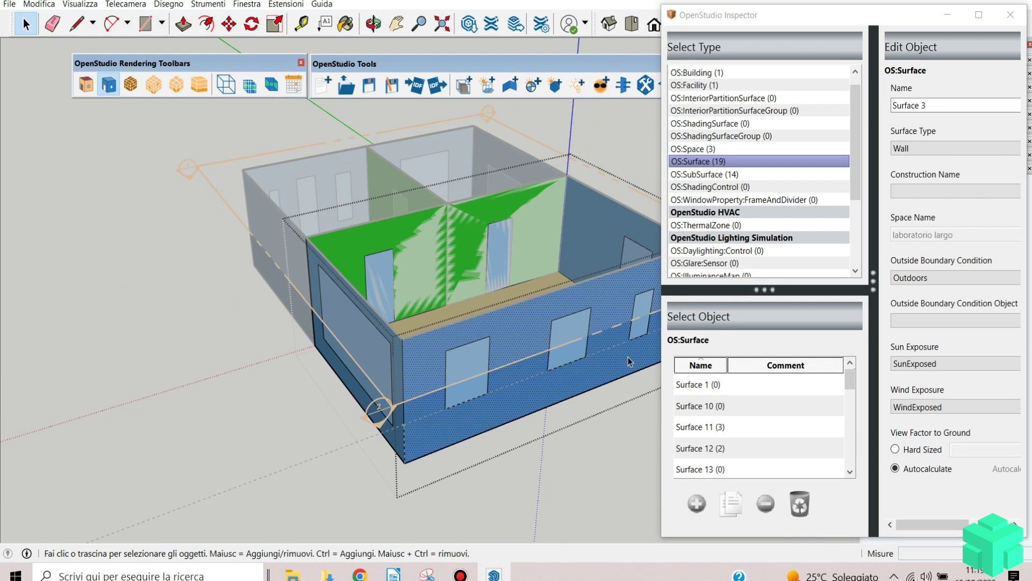
middle_click_drag(509, 395, 204, 379)
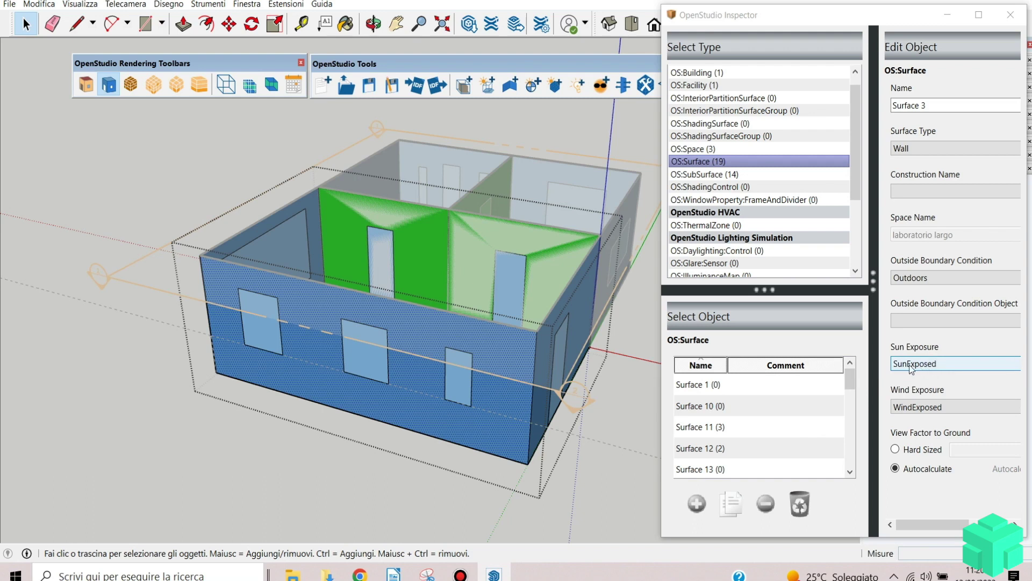
left_click_drag(843, 17, 791, 9)
left_click_drag(816, 282, 779, 282)
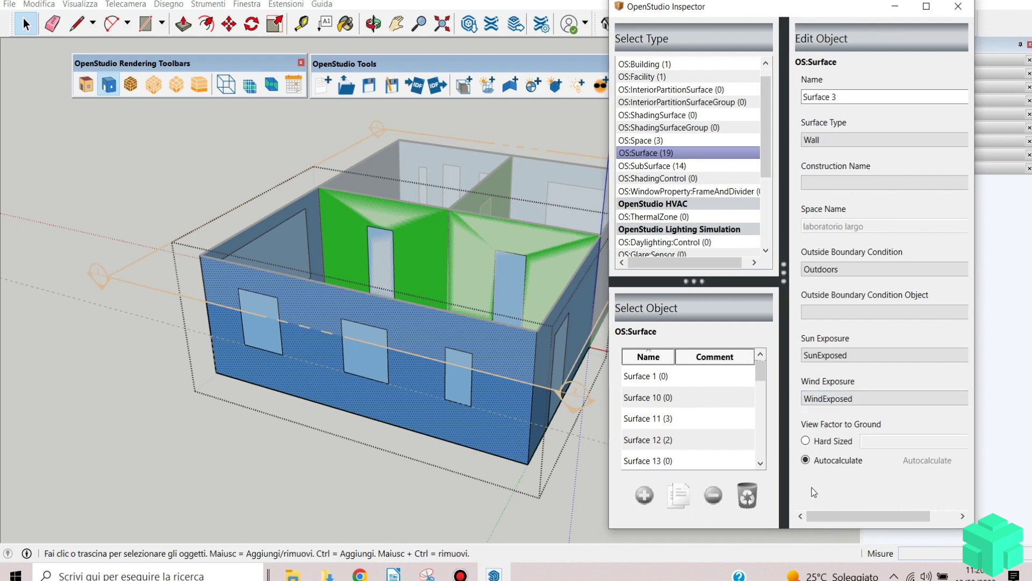
Step: Keep Sun Exposure as SunExposed and Wind Exposure as WindExposed, then reselect the space
left_click(849, 356)
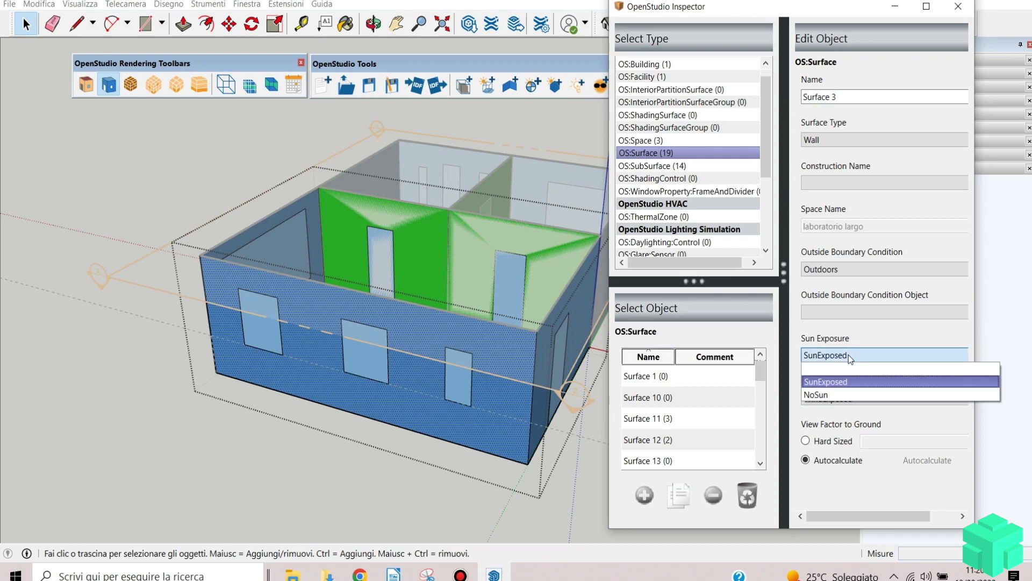
left_click(848, 355)
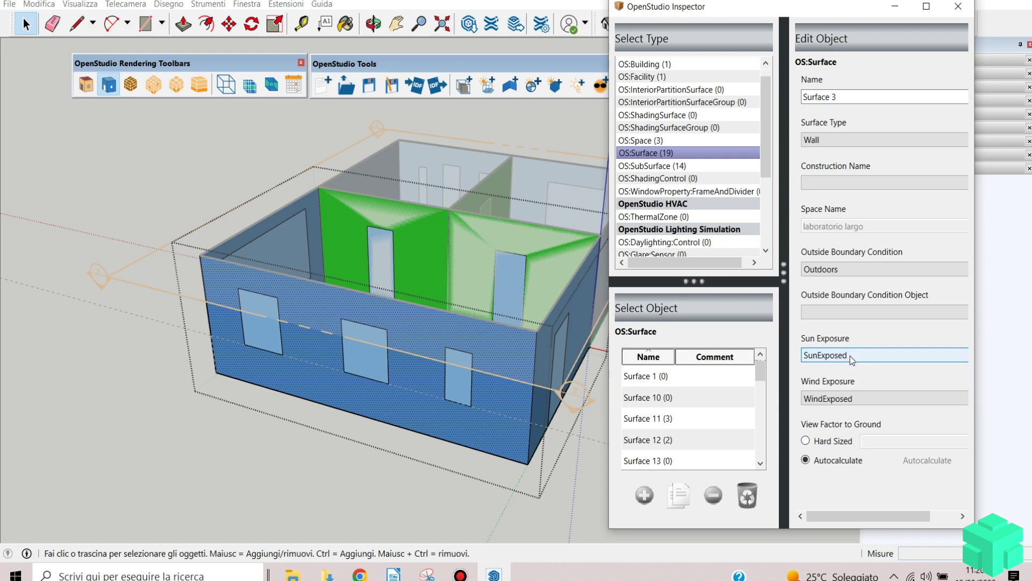
left_click(850, 356)
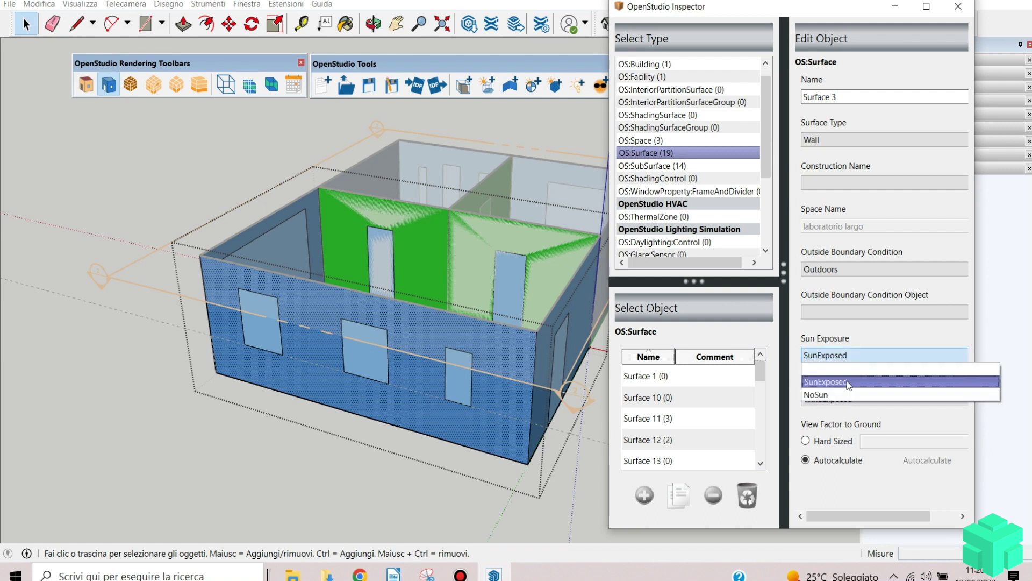
left_click(848, 382)
left_click(844, 399)
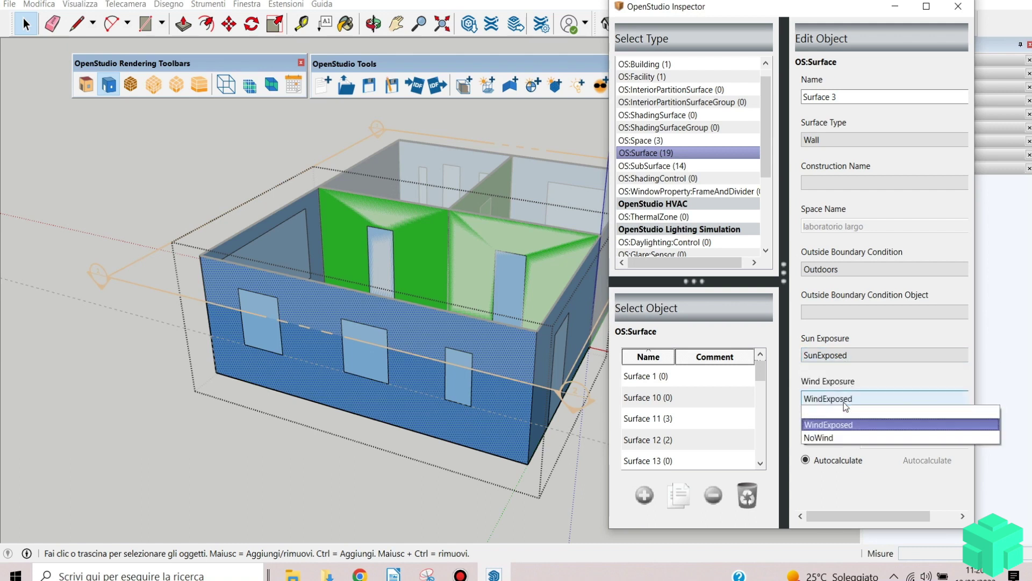
left_click(827, 428)
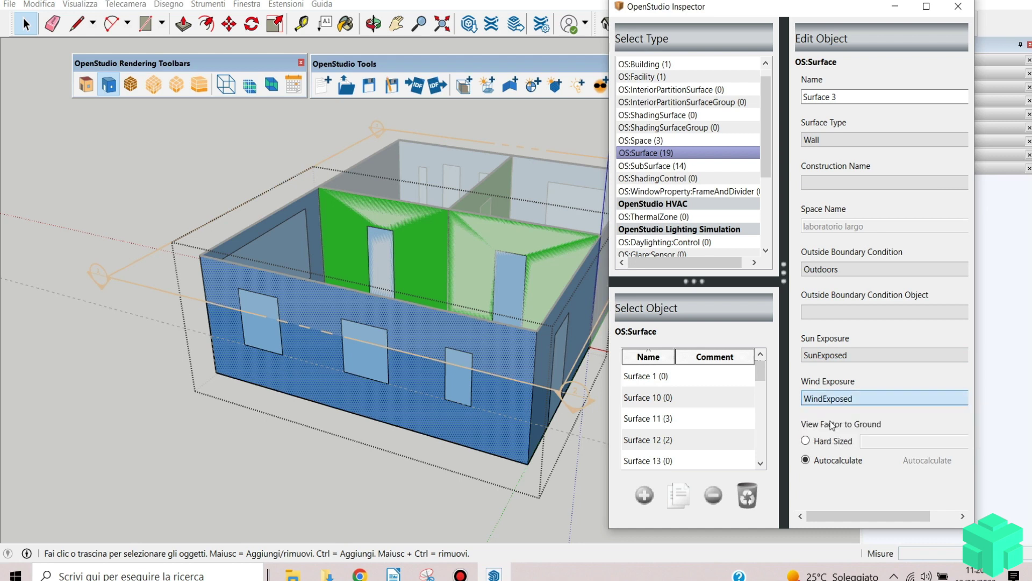
left_click(379, 417)
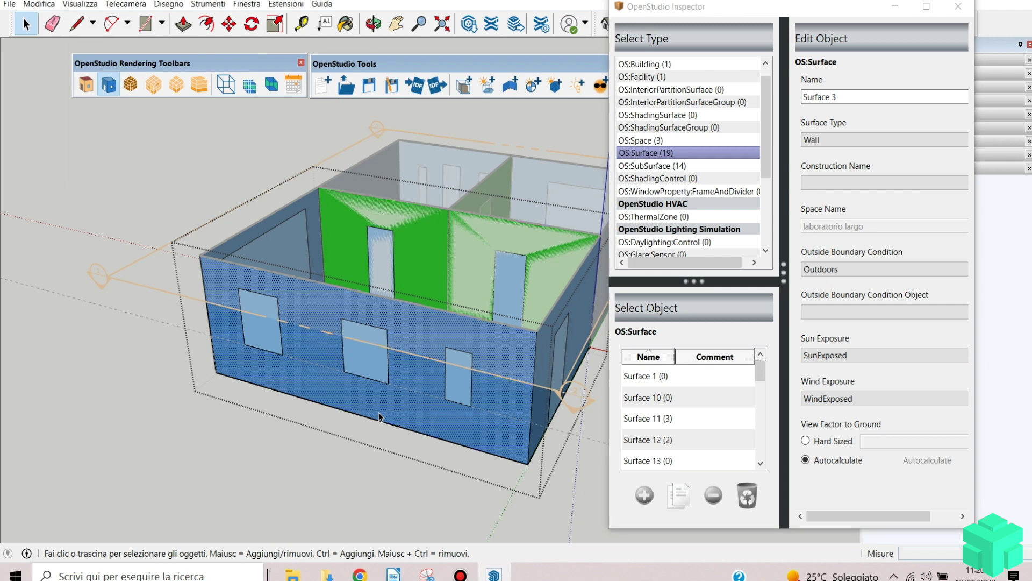
left_click(327, 466)
Step: Enter laboratorio largo and inspect its green partition wall, Surface 6, adjoining Surface 17
middle_click_drag(494, 272, 450, 271)
left_click(455, 261)
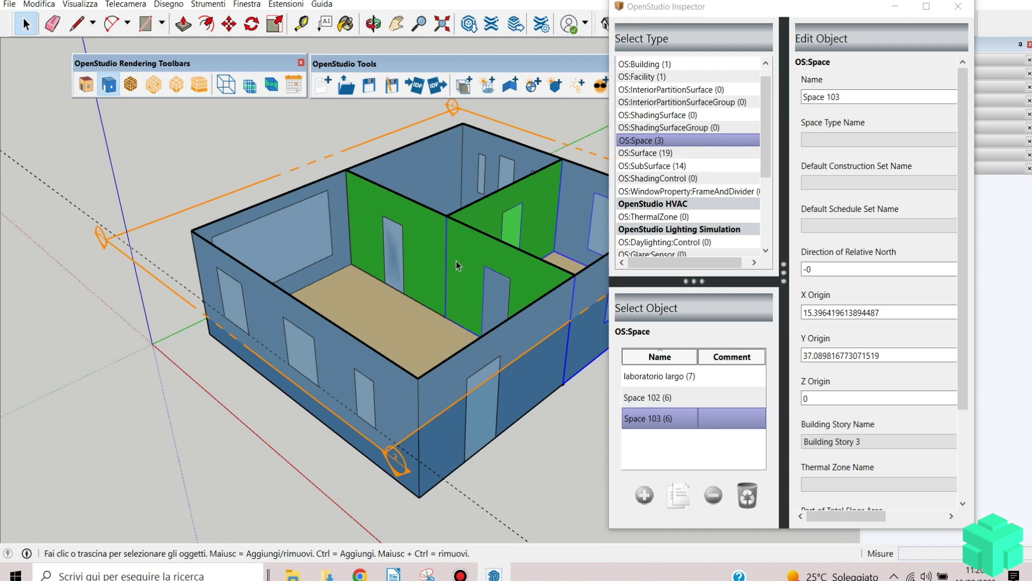
left_click(394, 330)
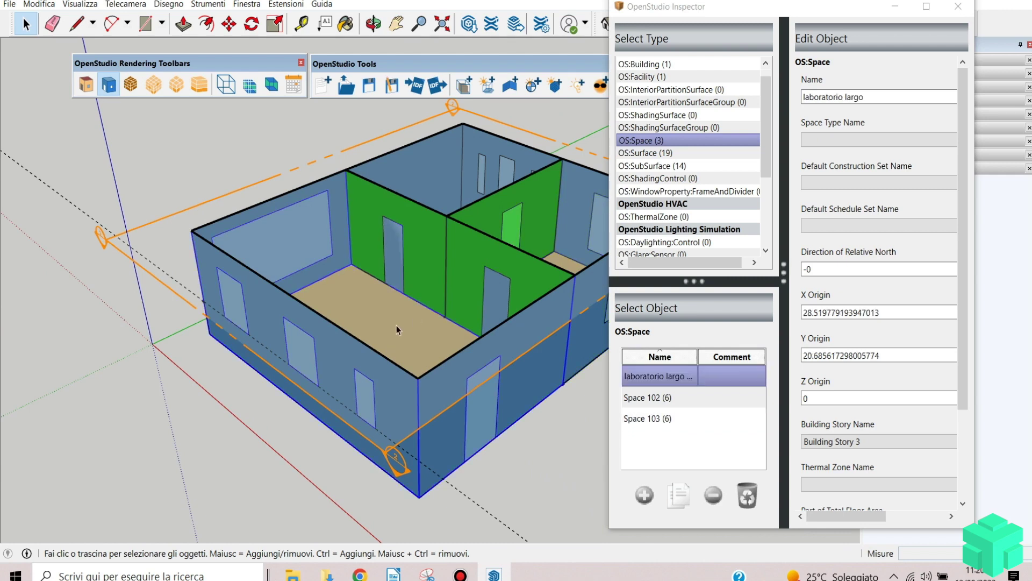
double_click(395, 325)
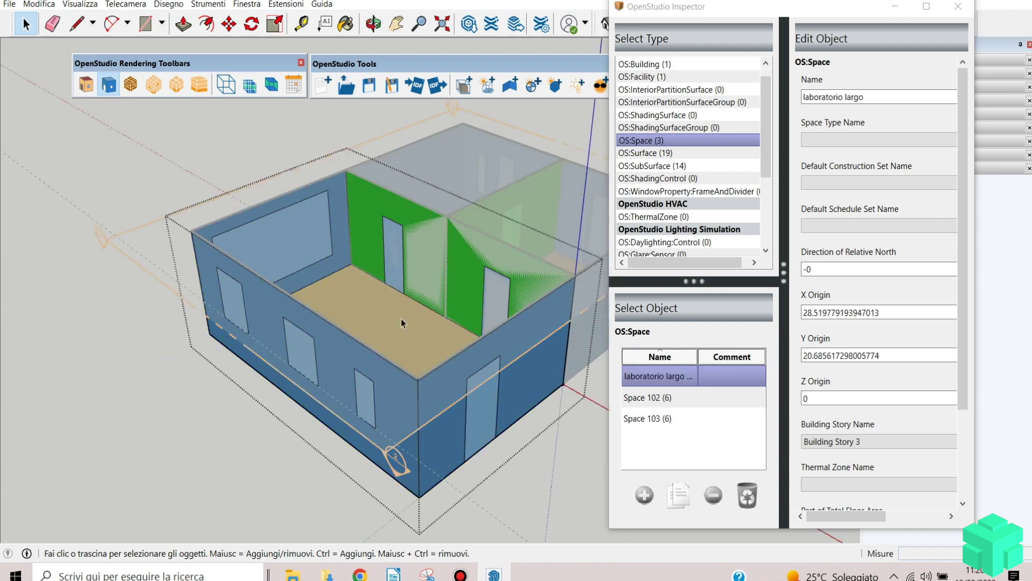
left_click(462, 279)
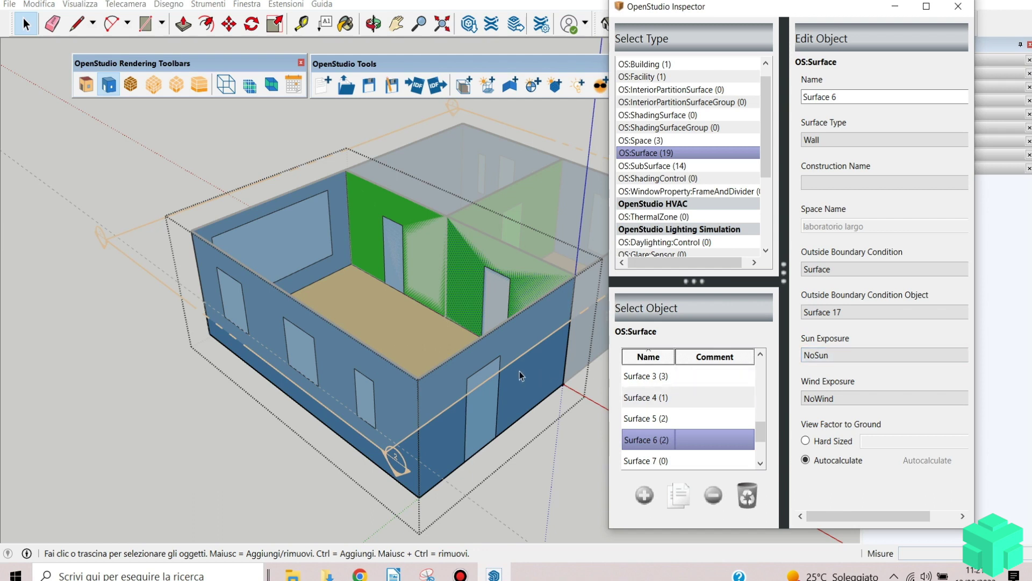
Step: Reselect laboratorio largo, then select the Space 102 room to show its properties
middle_click_drag(417, 388, 210, 407)
scroll(237, 409, "up", 3)
left_click(474, 385)
middle_click_drag(444, 357, 466, 408)
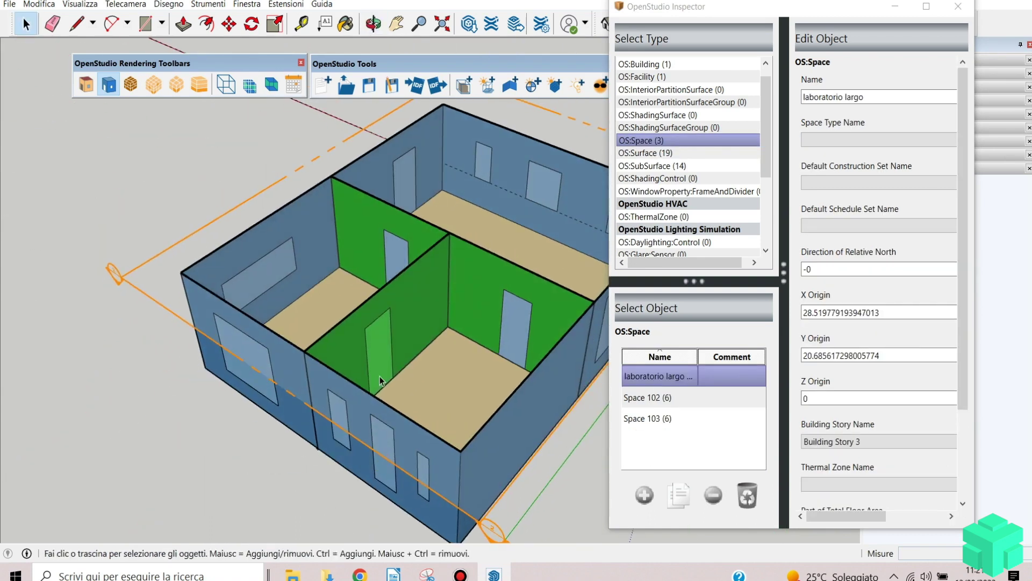
left_click(466, 408)
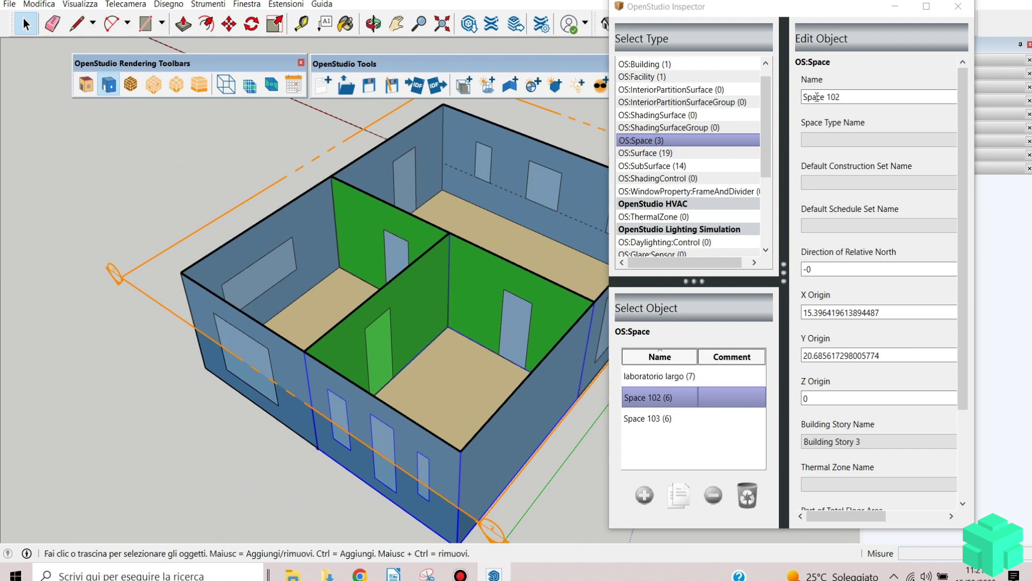
Step: Rename Space 102 to 'ufficio piccolo 1'
triple_click(847, 97)
type("u")
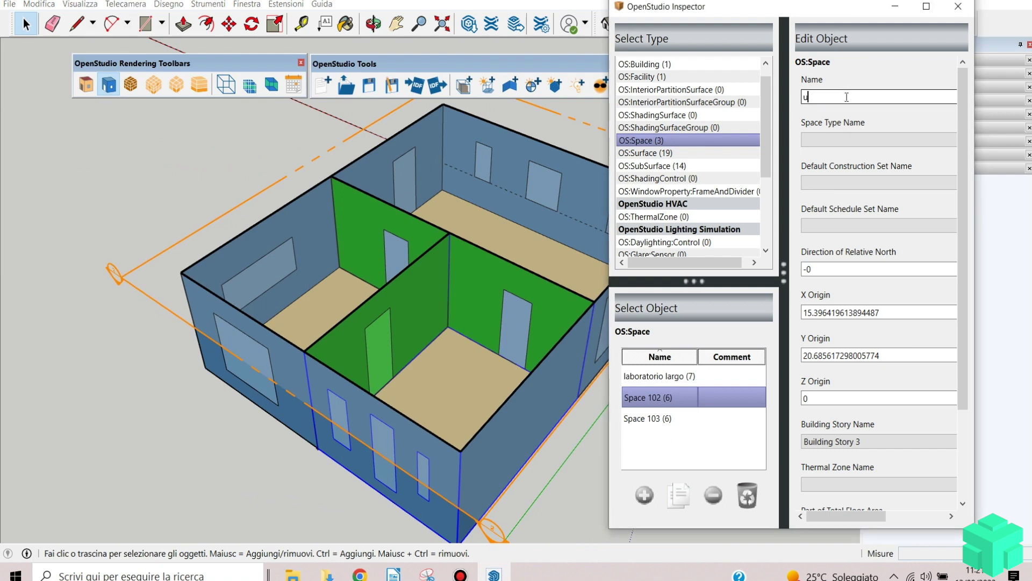
type("fficio piccolo 1")
key("Return")
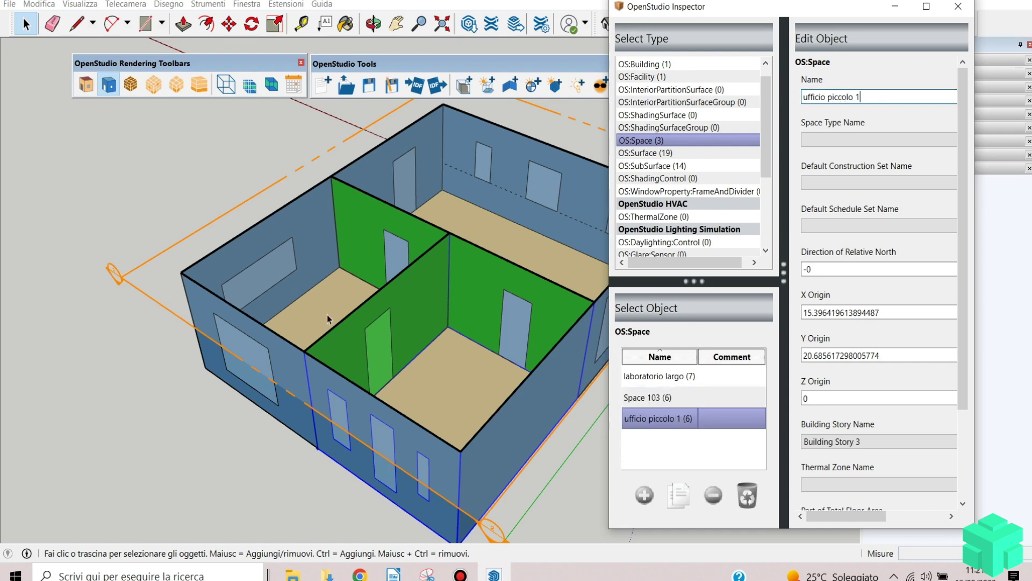
Step: Select Space 103 in the Inspector list and rename it 'ufficio piccolo 2'
left_click(642, 398)
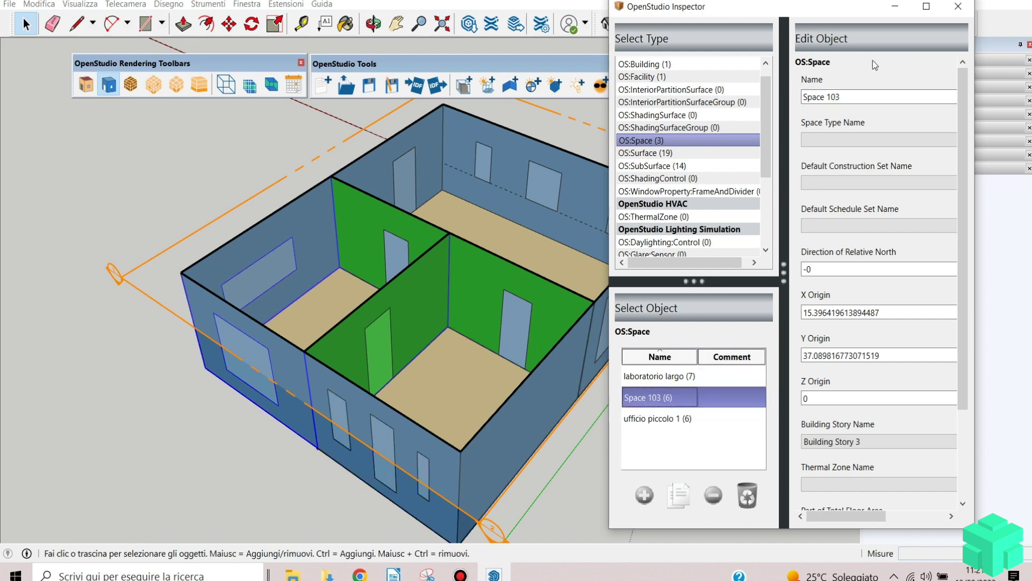
left_click(657, 376)
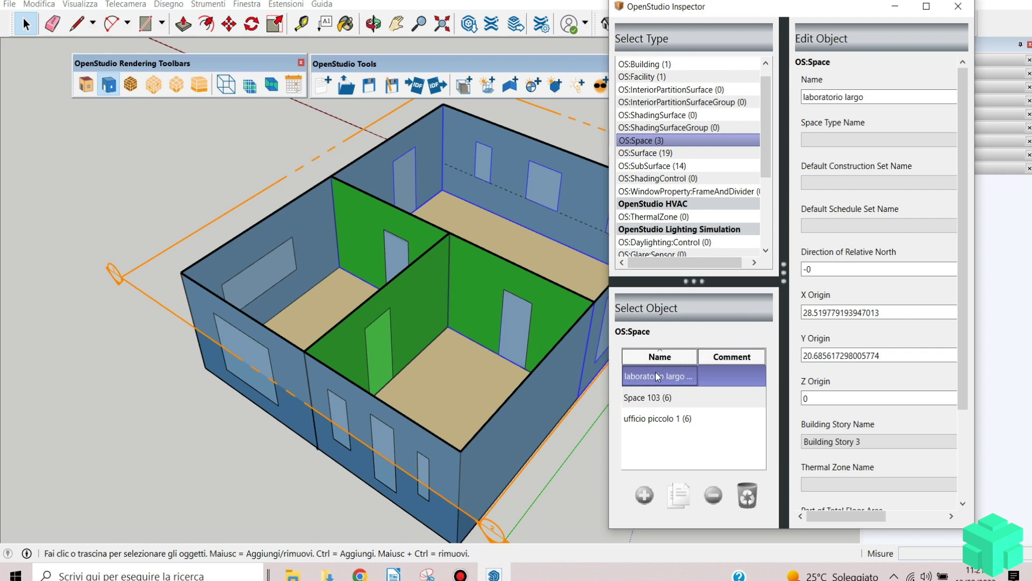
left_click(645, 402)
left_click(642, 418)
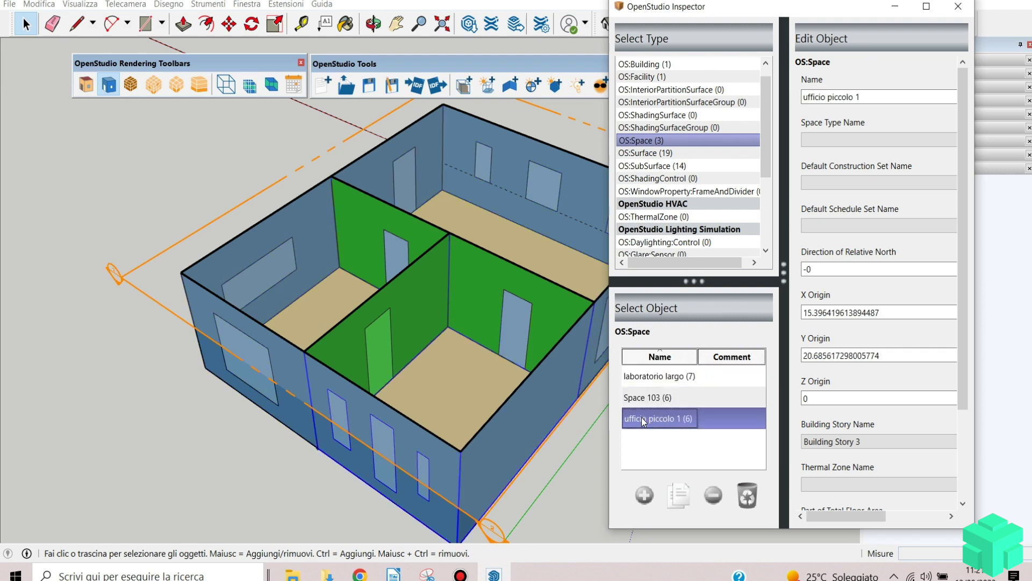
left_click(643, 405)
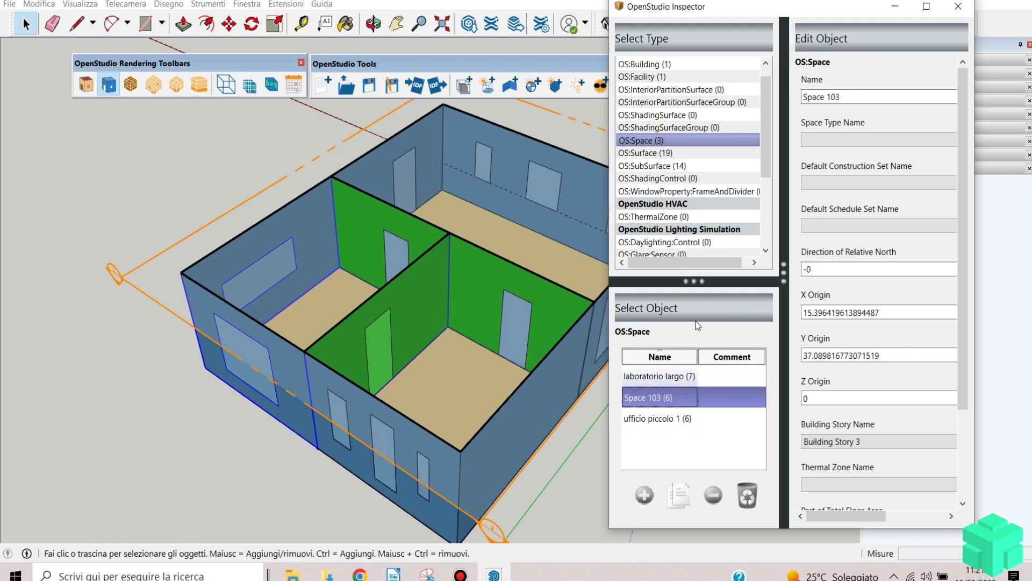
left_click(842, 97)
key("ctrl+a")
type("ufficio piccolo 2")
key("Return")
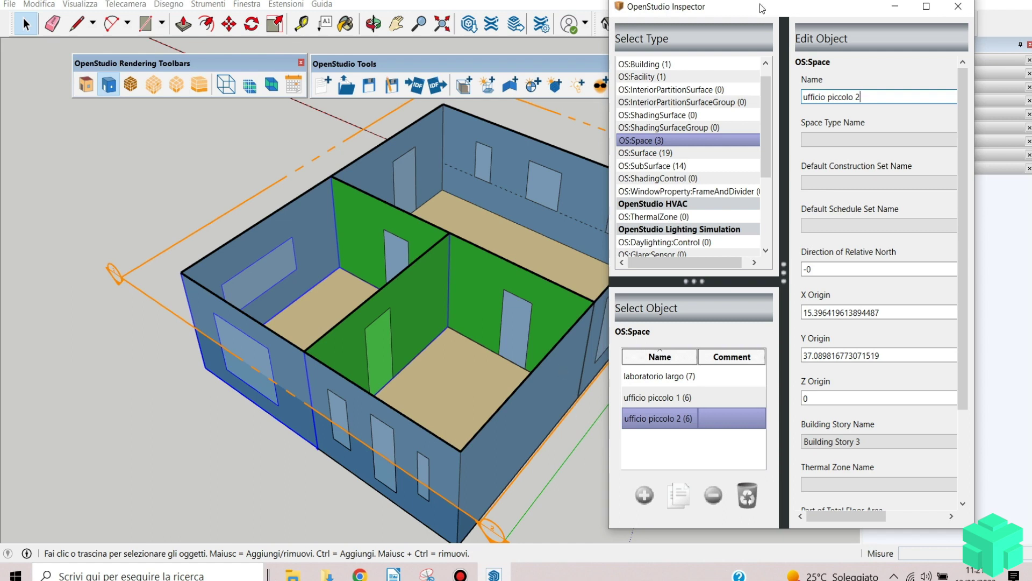
Step: Check the renamed spaces in the Inspector, then render the model by surface type
left_click_drag(763, 8, 839, 10)
middle_click_drag(510, 333, 535, 340)
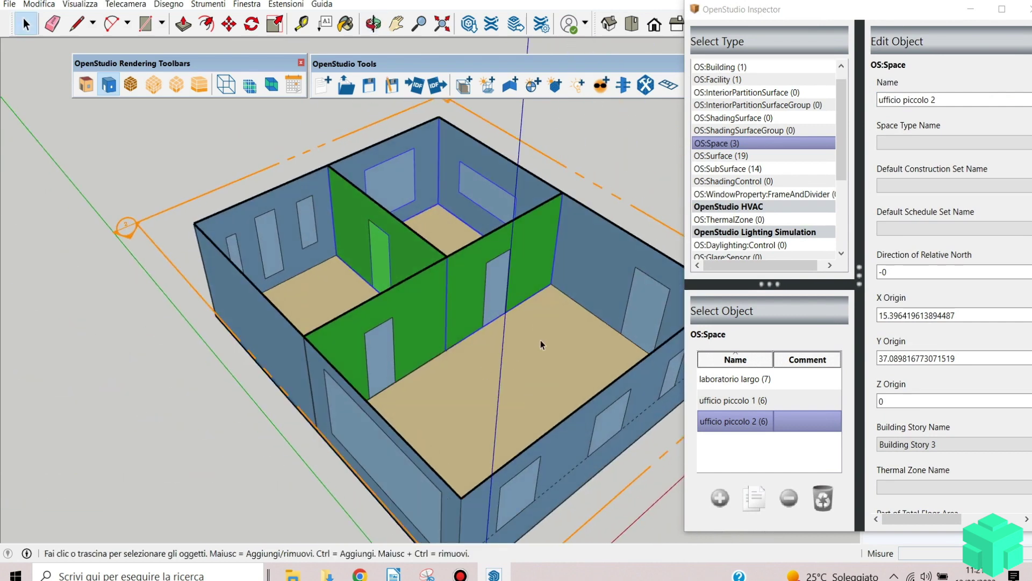
left_click(921, 101)
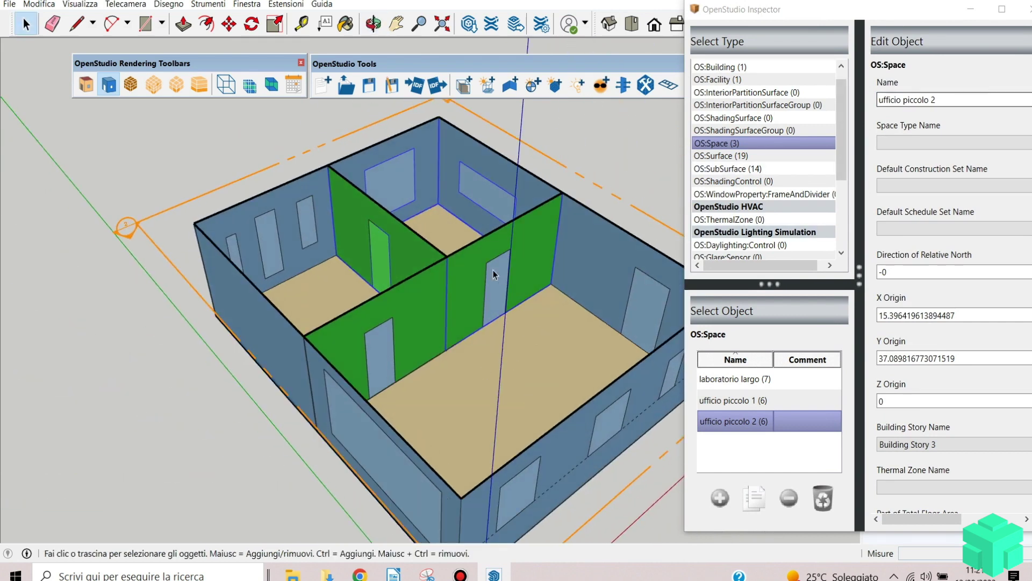
left_click(749, 387)
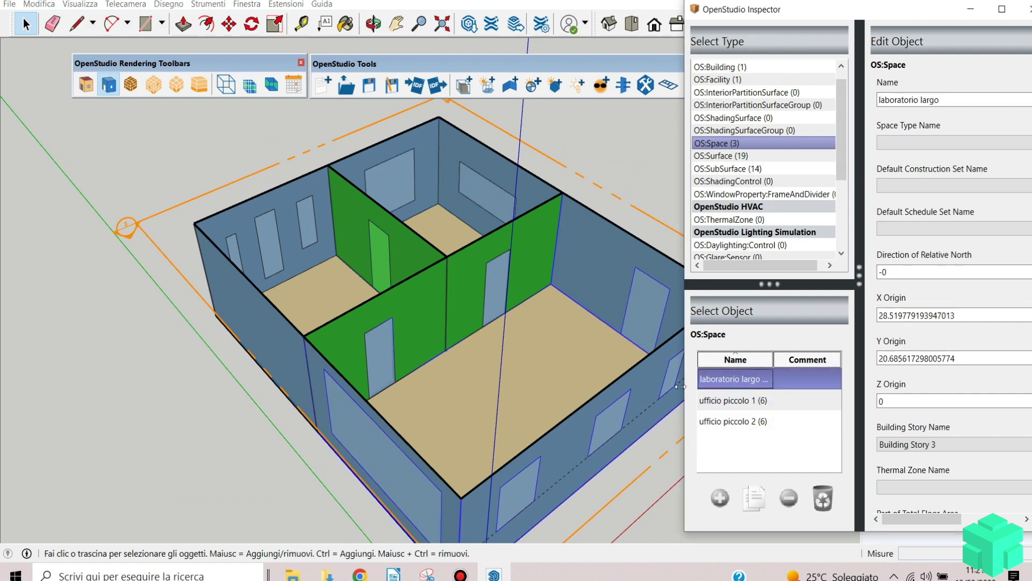
middle_click_drag(560, 402, 312, 419)
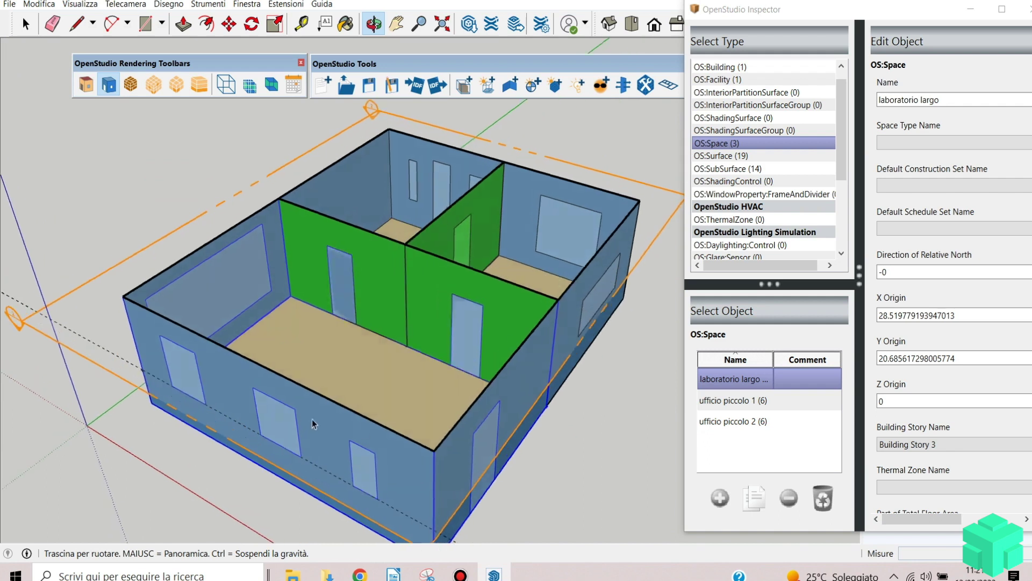
left_click(711, 400)
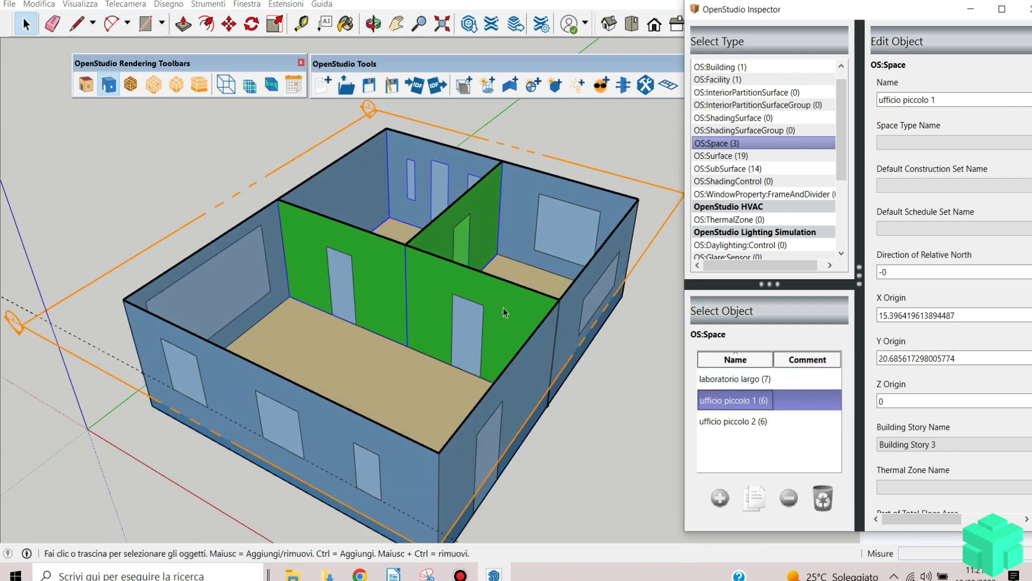
left_click(86, 85)
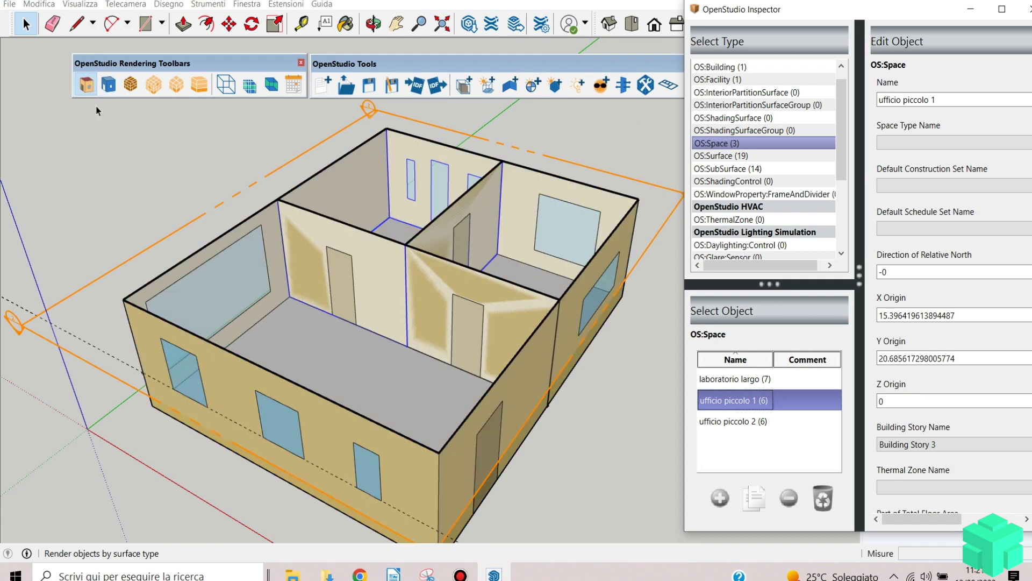
Step: Select the laboratorio largo space and enter its group for editing
middle_click_drag(318, 260, 439, 168)
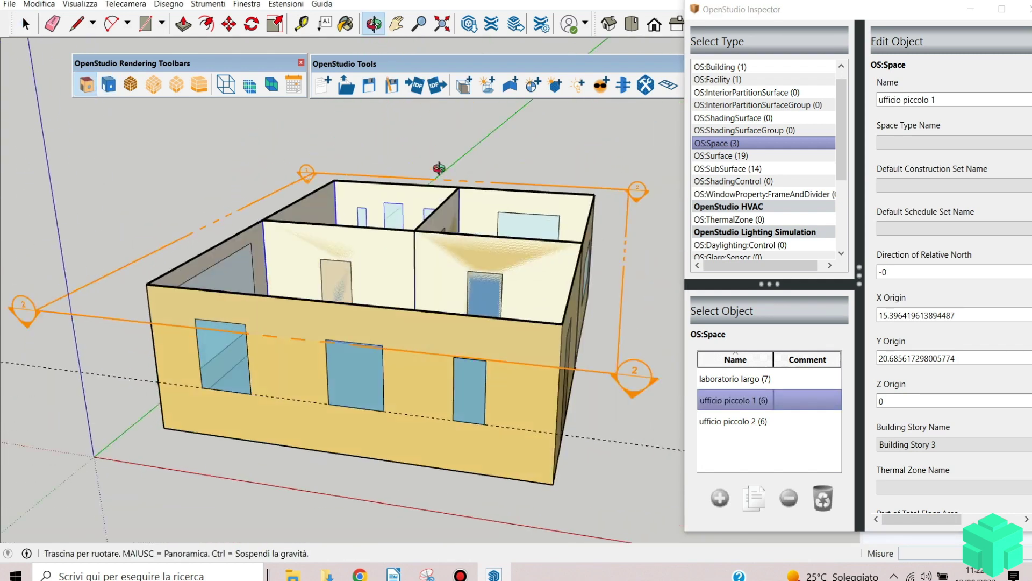
middle_click_drag(332, 376, 515, 334)
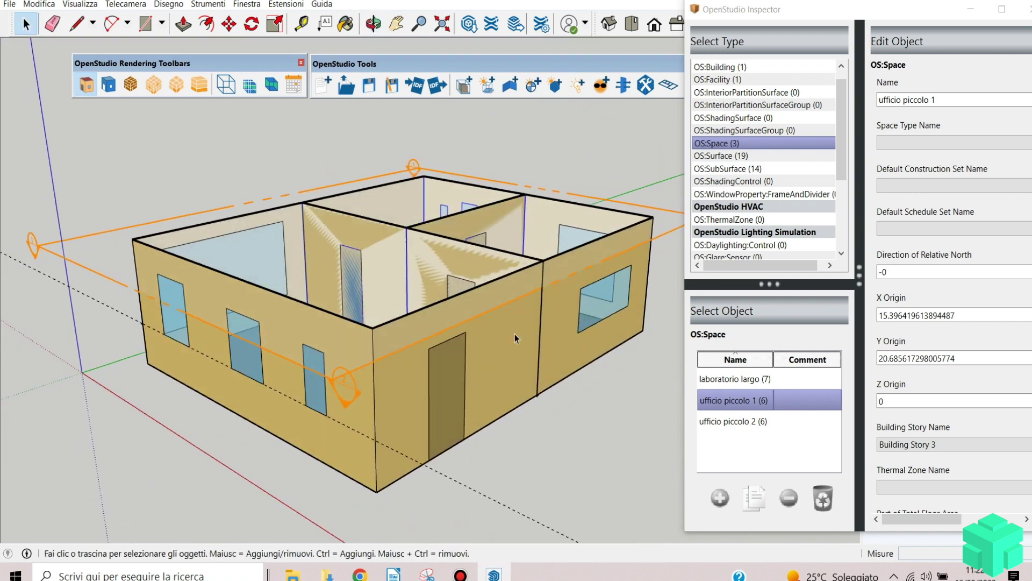
left_click(736, 380)
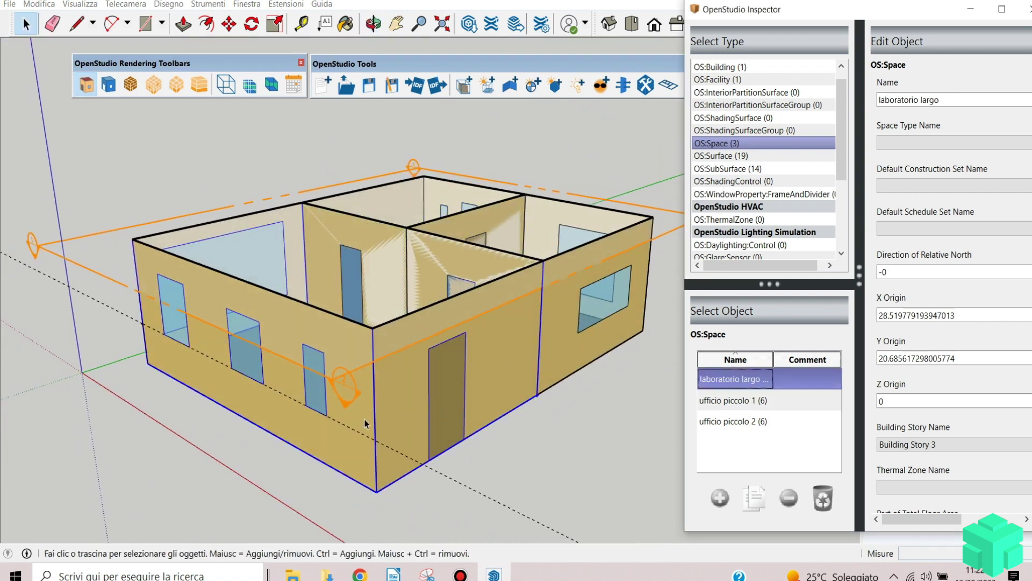
double_click(506, 344)
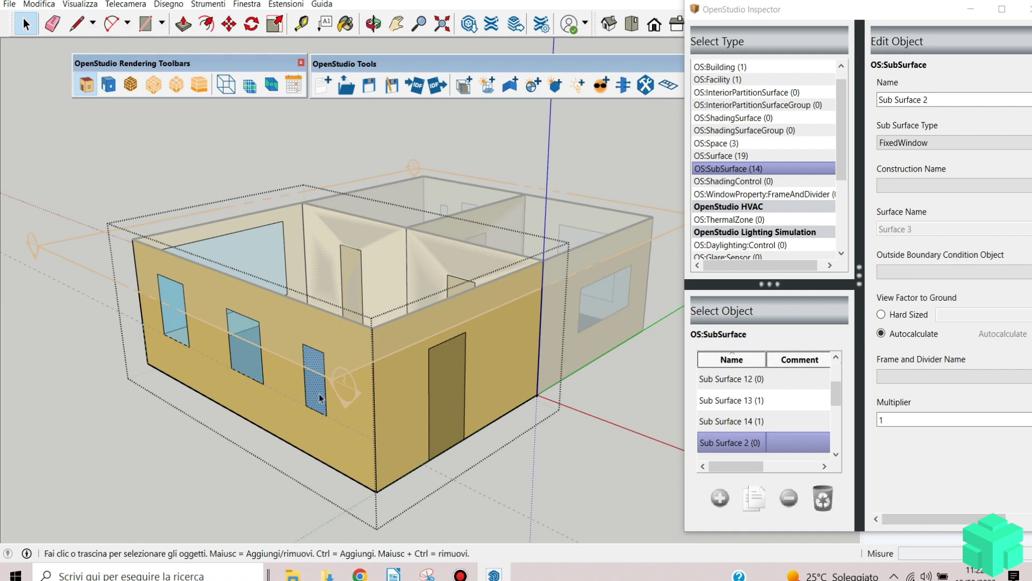
Step: Keep the window's type as FixedWindow, then widen and reposition the Inspector beside the model
left_click(941, 144)
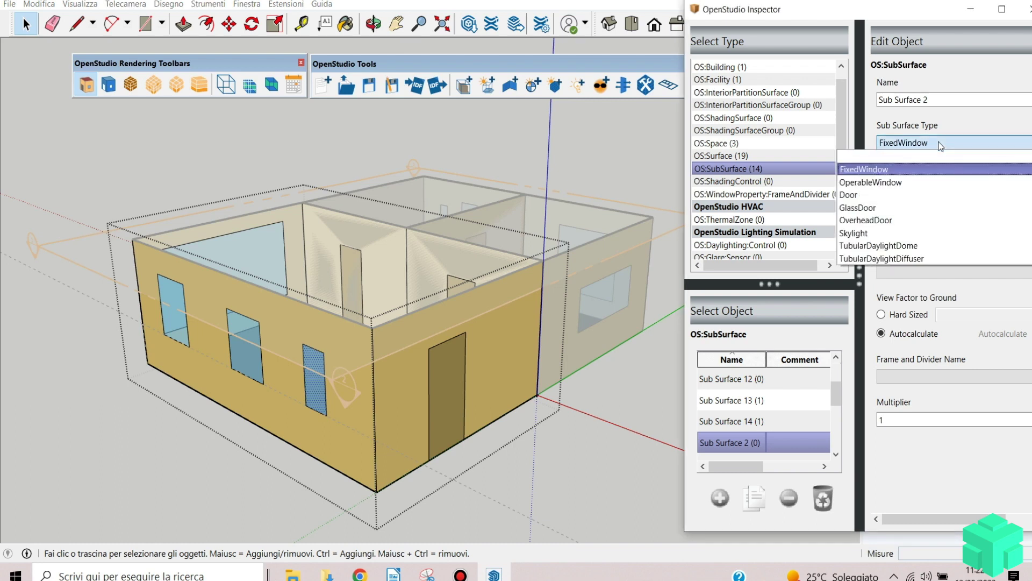
left_click(941, 144)
left_click_drag(876, 15, 729, 29)
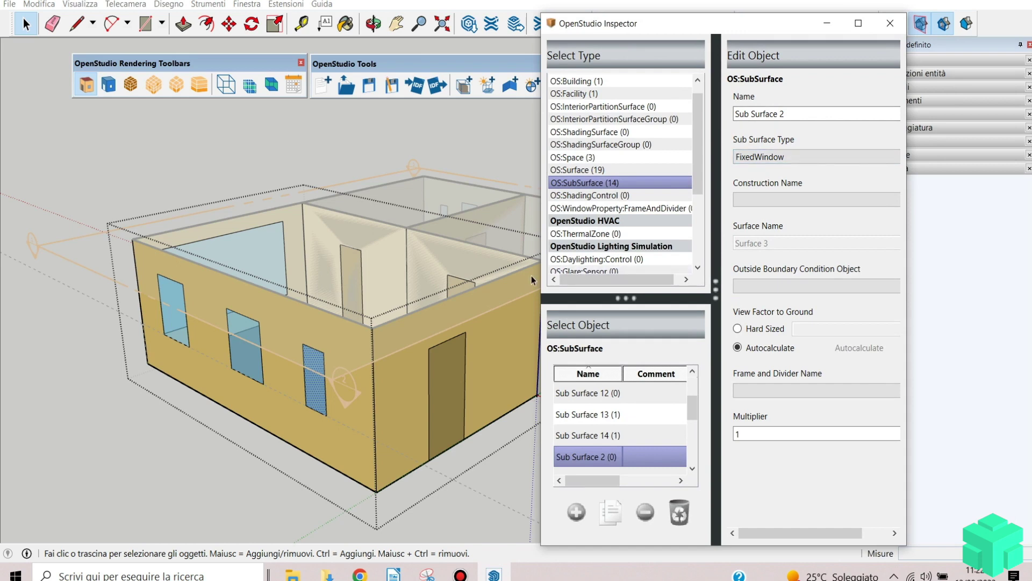
left_click_drag(541, 275, 450, 276)
left_click_drag(718, 24, 850, 13)
middle_click_drag(322, 382, 428, 400)
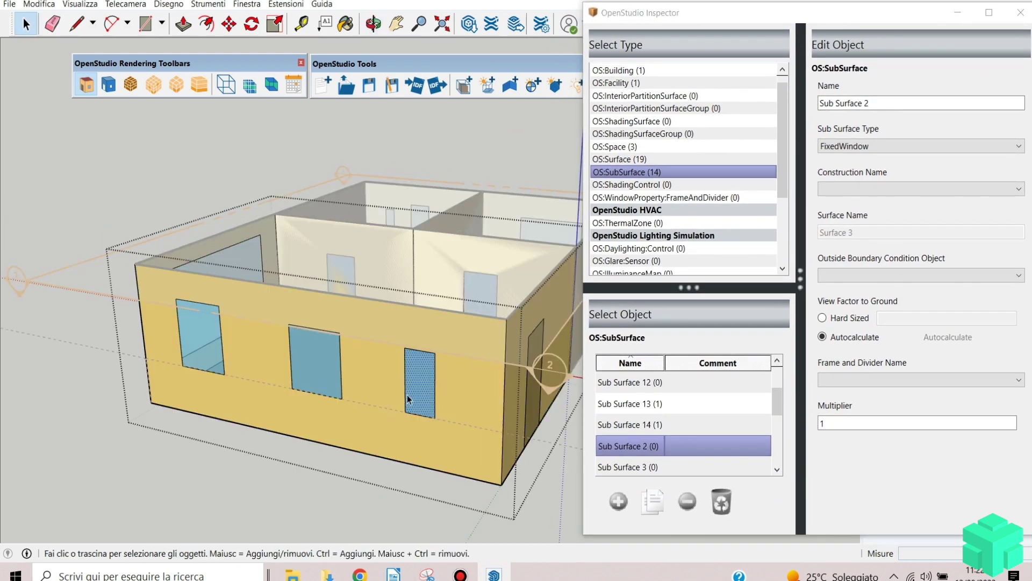
left_click_drag(644, 17, 652, 142)
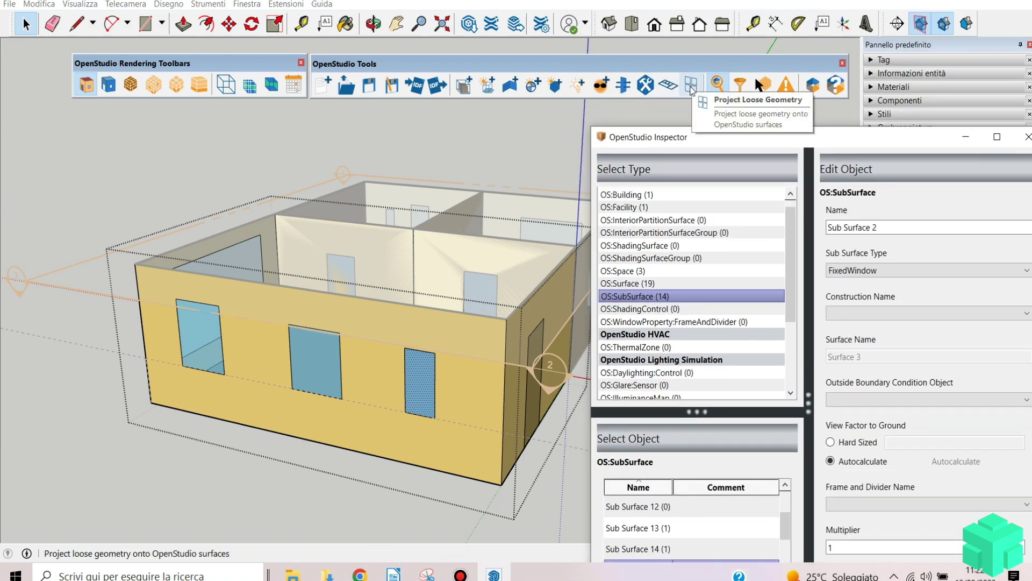
mouse_move(683, 139)
left_mouse_down()
mouse_move(649, 56)
mouse_move(663, 9)
mouse_move(673, 29)
left_mouse_up()
mouse_move(444, 346)
middle_mouse_down()
mouse_move(357, 350)
mouse_move(416, 350)
mouse_move(378, 314)
mouse_move(495, 278)
mouse_move(297, 383)
middle_mouse_up()
Step: Change door Sub Surface 1's type from Door to GlassDoor
left_click(297, 384)
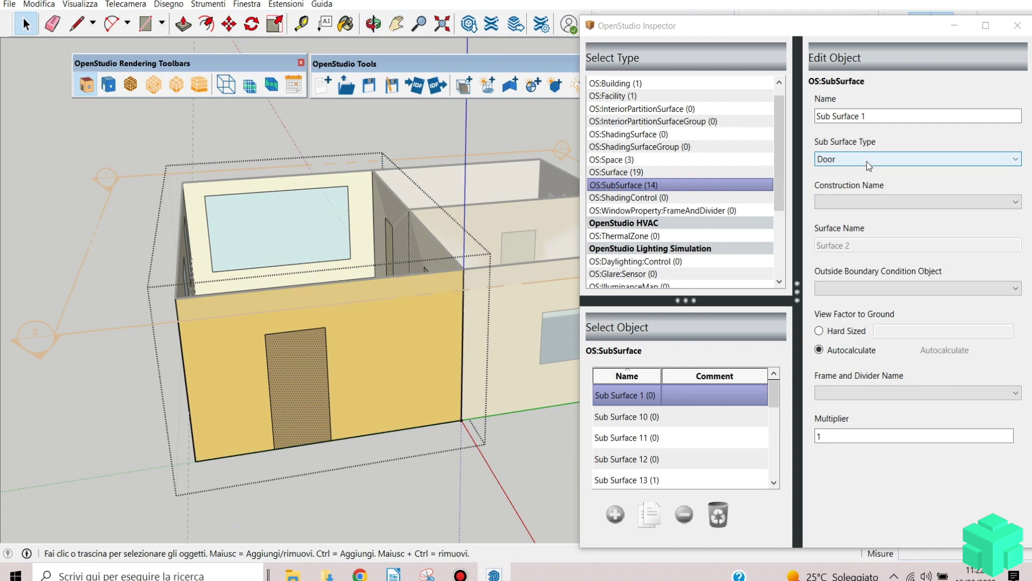
middle_click_drag(450, 285, 424, 337)
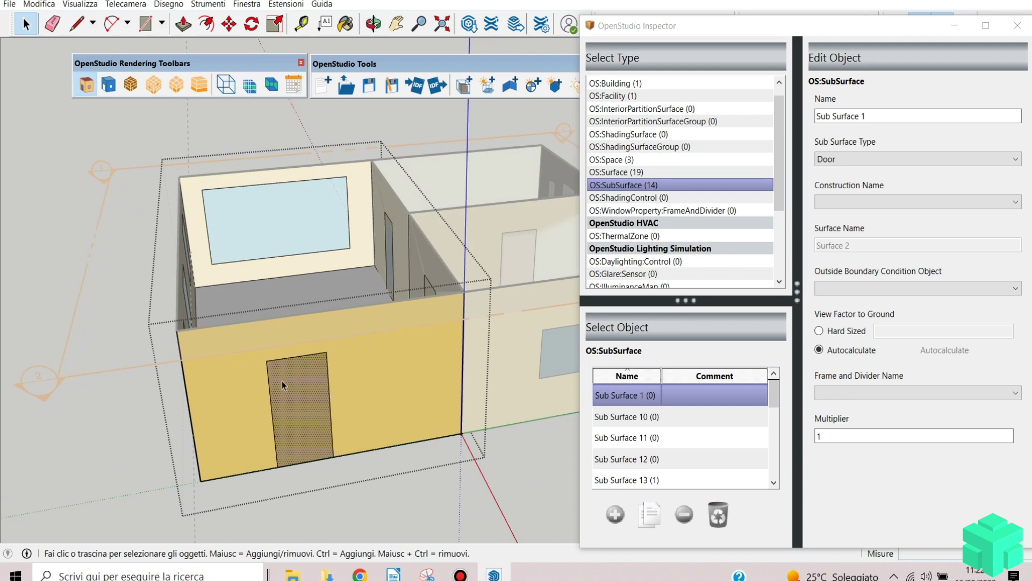
left_click(868, 159)
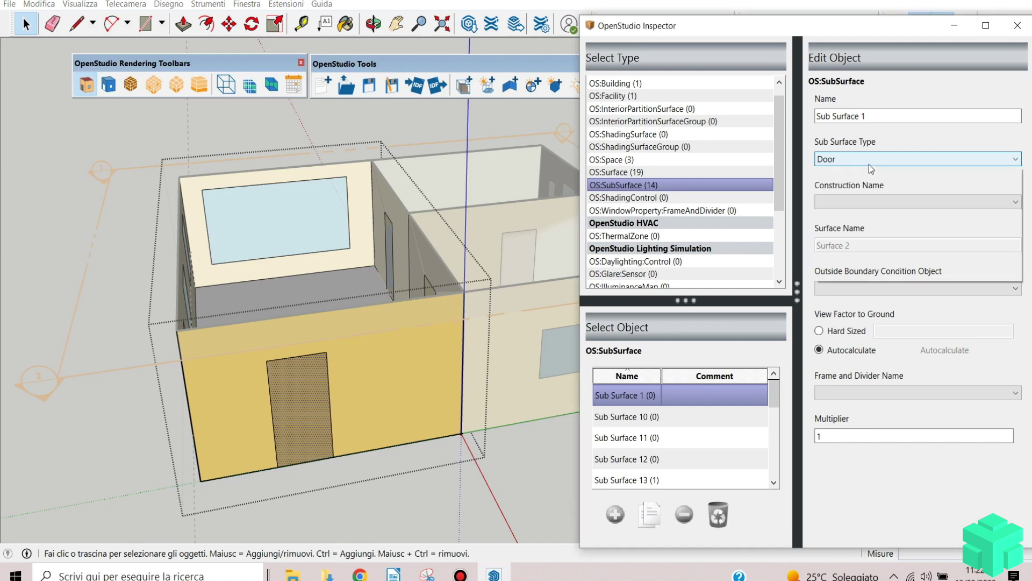
left_click(869, 164)
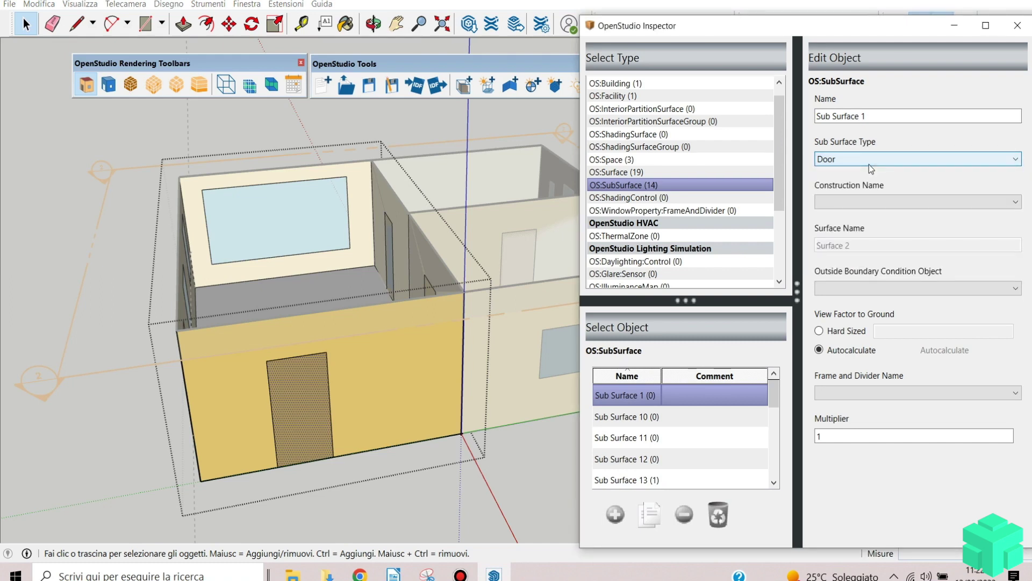
left_click(869, 163)
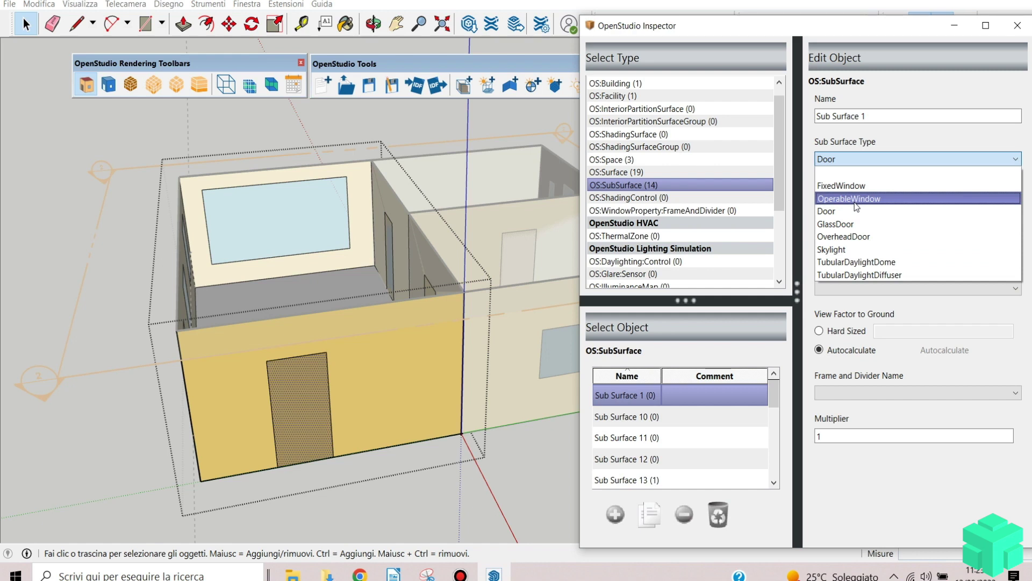
left_click(836, 224)
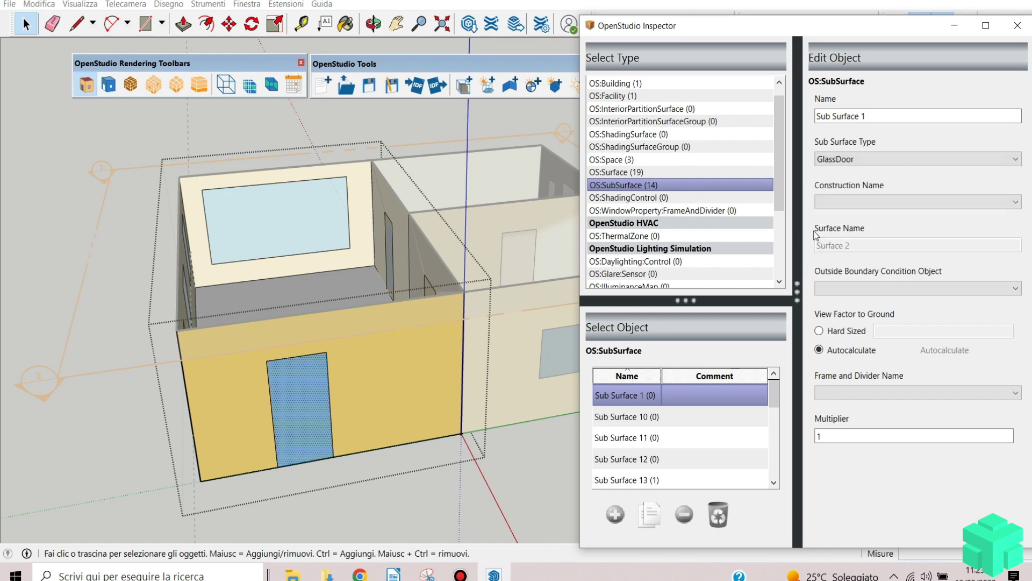
Step: Set Sub Surface 1 back to Door and exit the laboratorio largo group edit
middle_click_drag(150, 463, 246, 442)
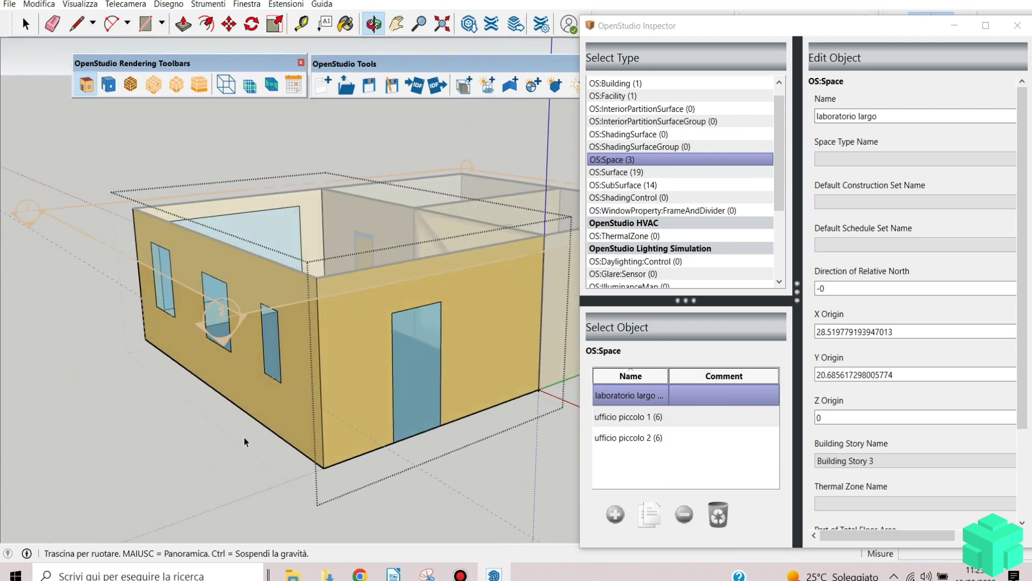
scroll(379, 374, "up", 4)
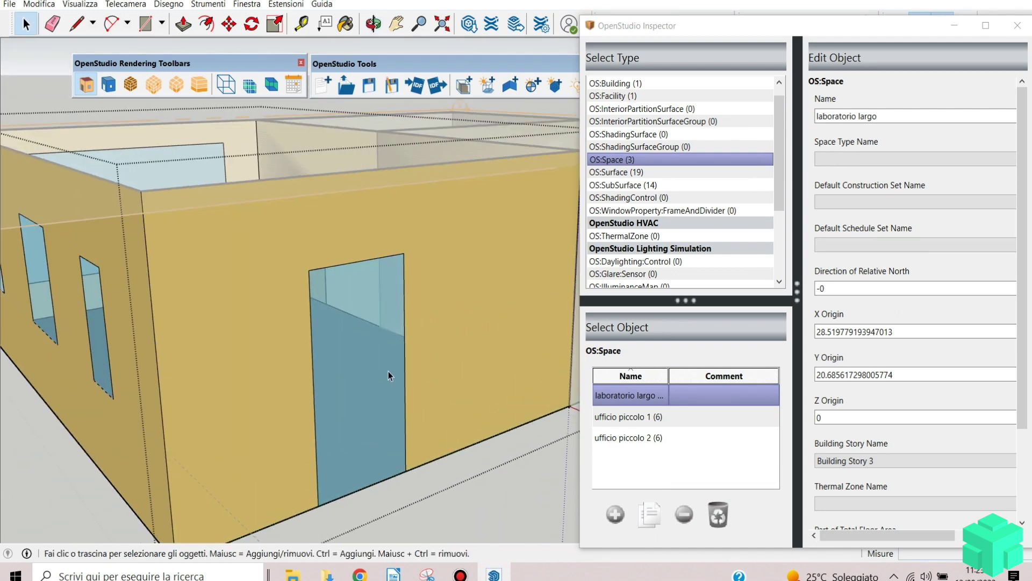
left_click(388, 371)
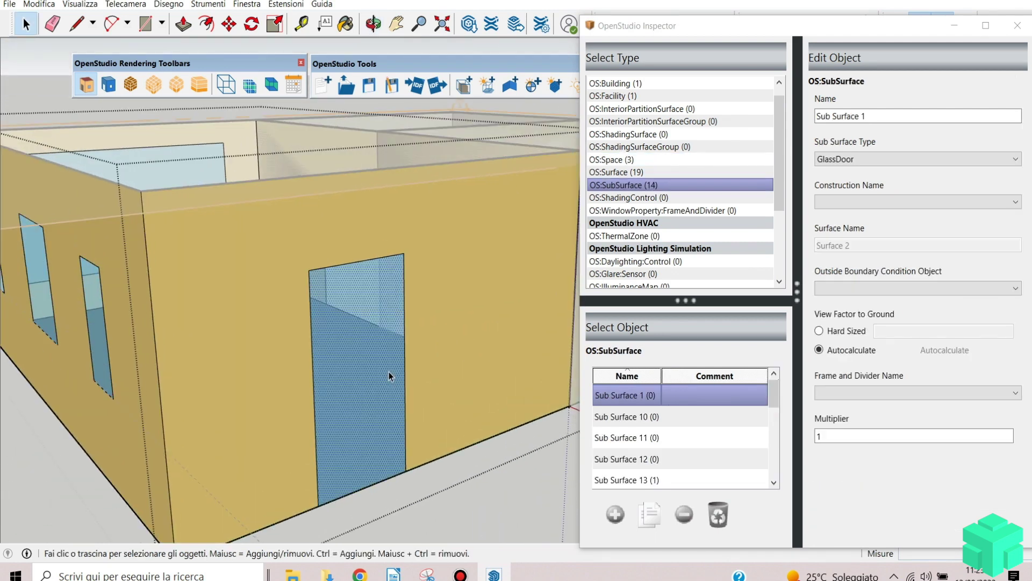
left_click(839, 166)
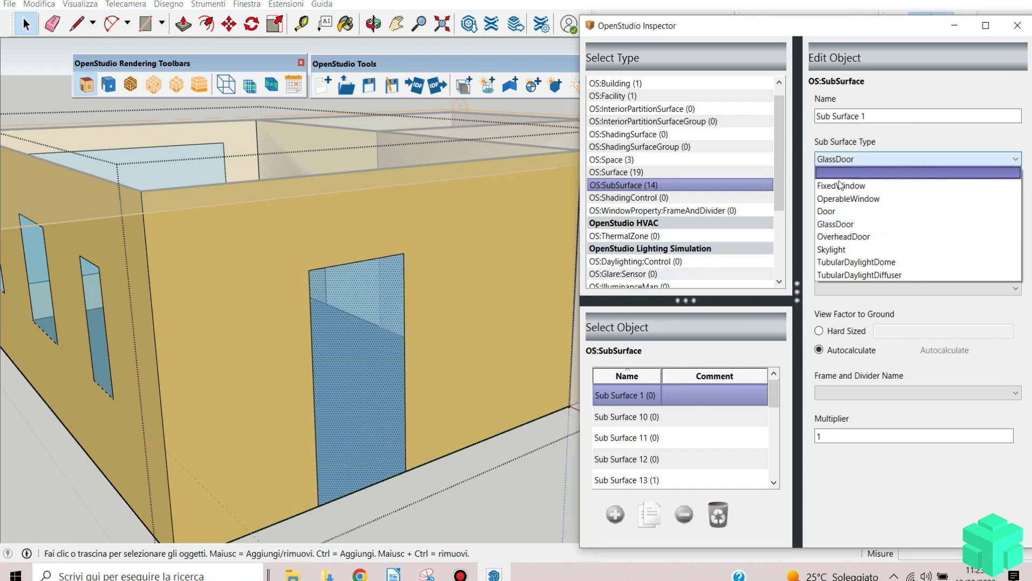
left_click(843, 214)
scroll(427, 287, "down", 4)
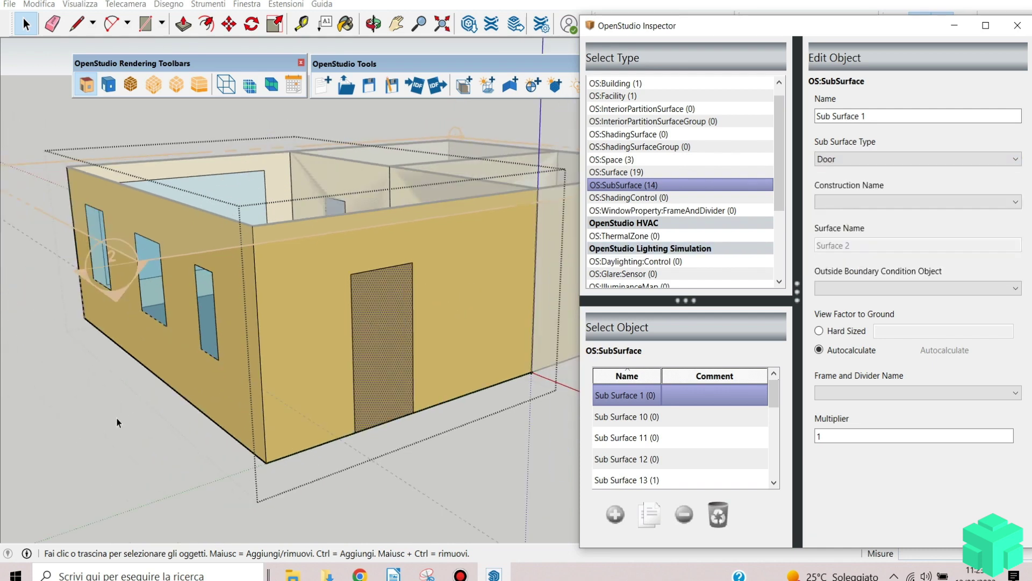
left_click(80, 433)
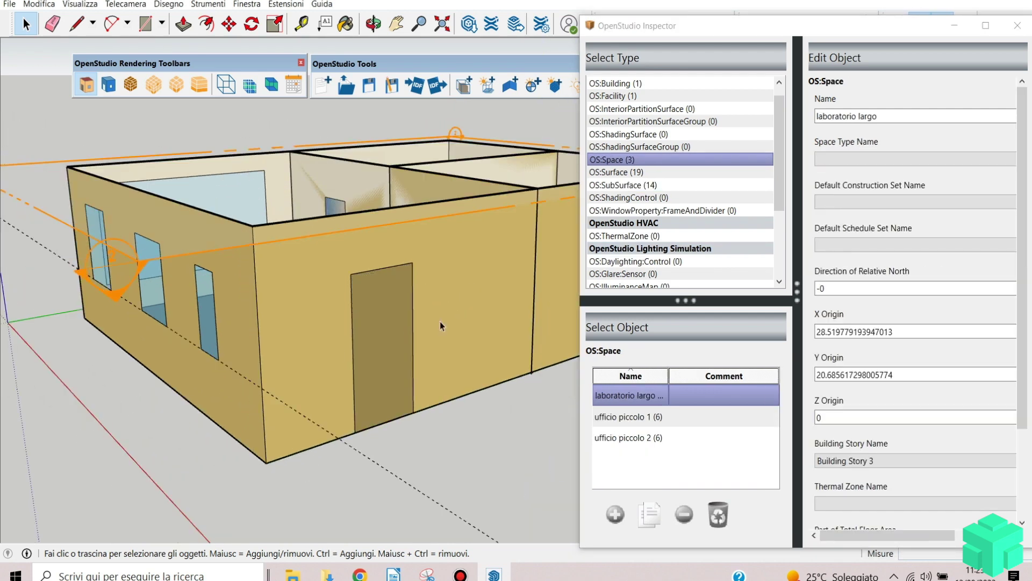
middle_click_drag(340, 296, 441, 363)
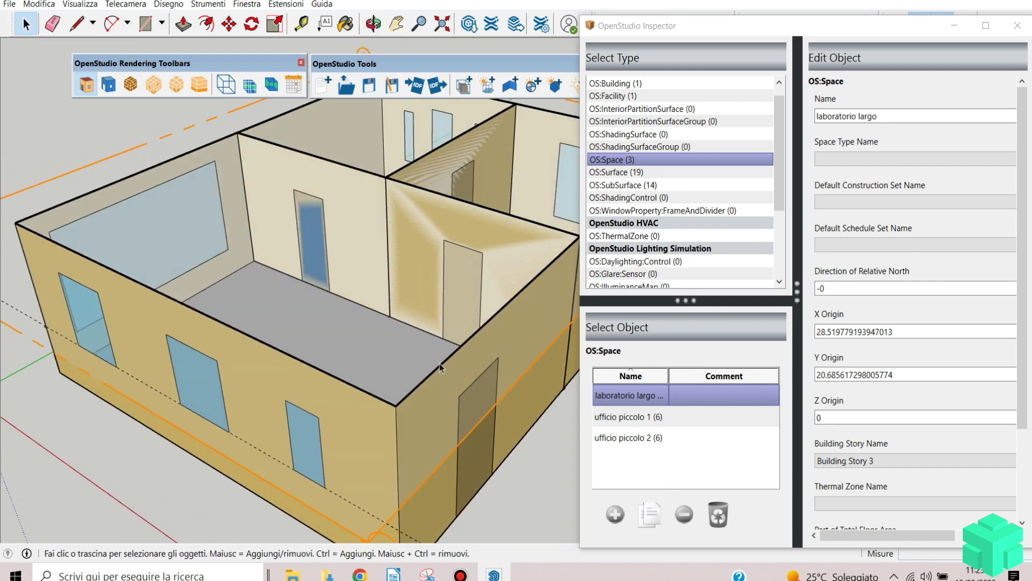